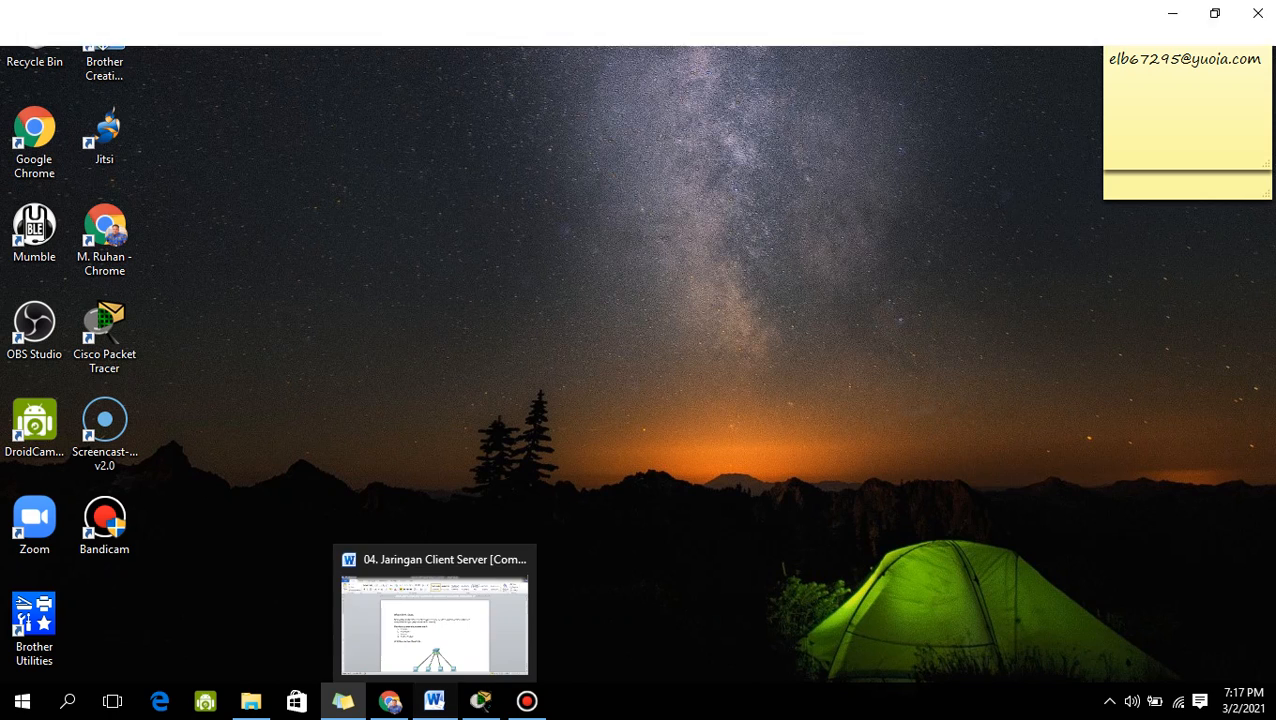
# - Open the 04. Jaringan Client Server document in Word and examine the equipment list and both network diagrams
pyautogui.click(434, 700)
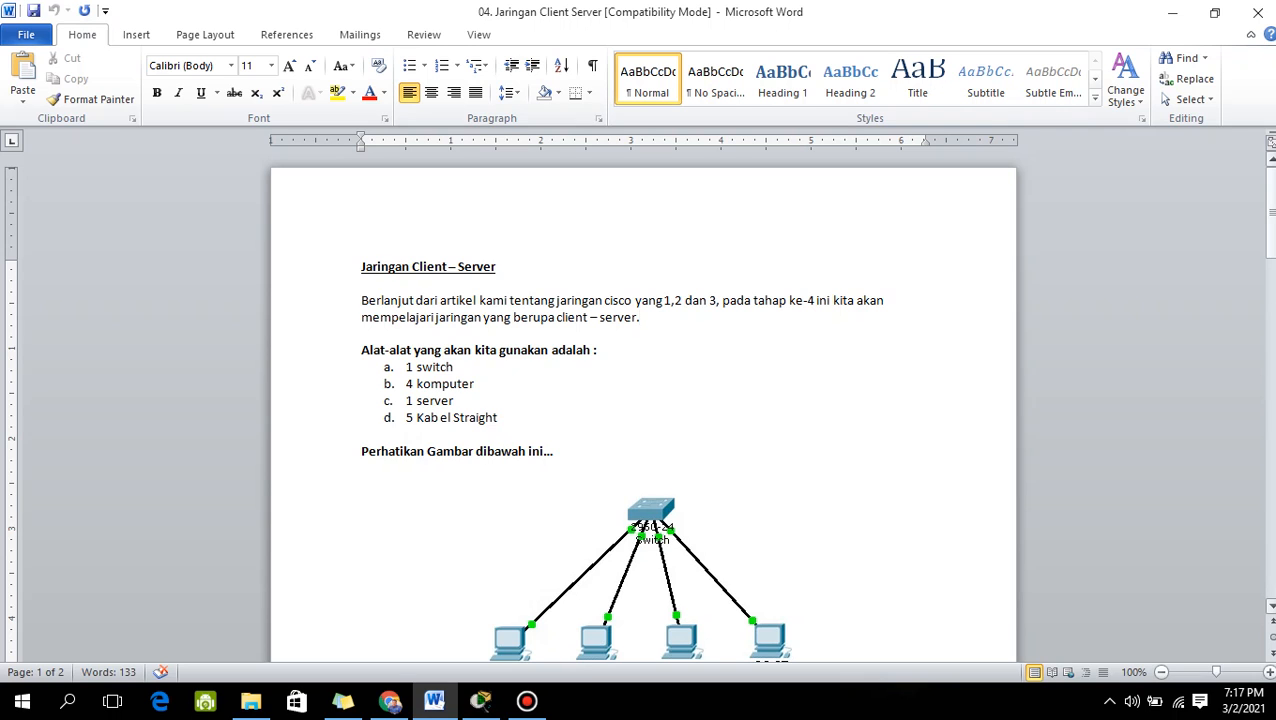
pyautogui.scroll(-2, 638, 406)
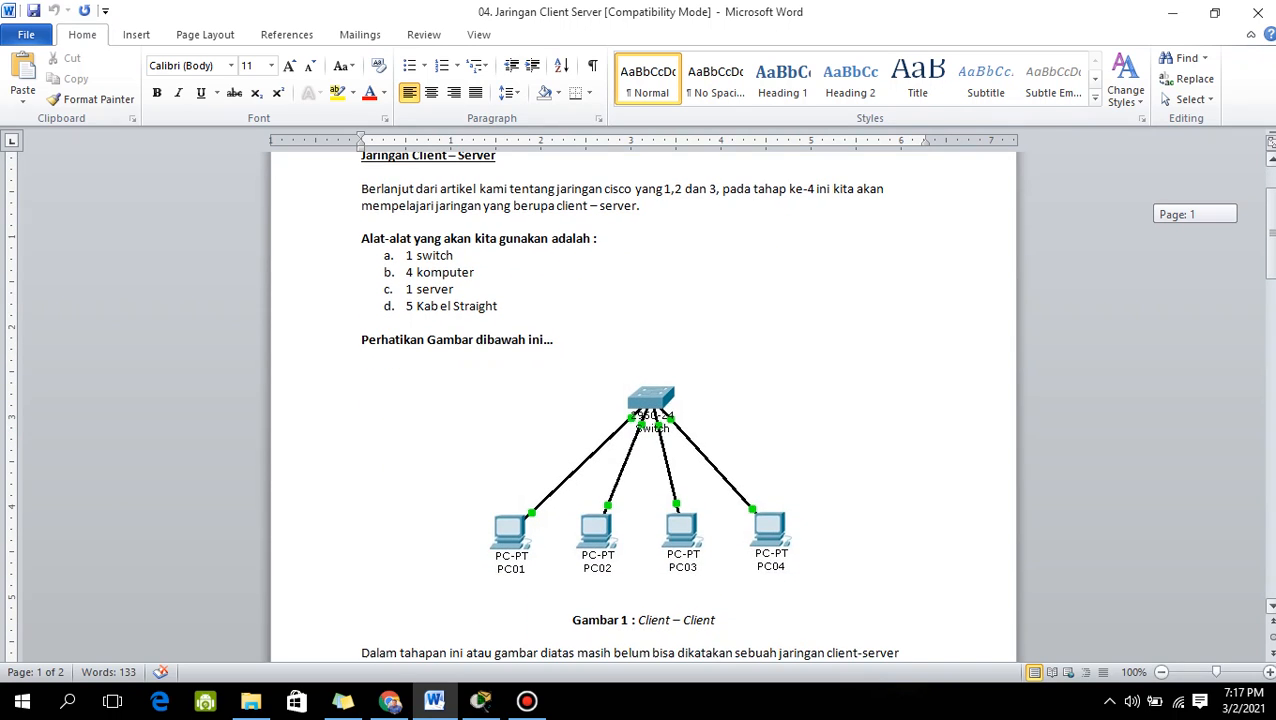
pyautogui.moveTo(1271, 232); pyautogui.dragTo(1271, 237)
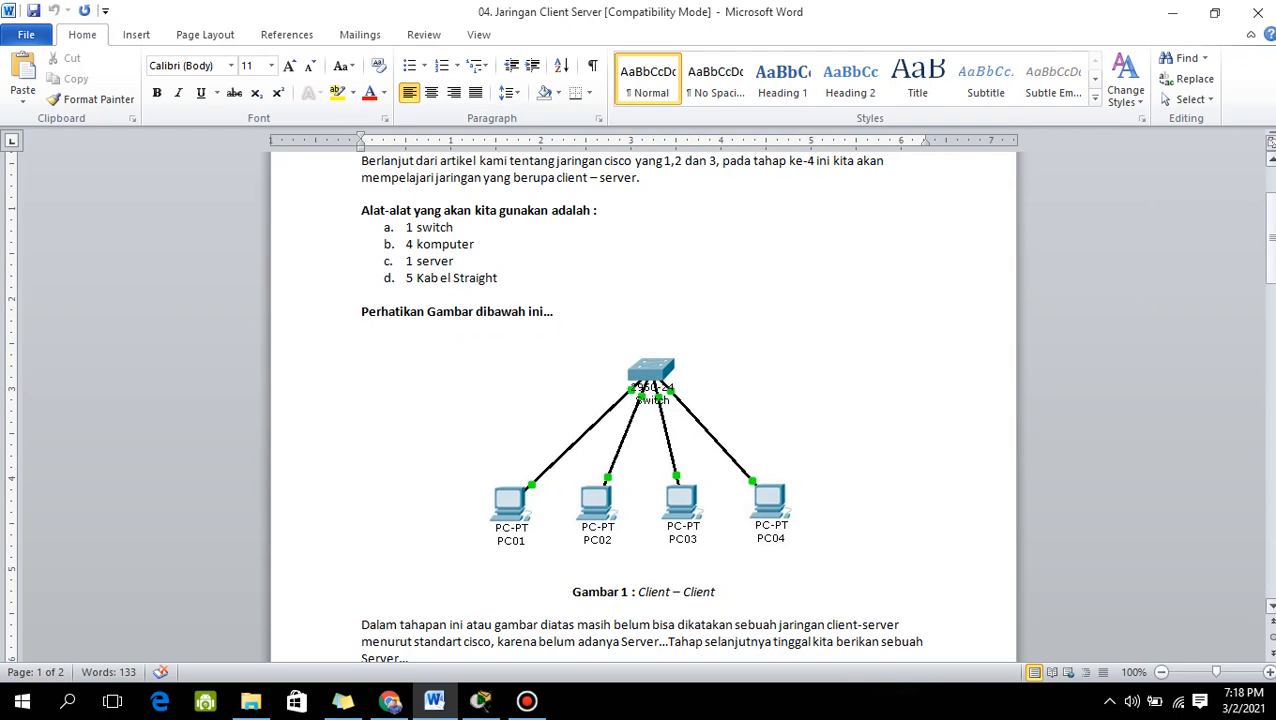
pyautogui.moveTo(1270, 200); pyautogui.dragTo(1270, 301)
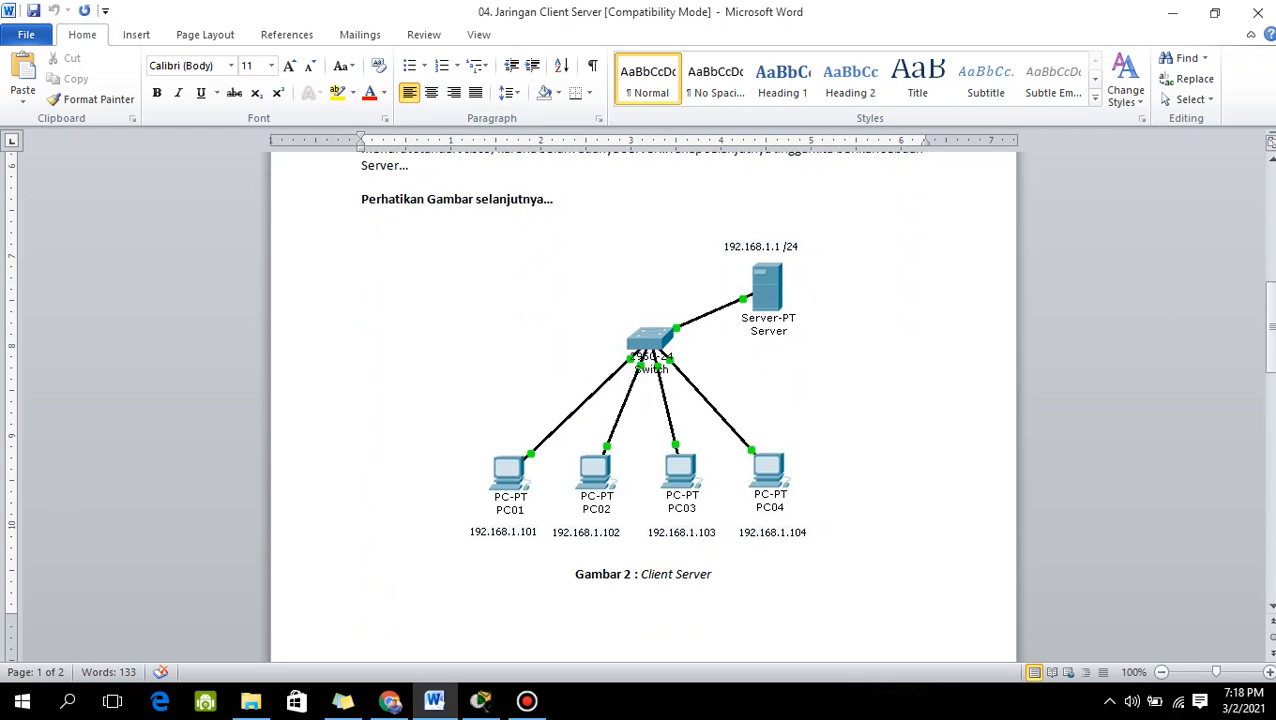
pyautogui.moveTo(1270, 330); pyautogui.dragTo(1270, 212)
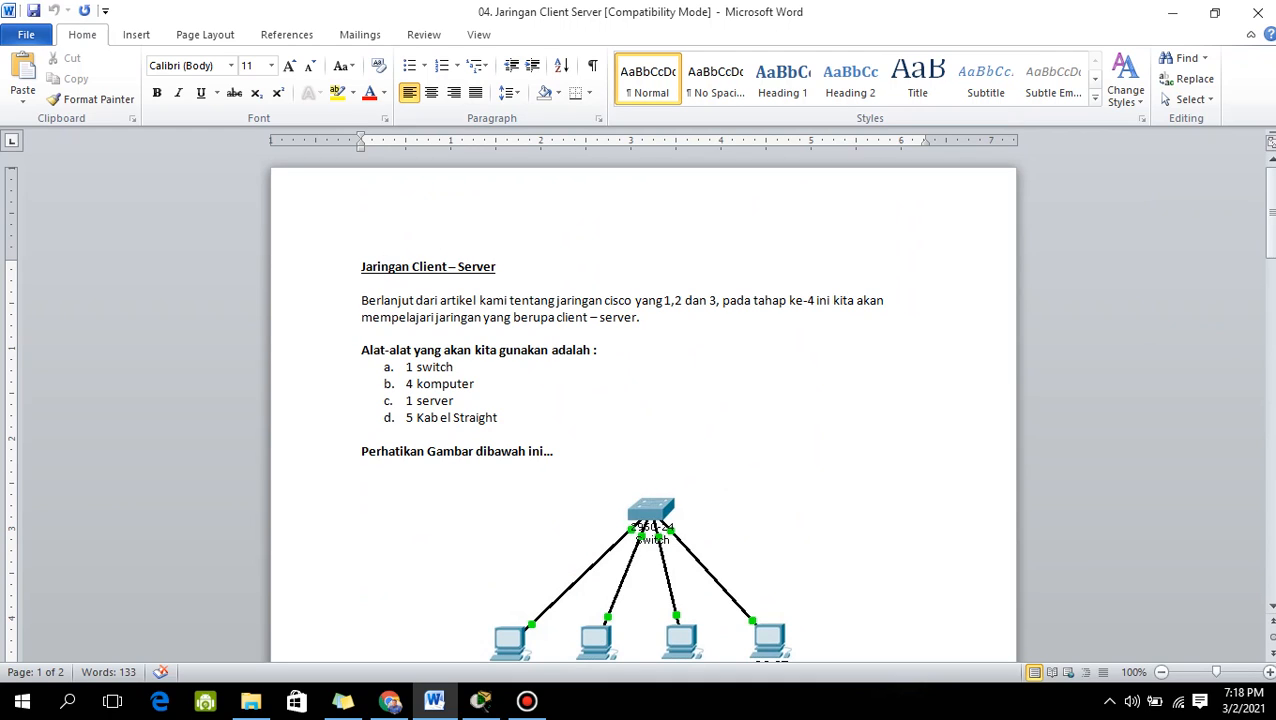
pyautogui.click(480, 700)
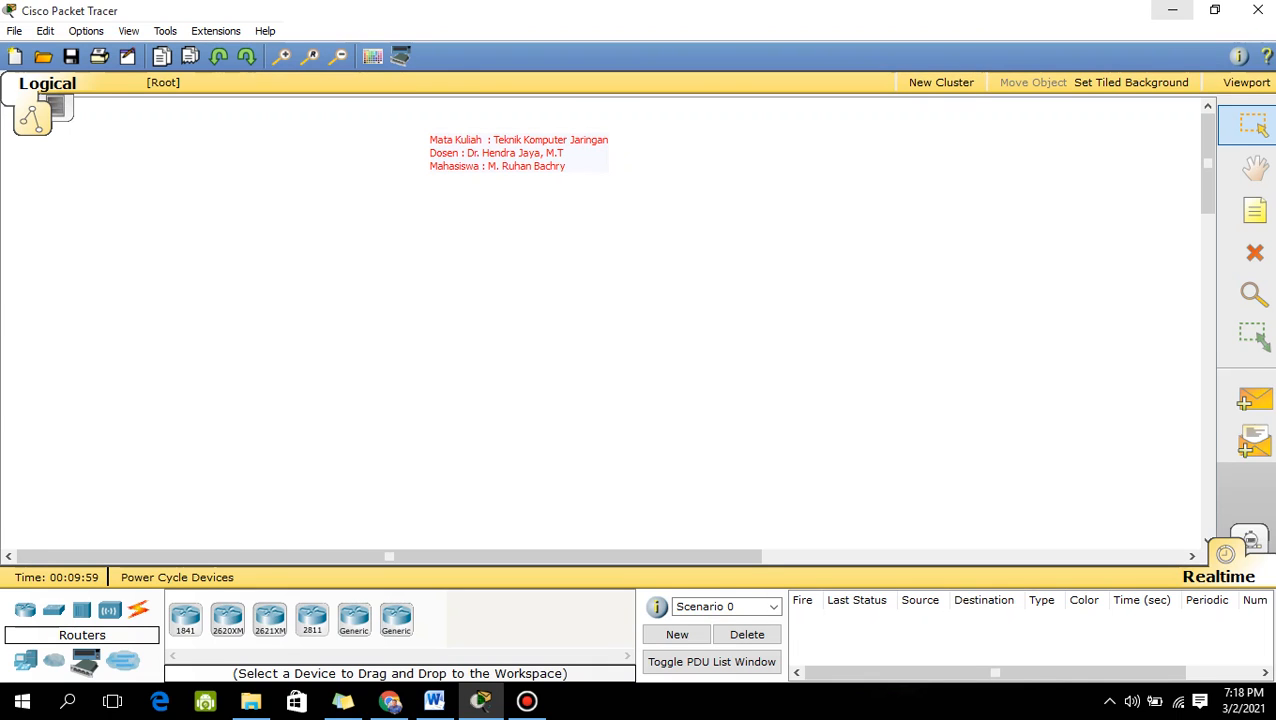
pyautogui.click(1172, 10)
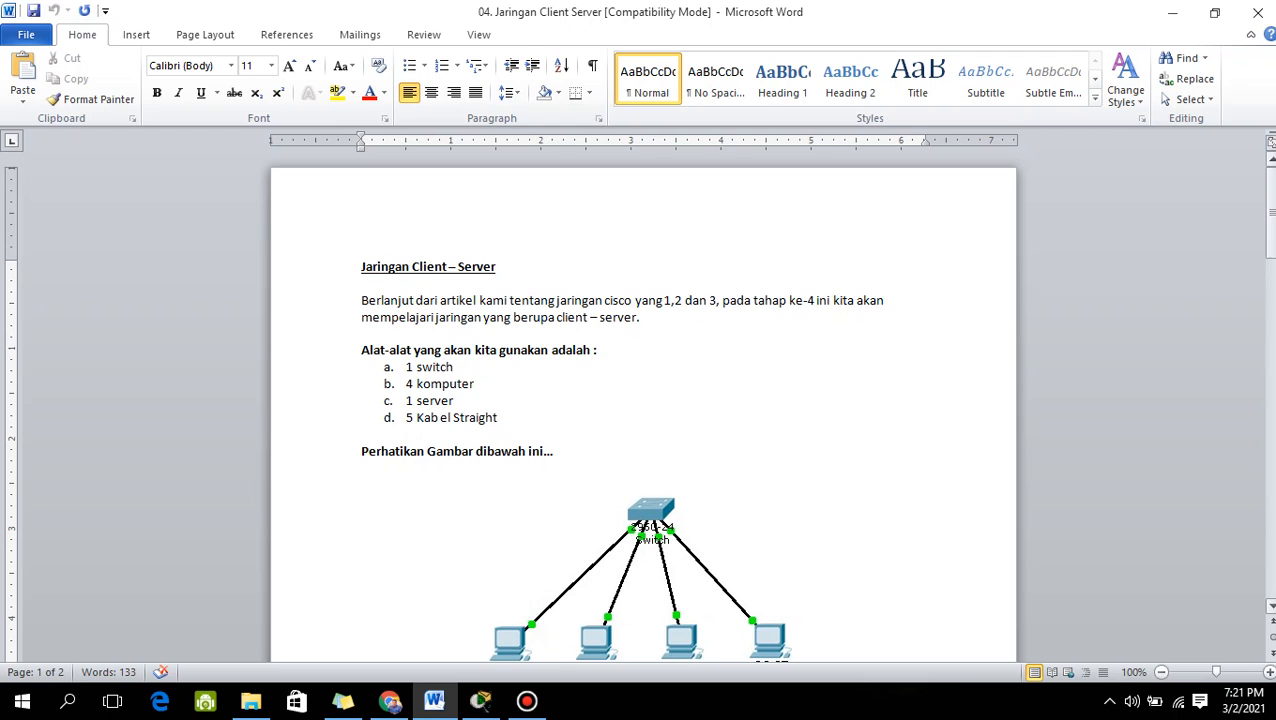
pyautogui.moveTo(1271, 211)
pyautogui.mouseDown()
pyautogui.moveTo(1271, 343)
pyautogui.moveTo(1271, 196)
pyautogui.mouseUp()
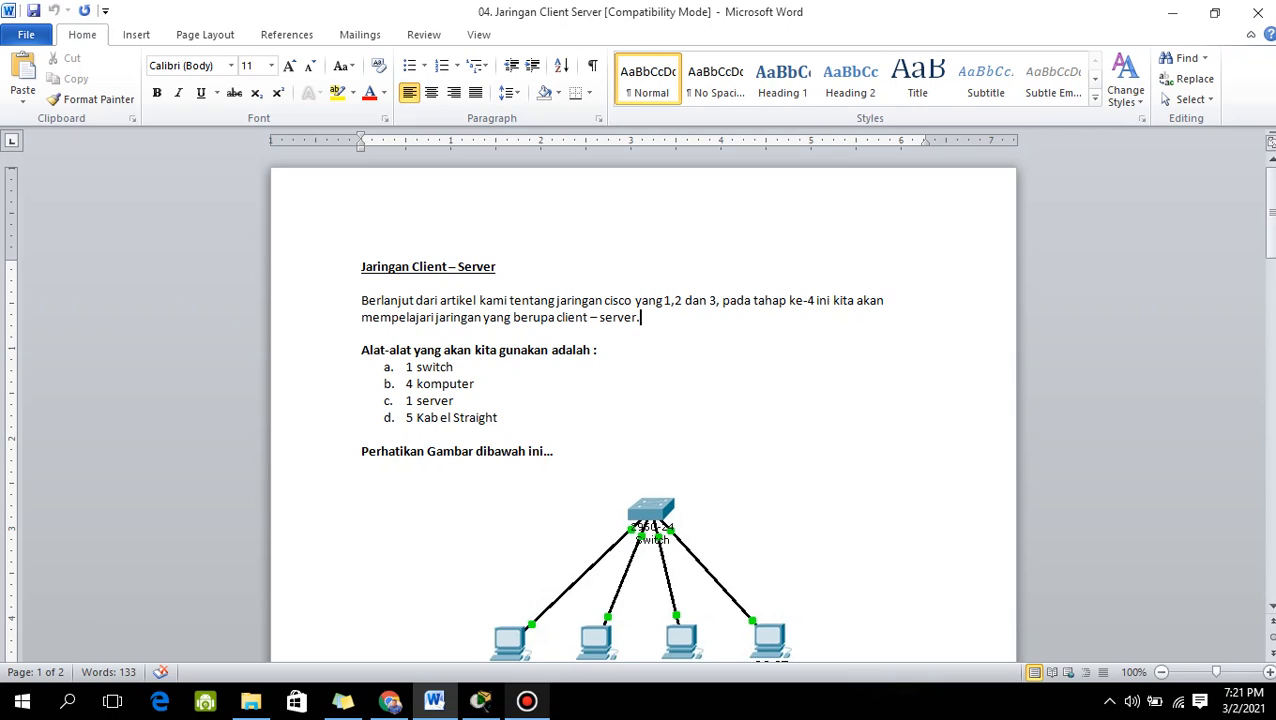
# - Switch to Cisco Packet Tracer and place a 2950-24 switch in the workspace below the title note
pyautogui.click(480, 701)
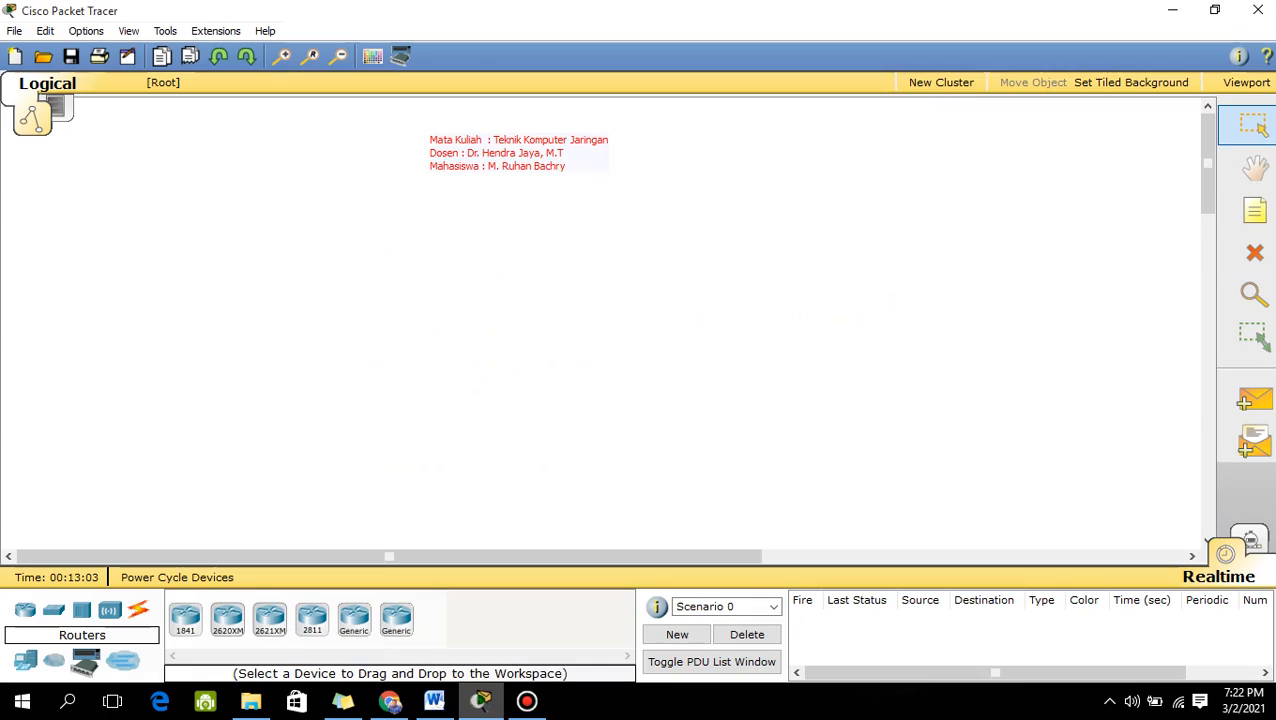
pyautogui.click(54, 610)
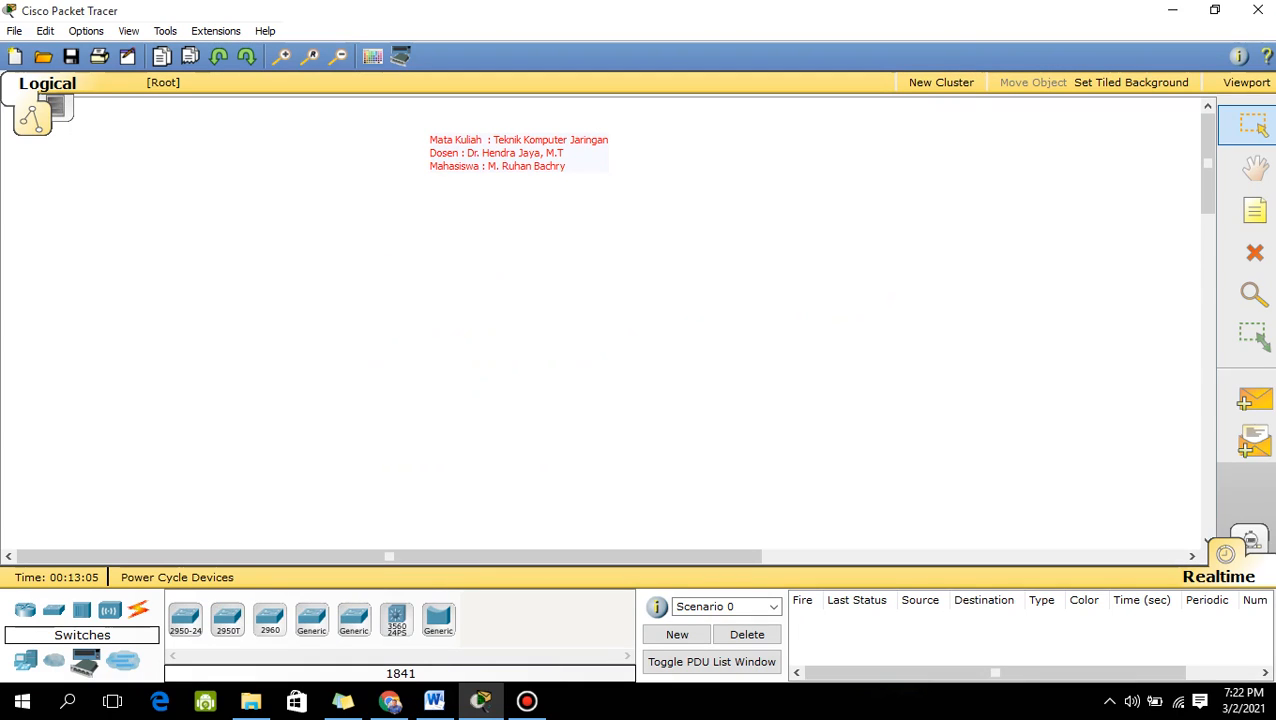
pyautogui.click(185, 618)
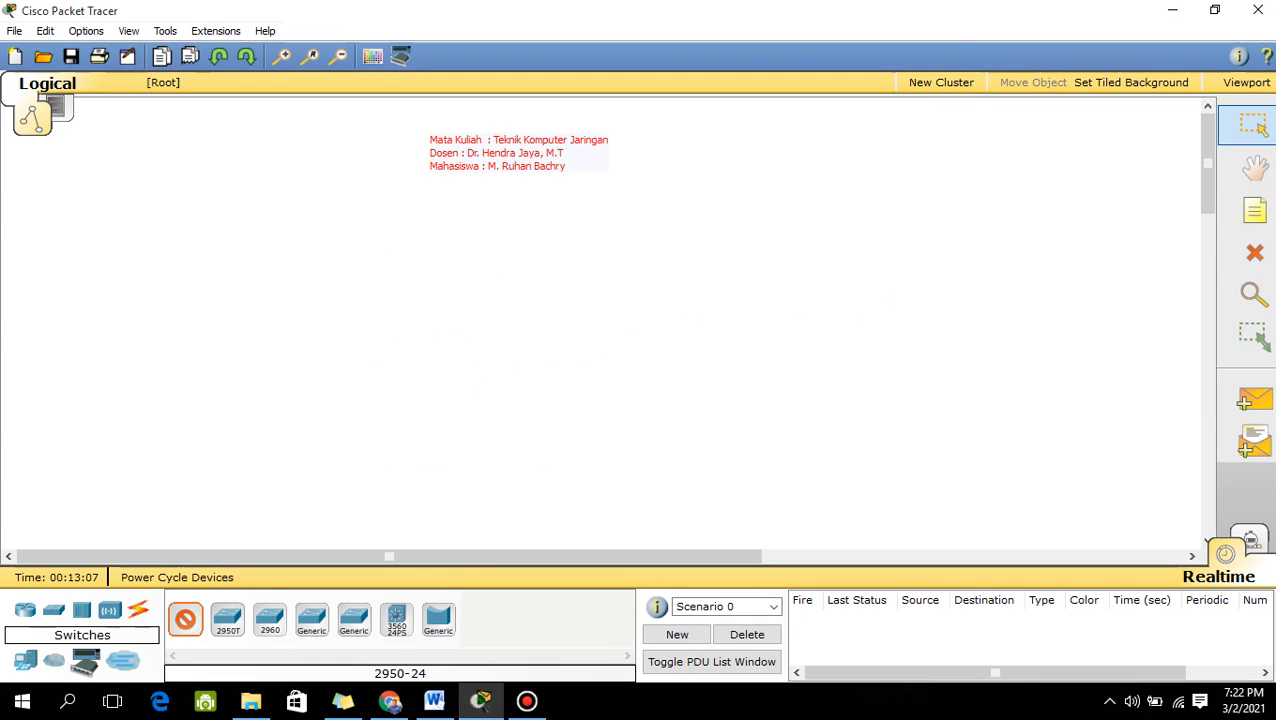
pyautogui.click(505, 305)
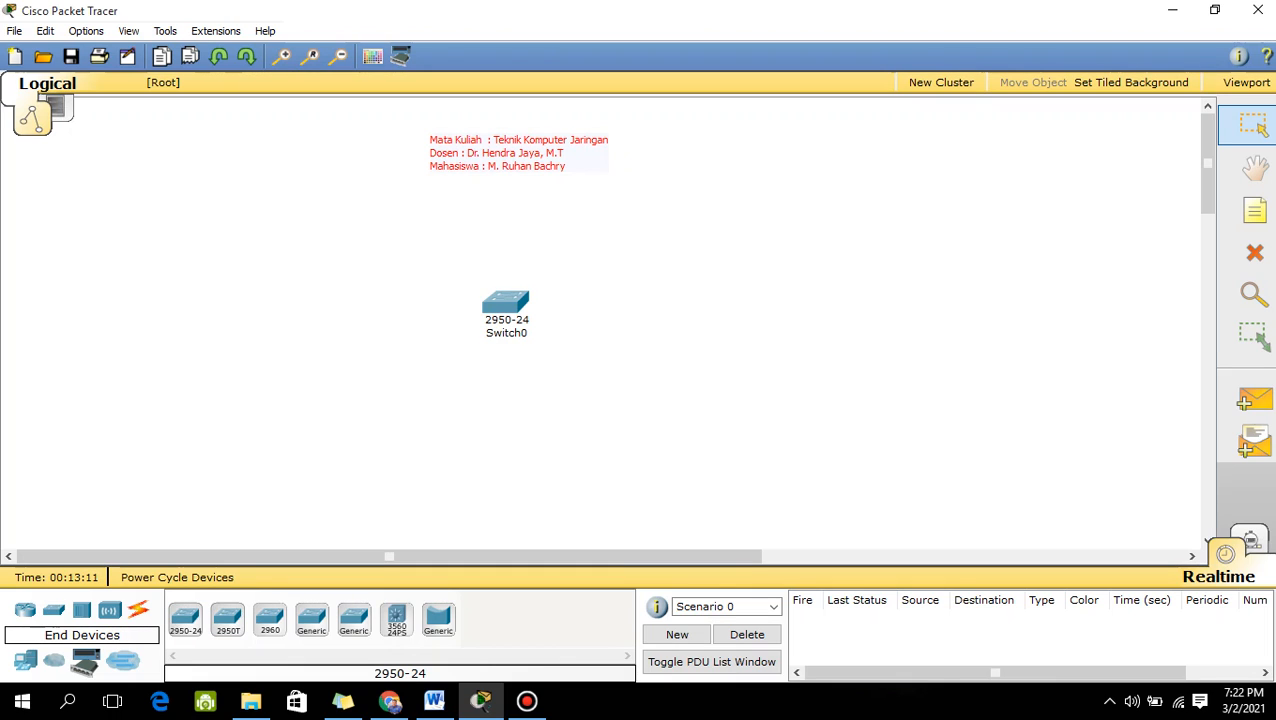
# - Place four generic PC-PT computers in a row below the switch
pyautogui.click(25, 611)
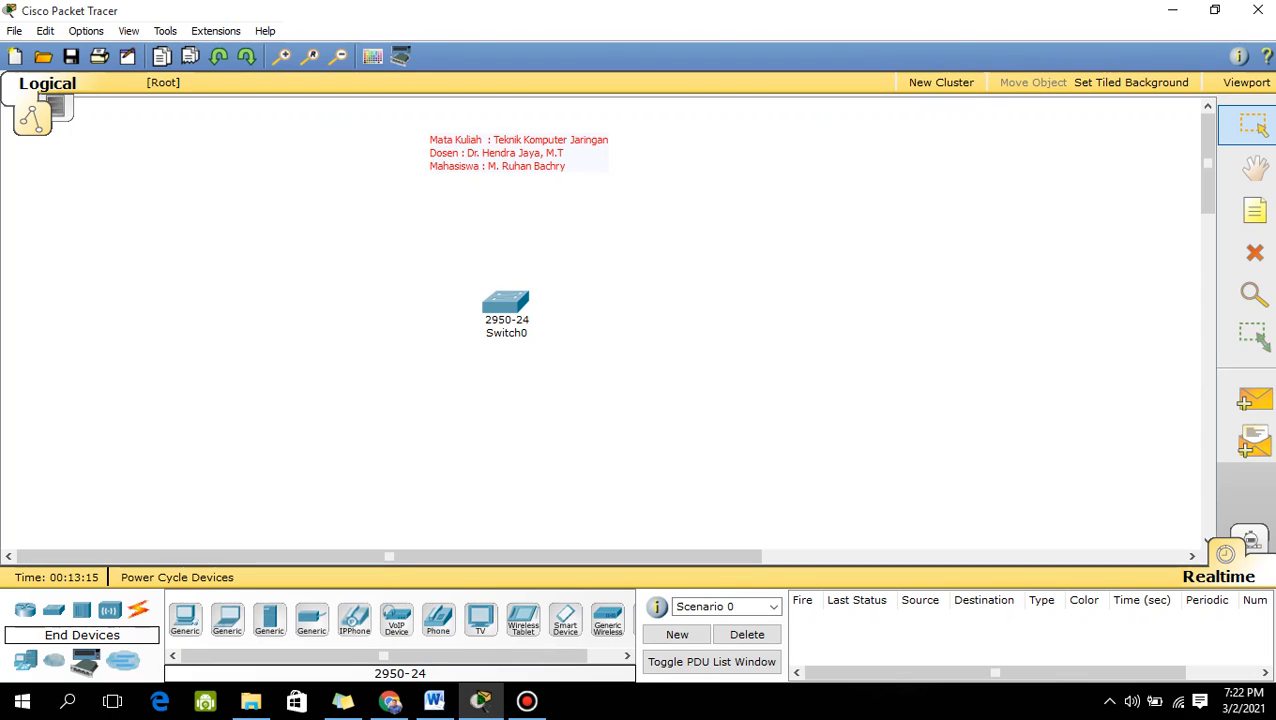
pyautogui.click(184, 618)
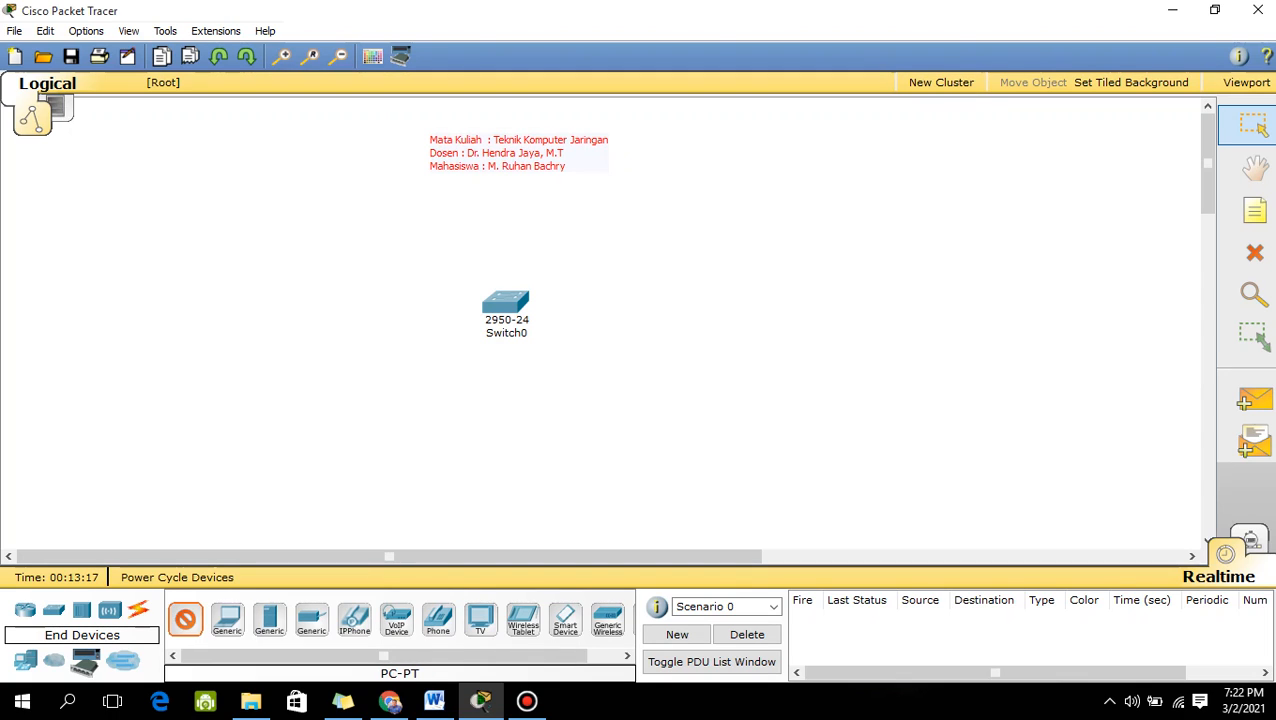
pyautogui.click(288, 442)
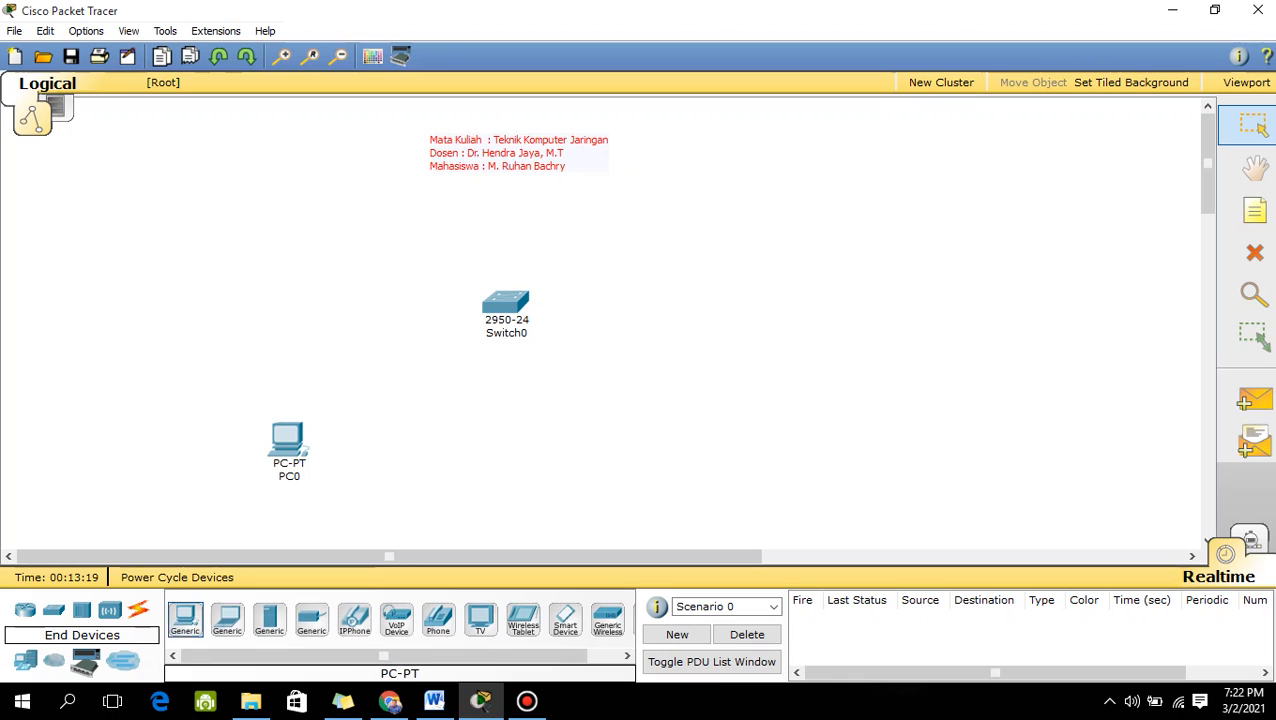
pyautogui.click(440, 442)
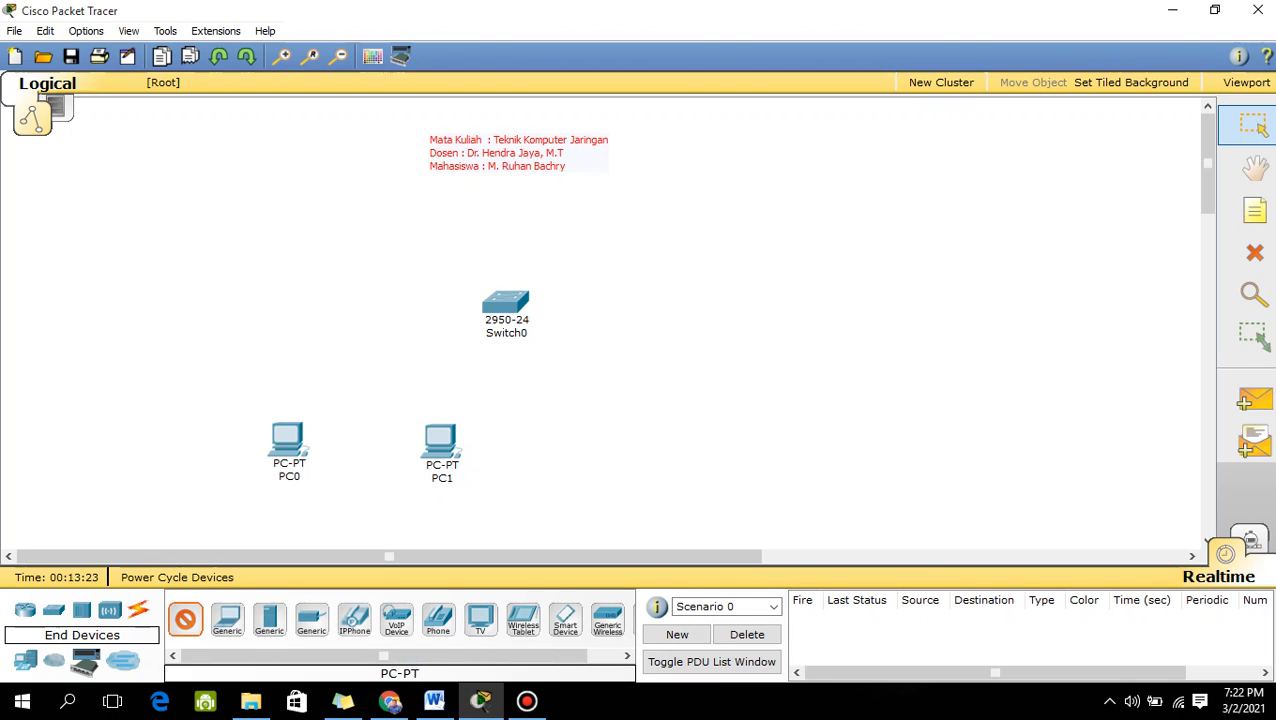
pyautogui.click(576, 442)
pyautogui.click(184, 618)
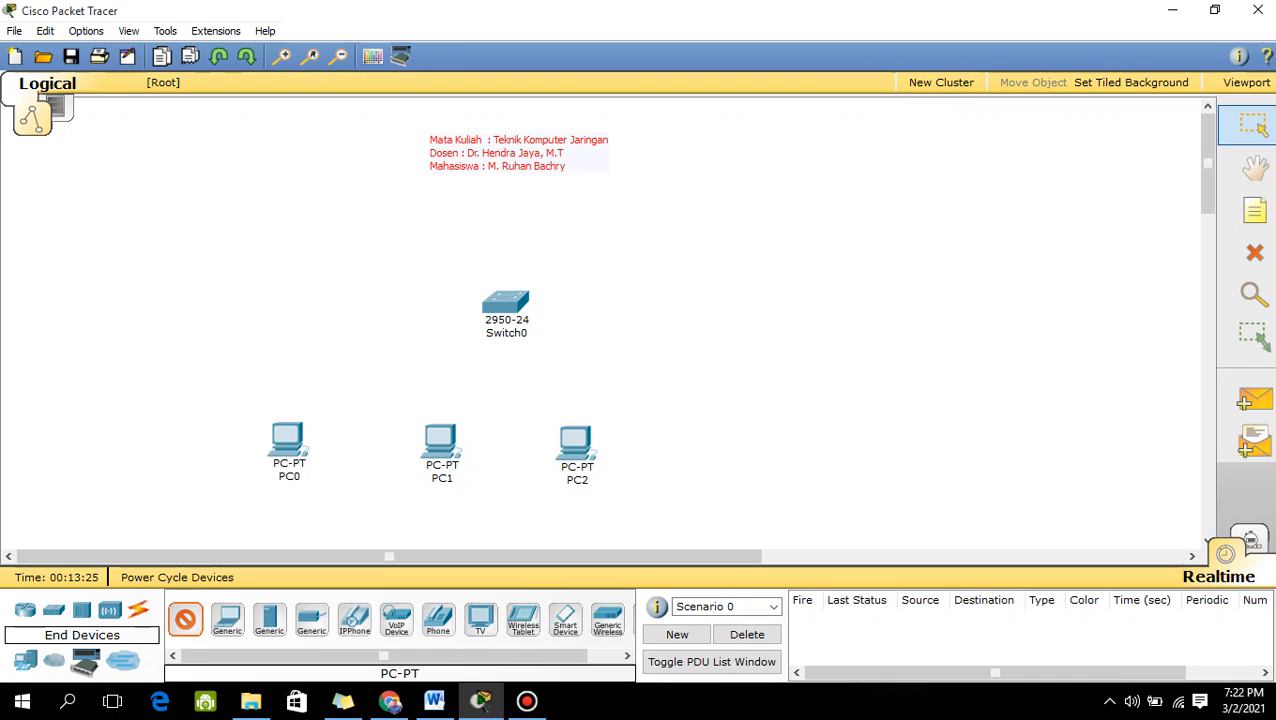
pyautogui.click(736, 444)
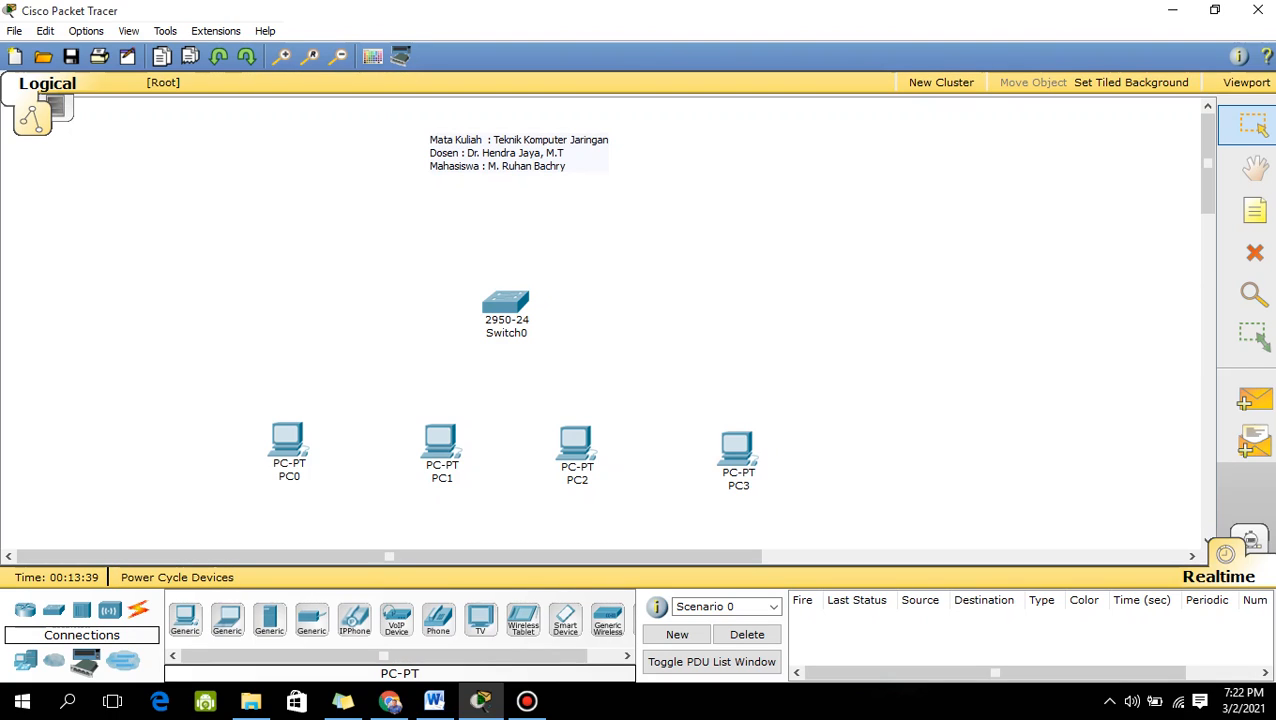
# - Connect PC0's FastEthernet port to the first free FastEthernet port of Switch0 with a copper straight-through cable
pyautogui.click(138, 609)
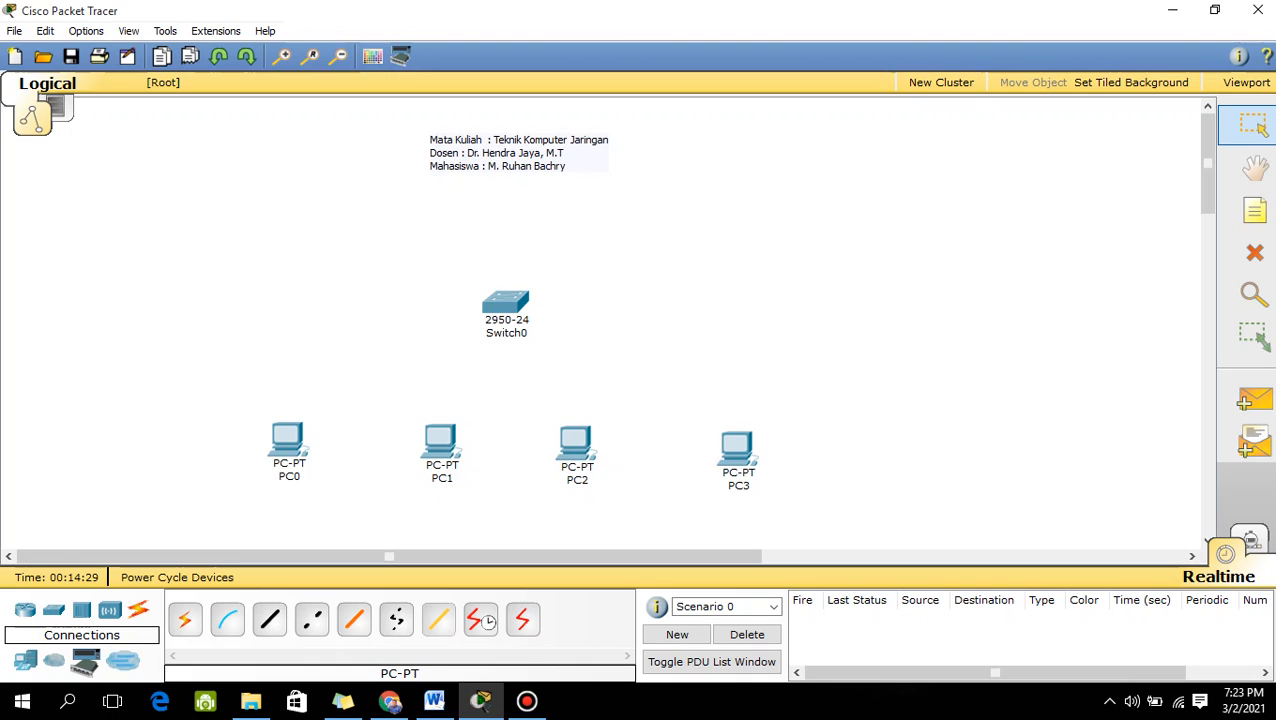
pyautogui.click(269, 619)
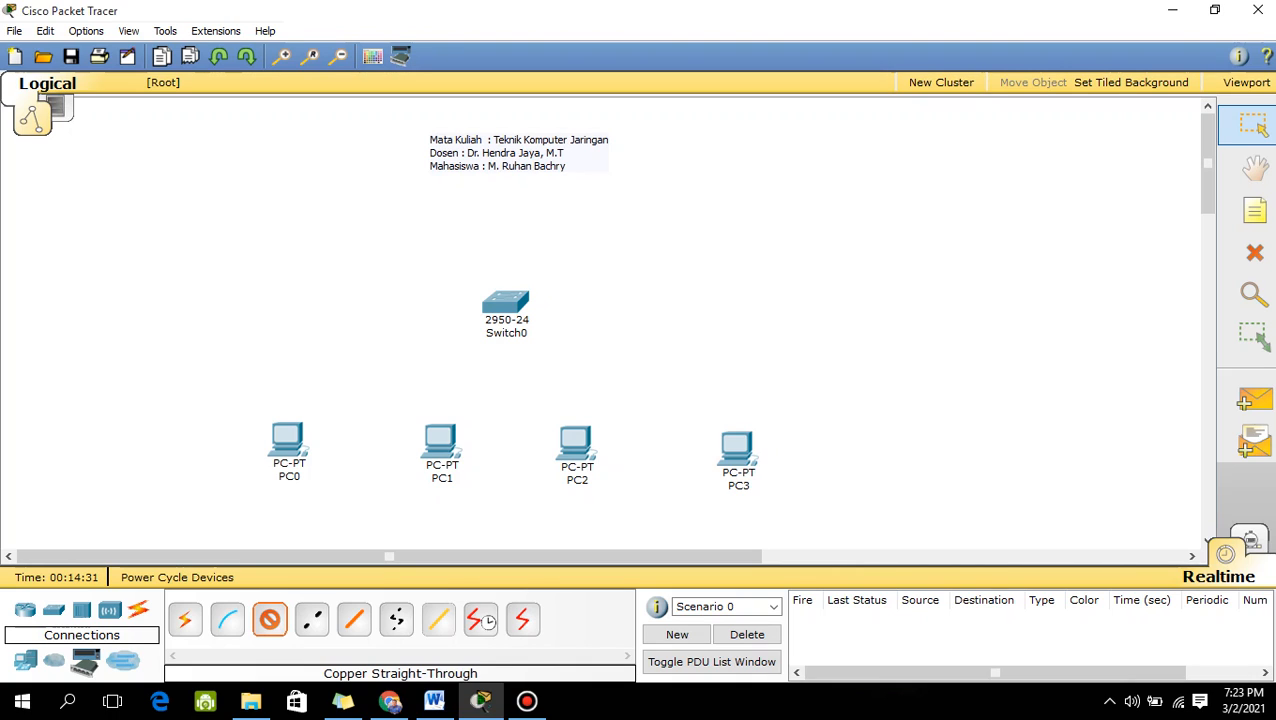
pyautogui.click(272, 426)
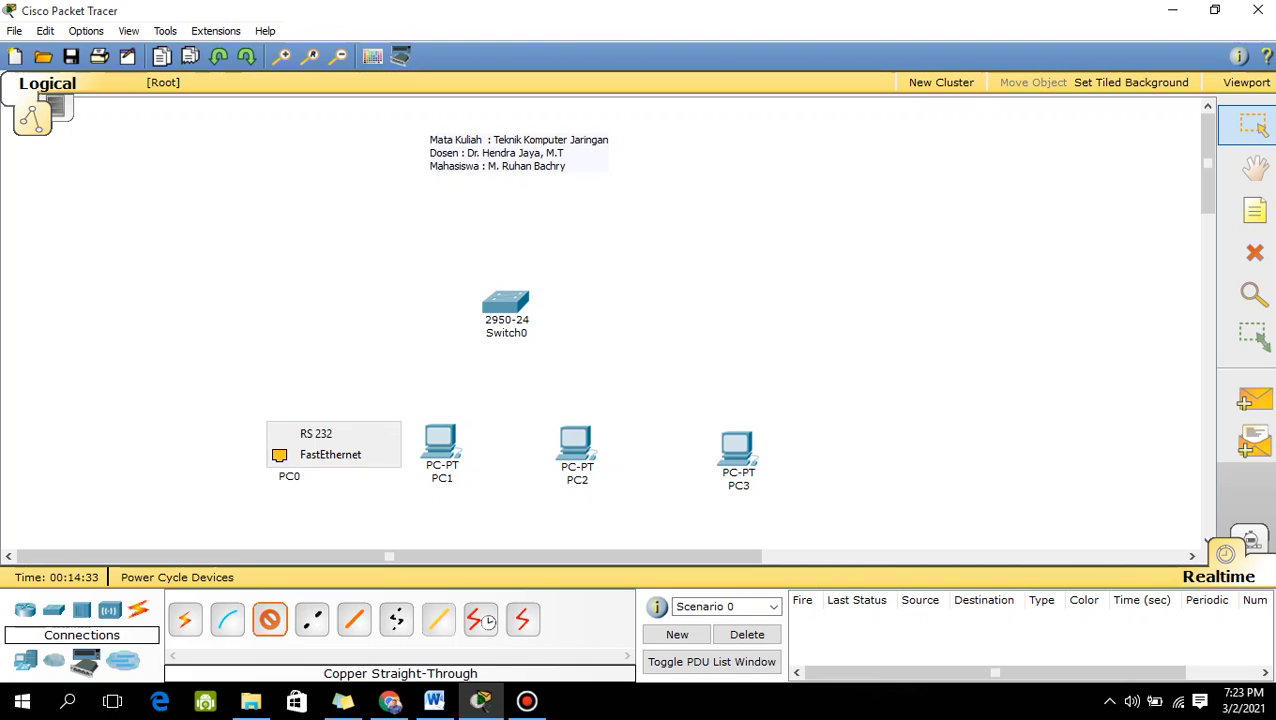
pyautogui.click(330, 454)
pyautogui.click(505, 305)
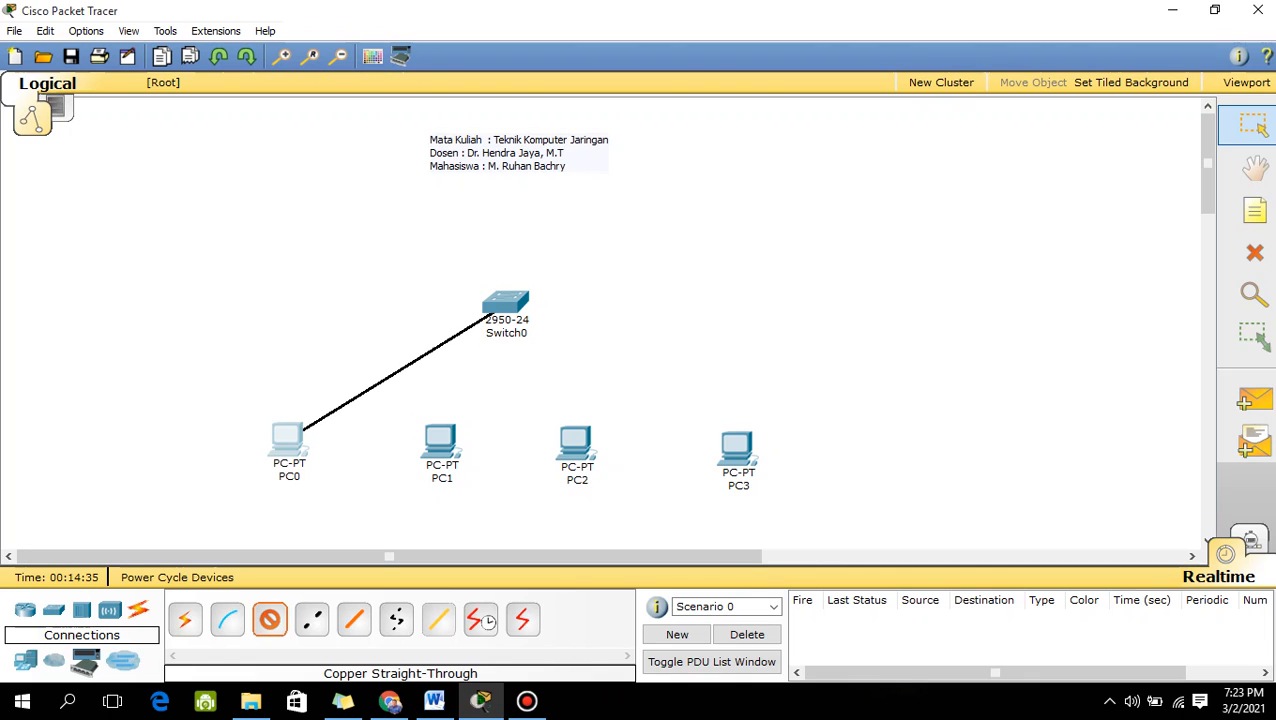
pyautogui.click(492, 312)
pyautogui.click(552, 232)
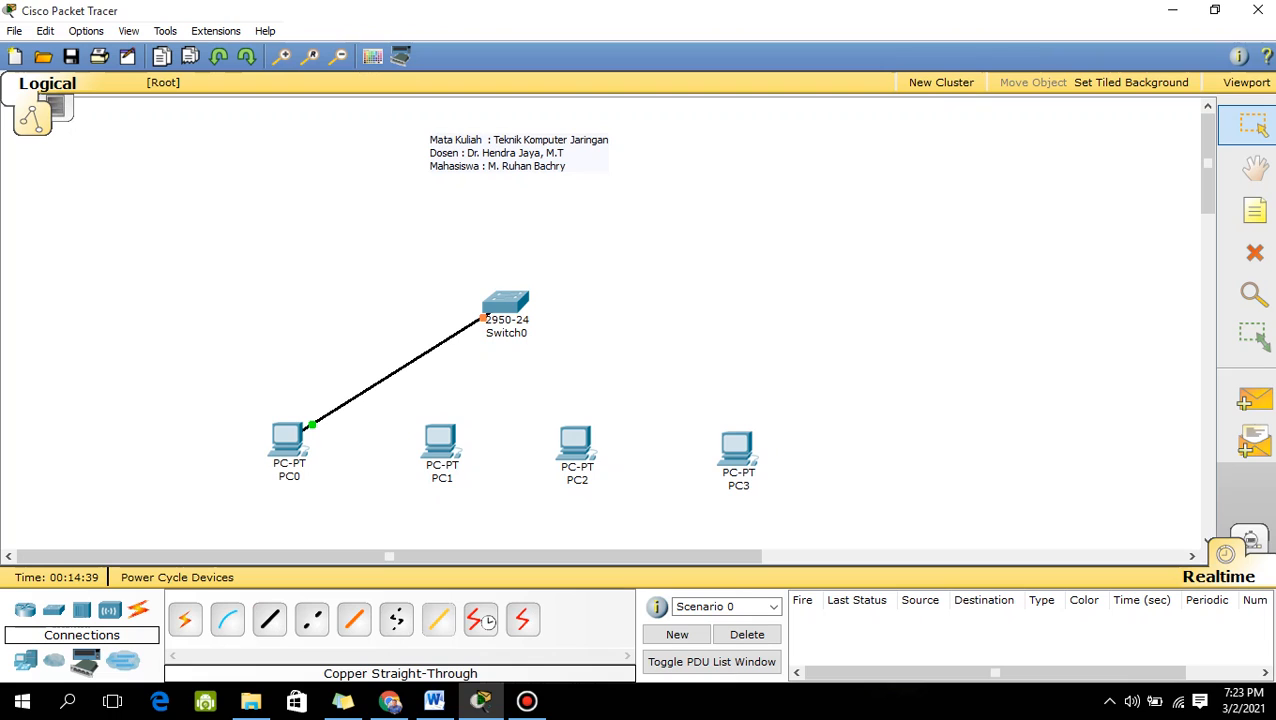
# - Connect PC1's FastEthernet port to the next free FastEthernet port of Switch0 with a copper straight-through cable
pyautogui.click(440, 440)
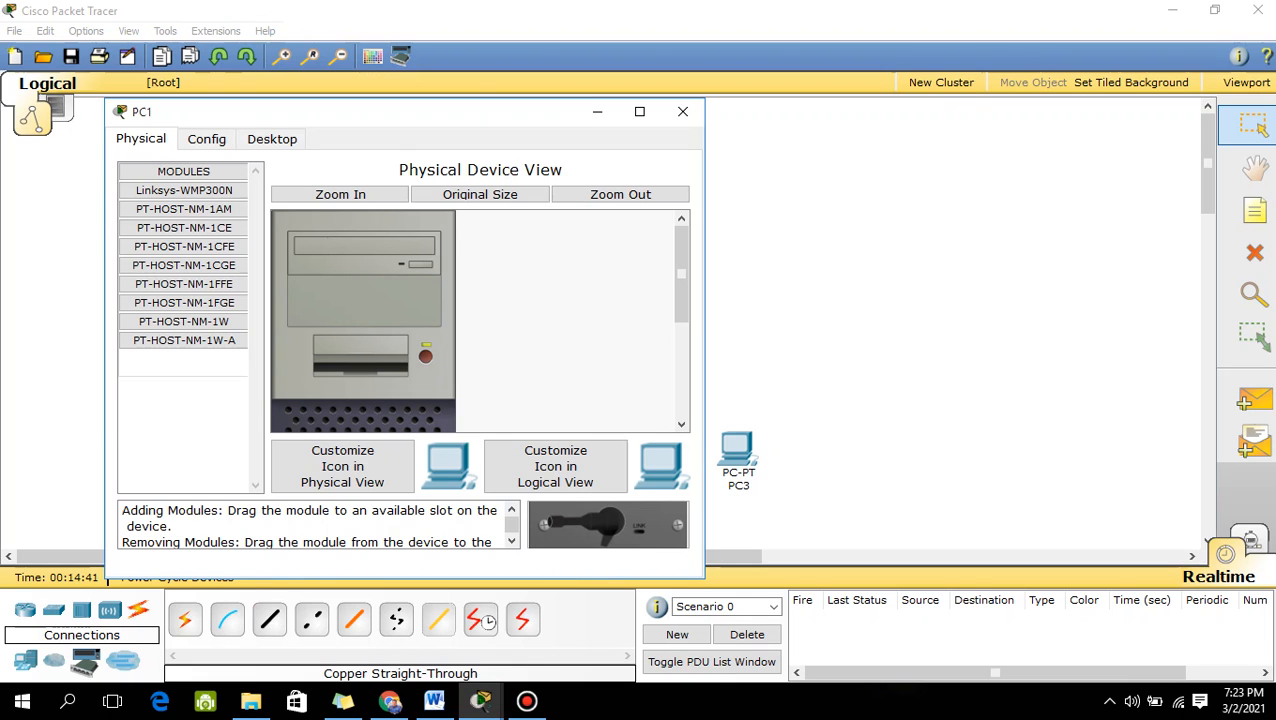
pyautogui.click(684, 111)
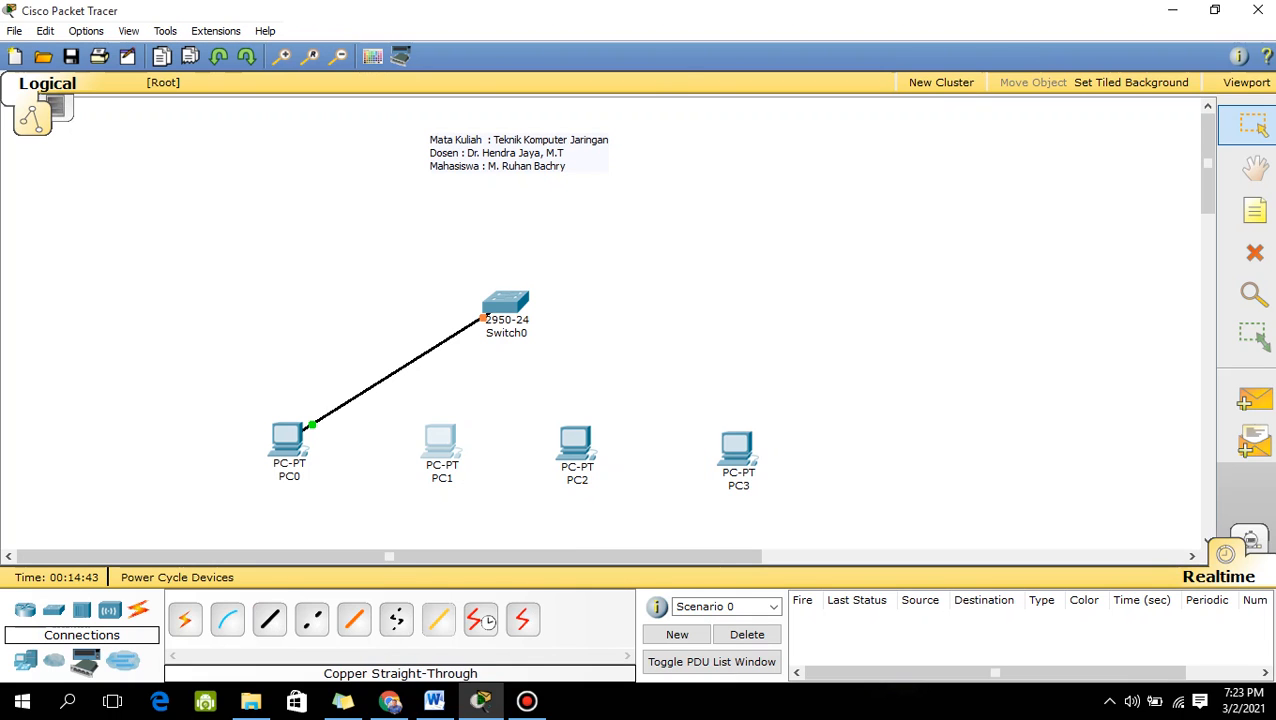
pyautogui.click(269, 619)
pyautogui.click(440, 445)
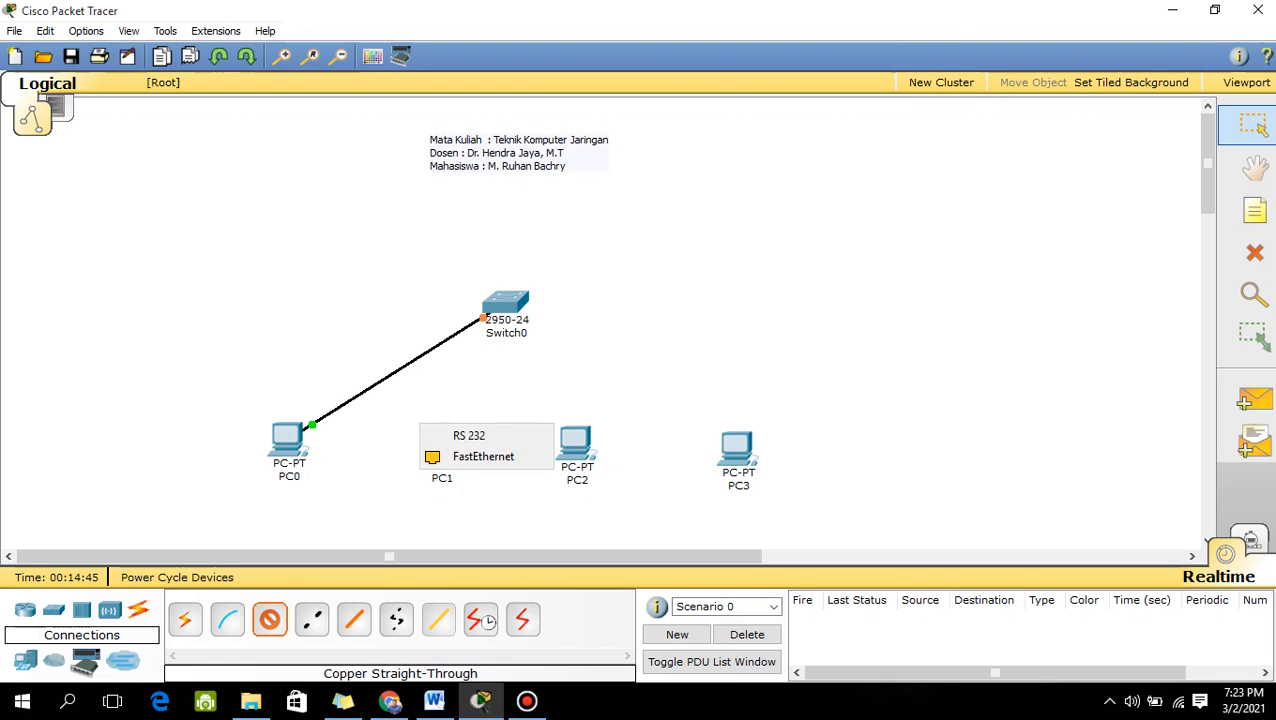
pyautogui.click(483, 456)
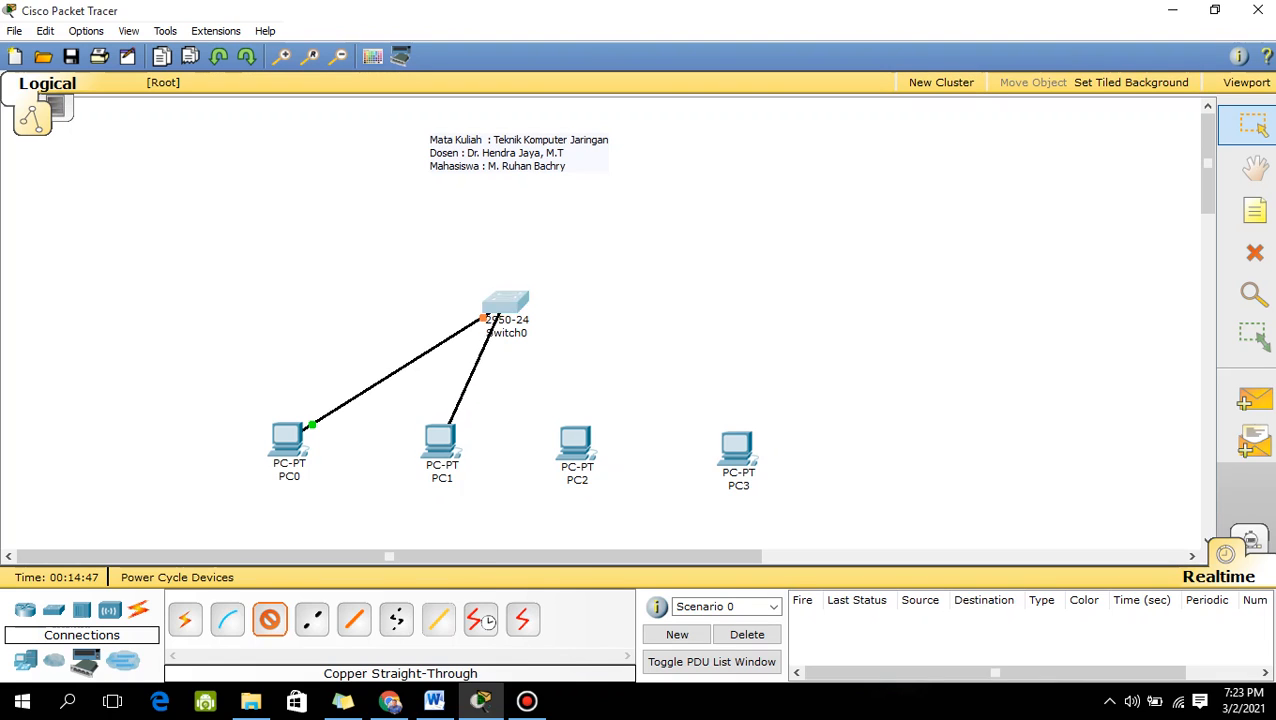
pyautogui.click(500, 302)
pyautogui.click(552, 253)
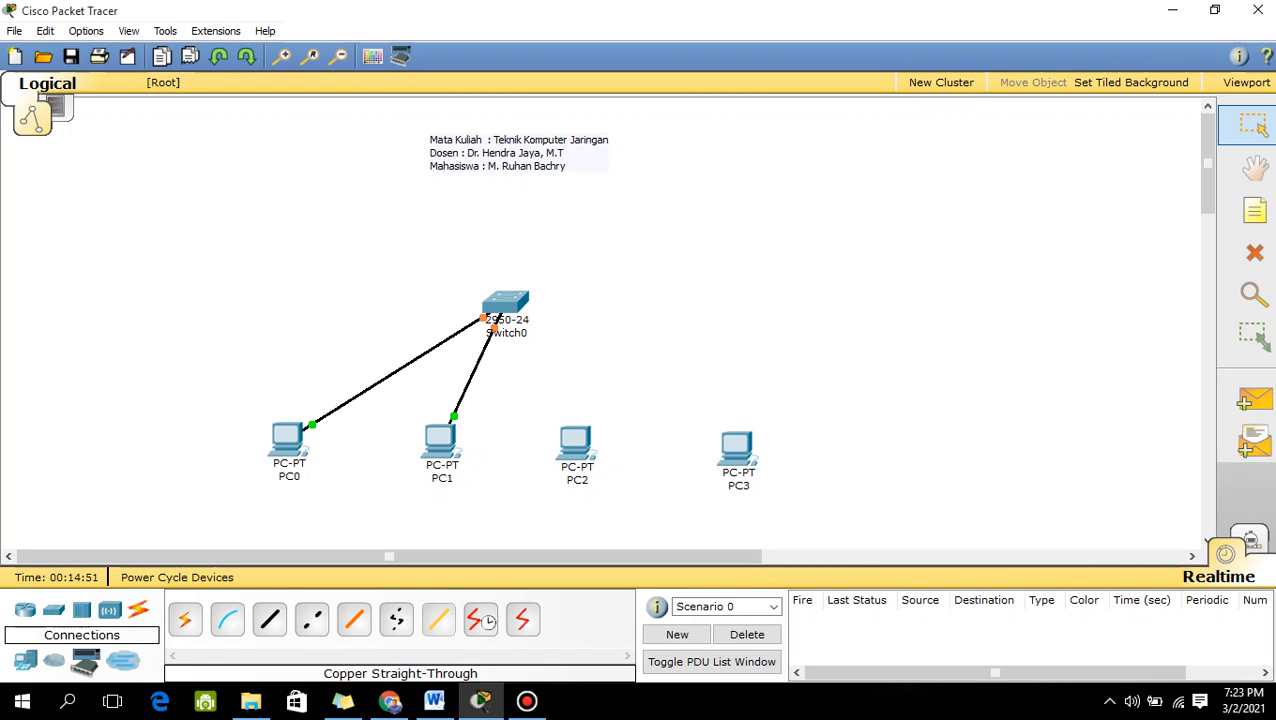
# - Connect PC2's FastEthernet port to FastEthernet0/3 on Switch0 with a copper straight-through cable
pyautogui.click(269, 619)
pyautogui.click(575, 444)
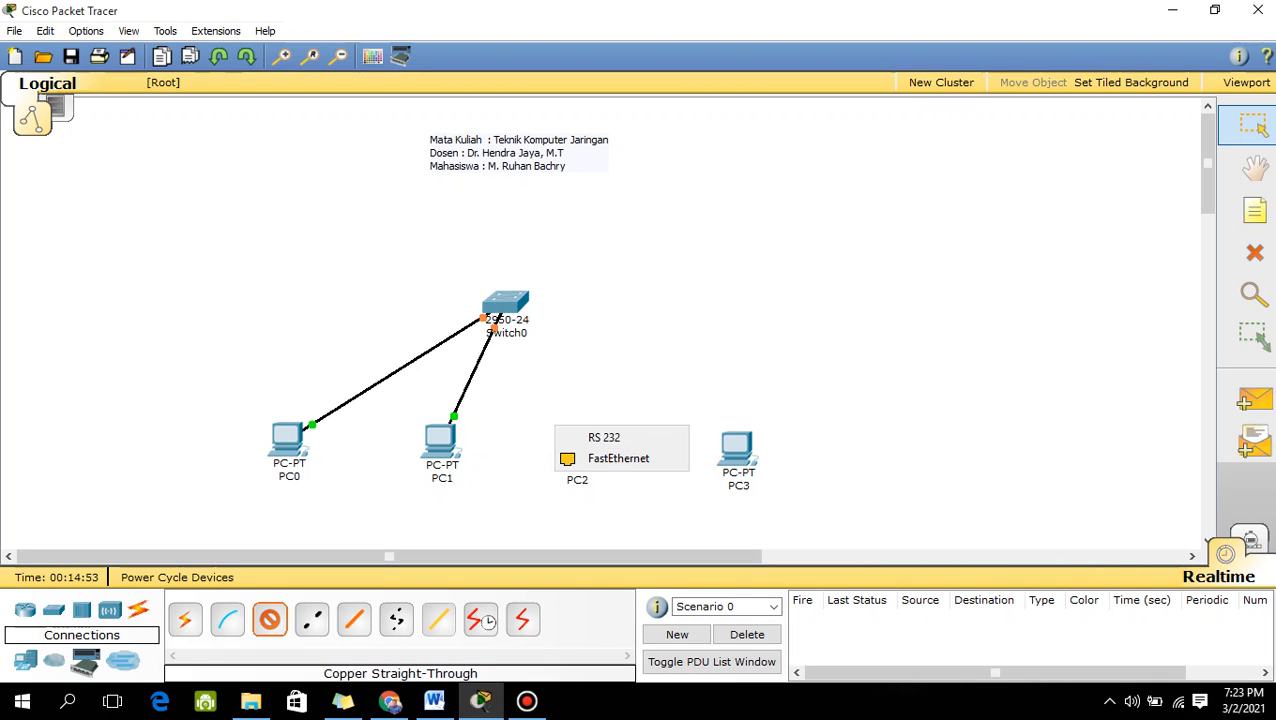
pyautogui.click(600, 458)
pyautogui.click(510, 315)
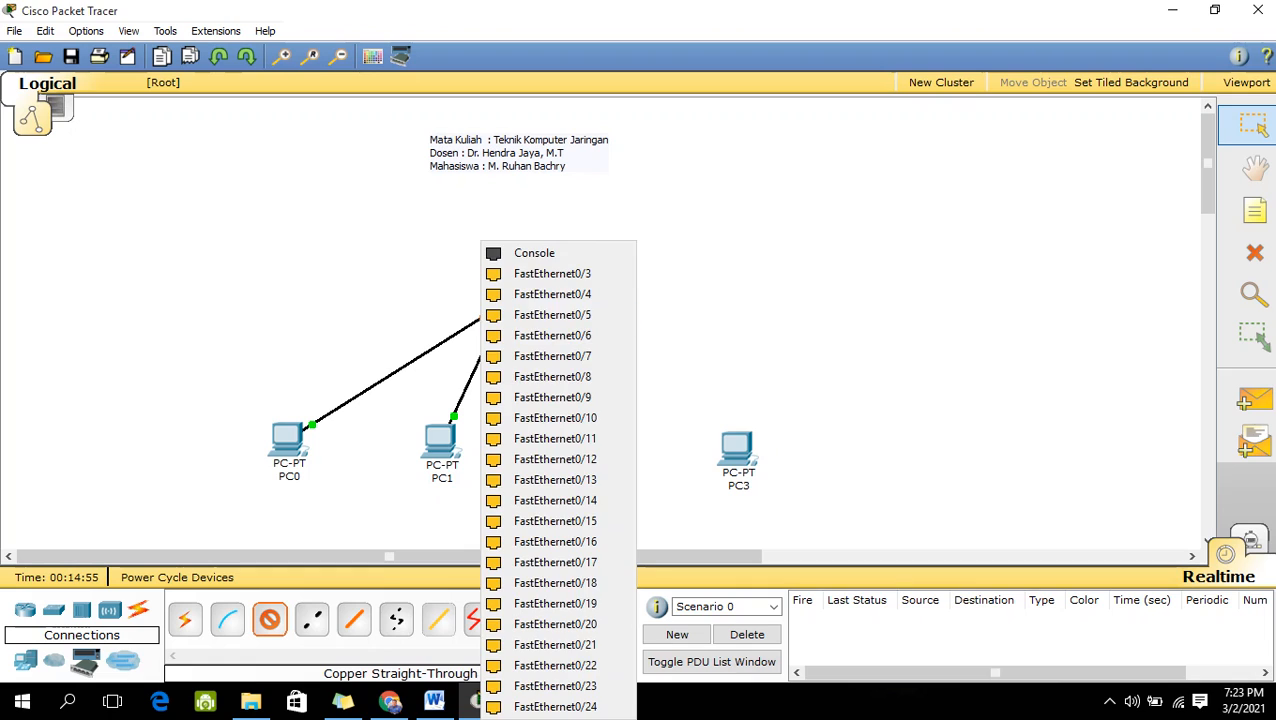
pyautogui.click(530, 270)
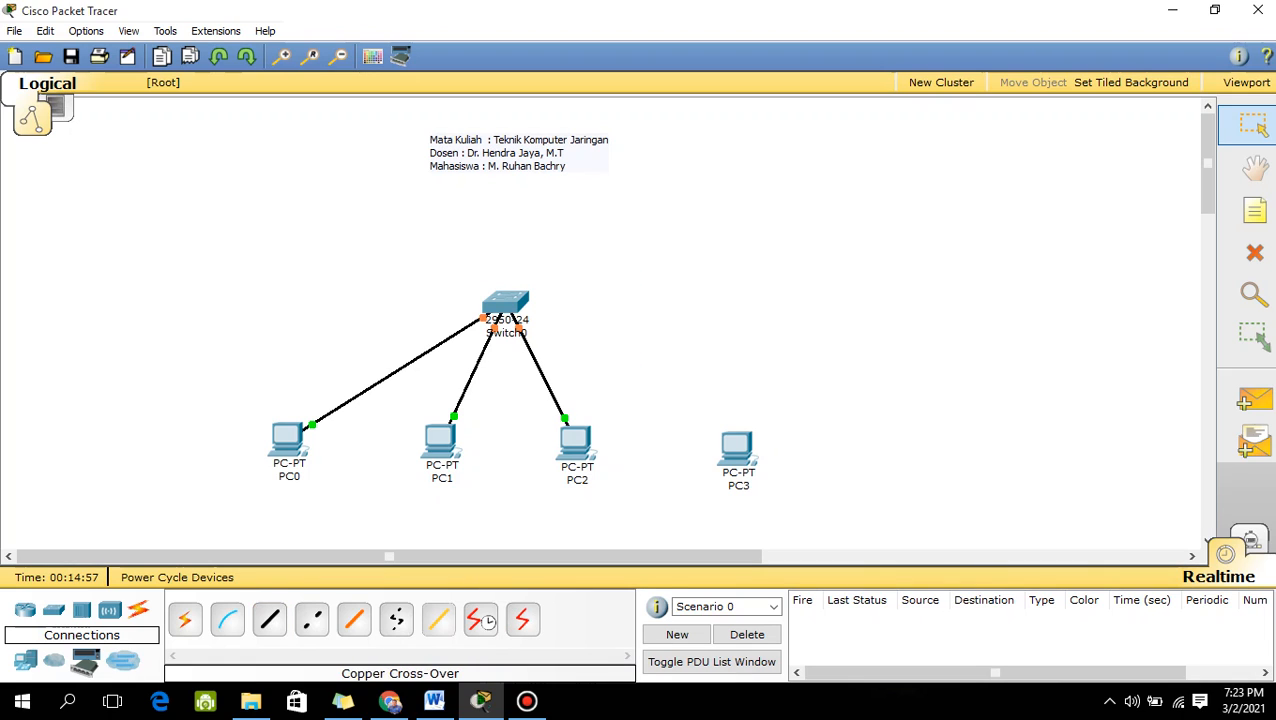
# - Connect PC3's FastEthernet port to the next free FastEthernet port of Switch0 with a copper straight-through cable
pyautogui.click(269, 620)
pyautogui.click(737, 445)
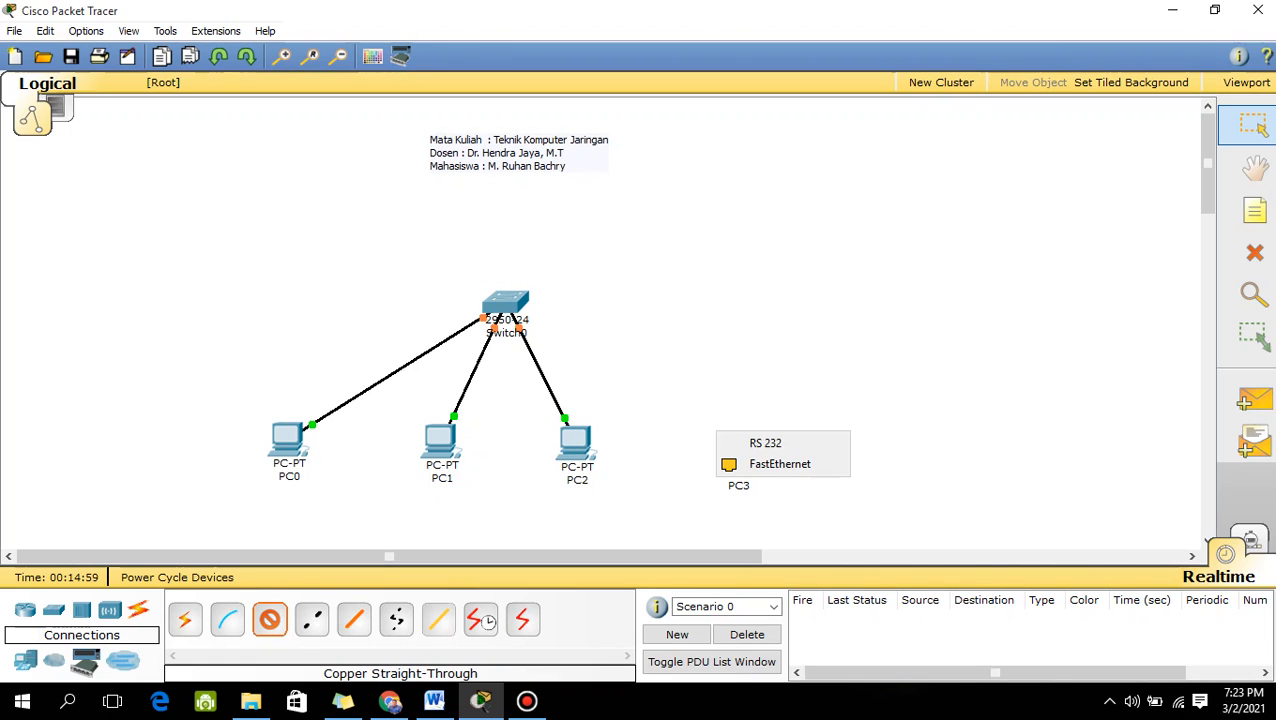
pyautogui.click(778, 462)
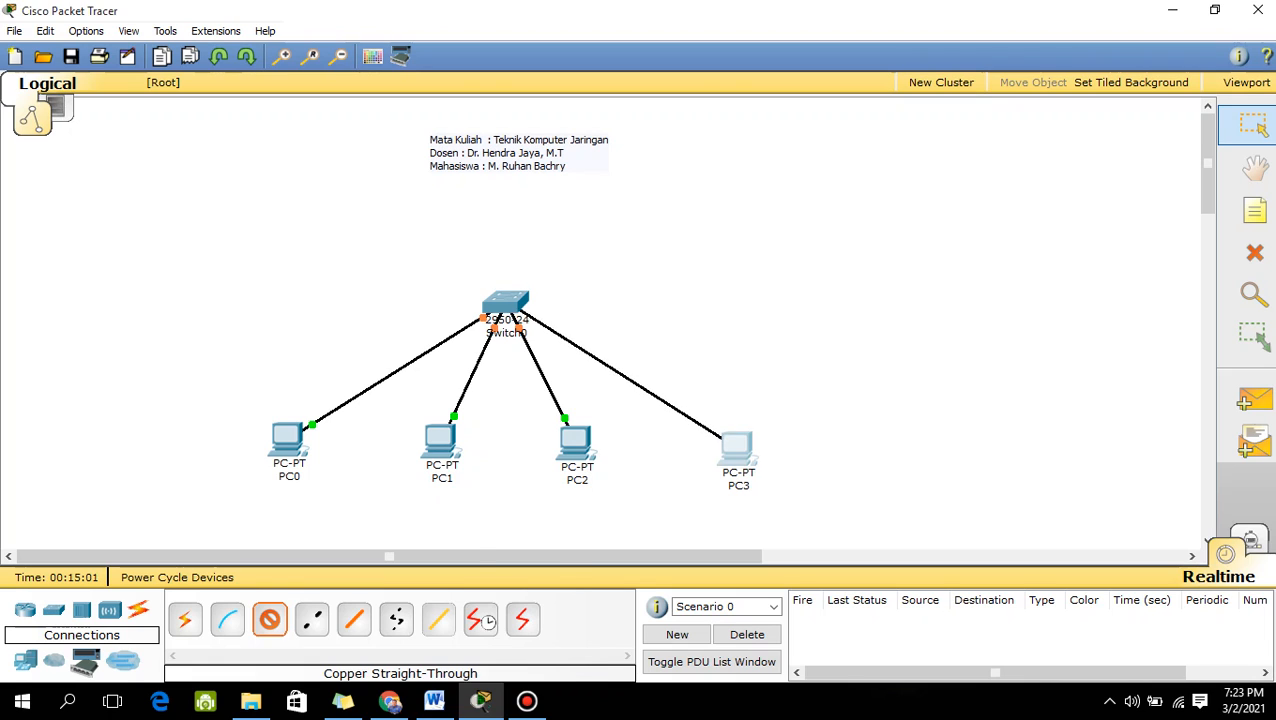
pyautogui.click(505, 315)
pyautogui.click(525, 293)
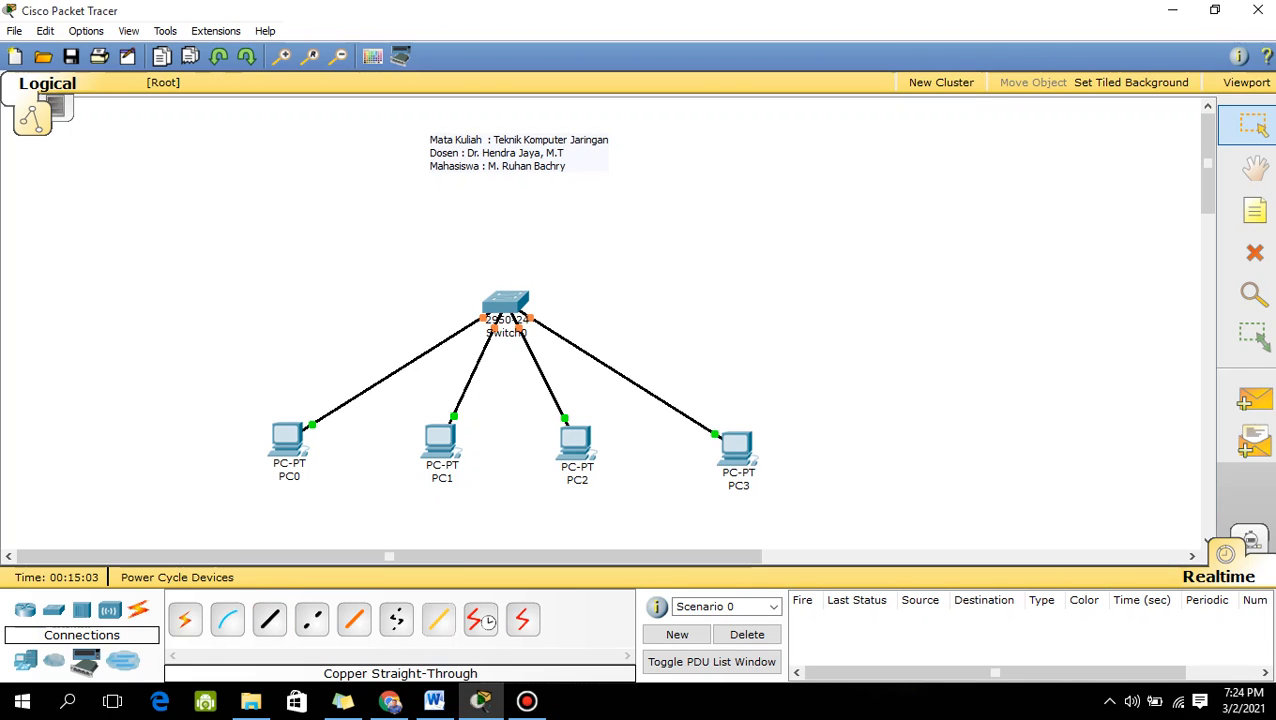
# - Move PC3 and PC2 slightly so they line up better with the other computers in the row
pyautogui.moveTo(737, 447); pyautogui.dragTo(734, 441)
pyautogui.moveTo(575, 440); pyautogui.dragTo(584, 435)
pyautogui.press('Escape')
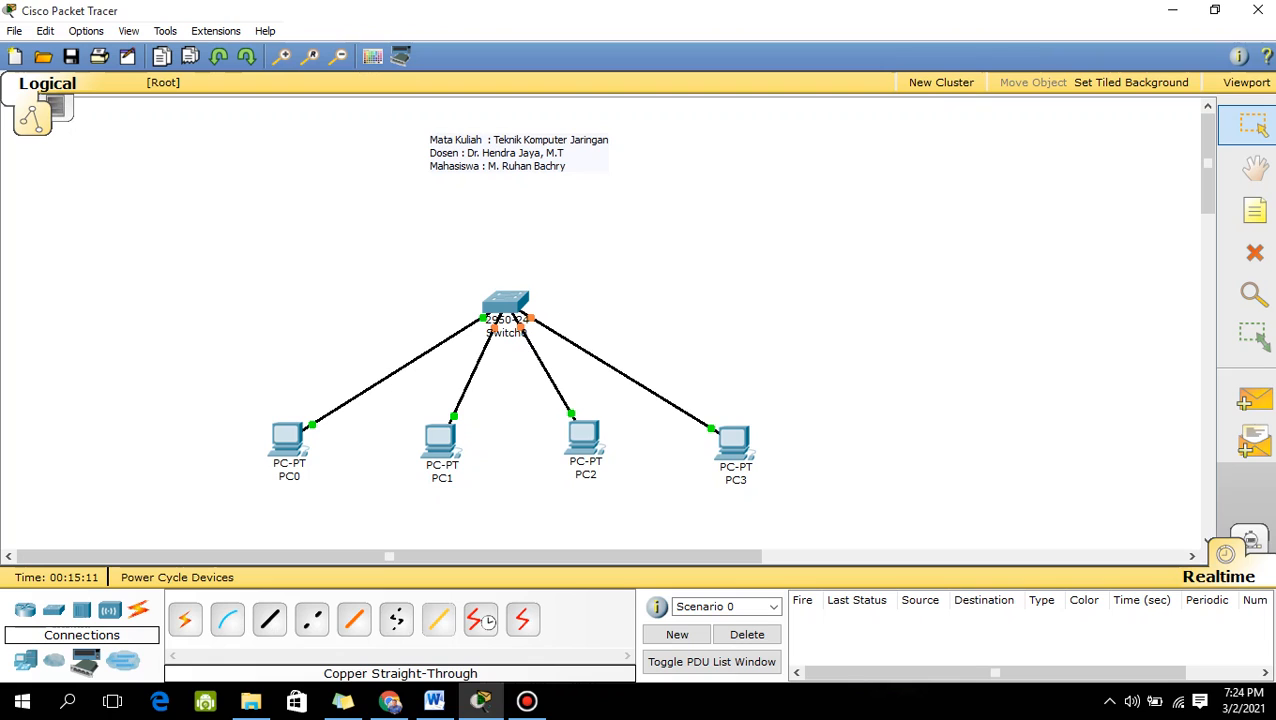
# - Change the display name of PC0 to PC01 in its configuration, then close the device window
pyautogui.moveTo(286, 453)
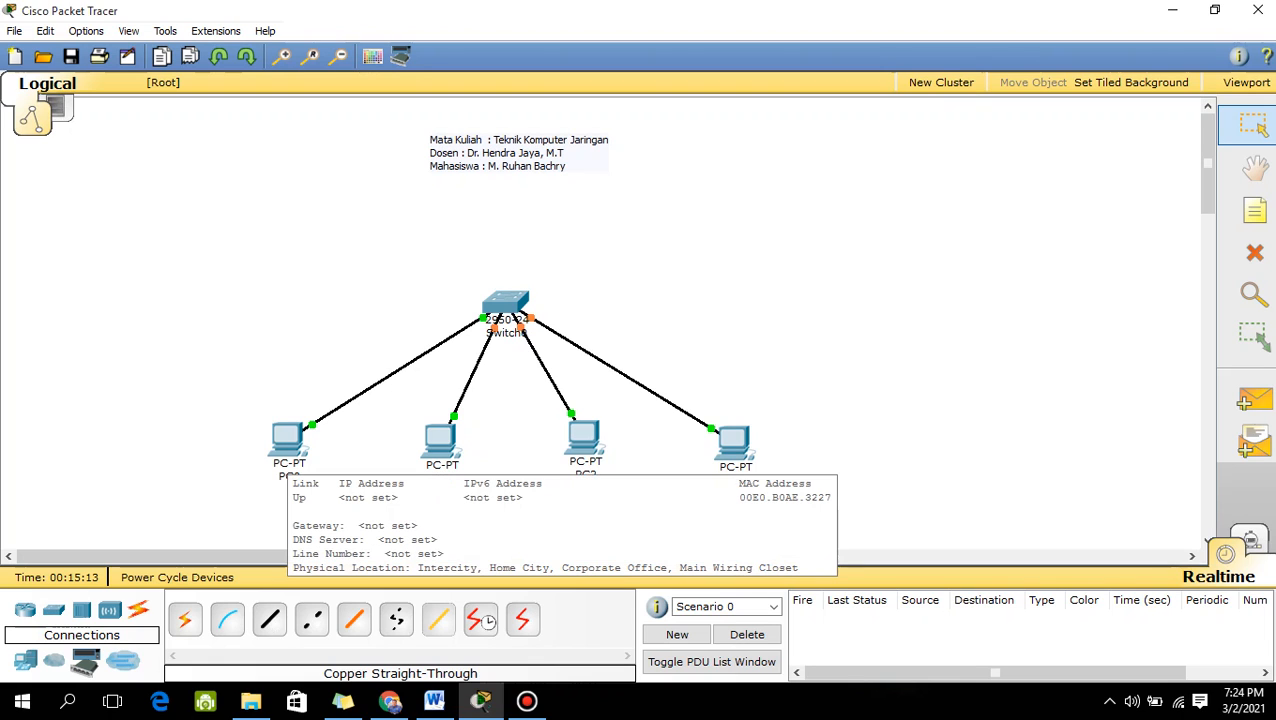
pyautogui.click(286, 440)
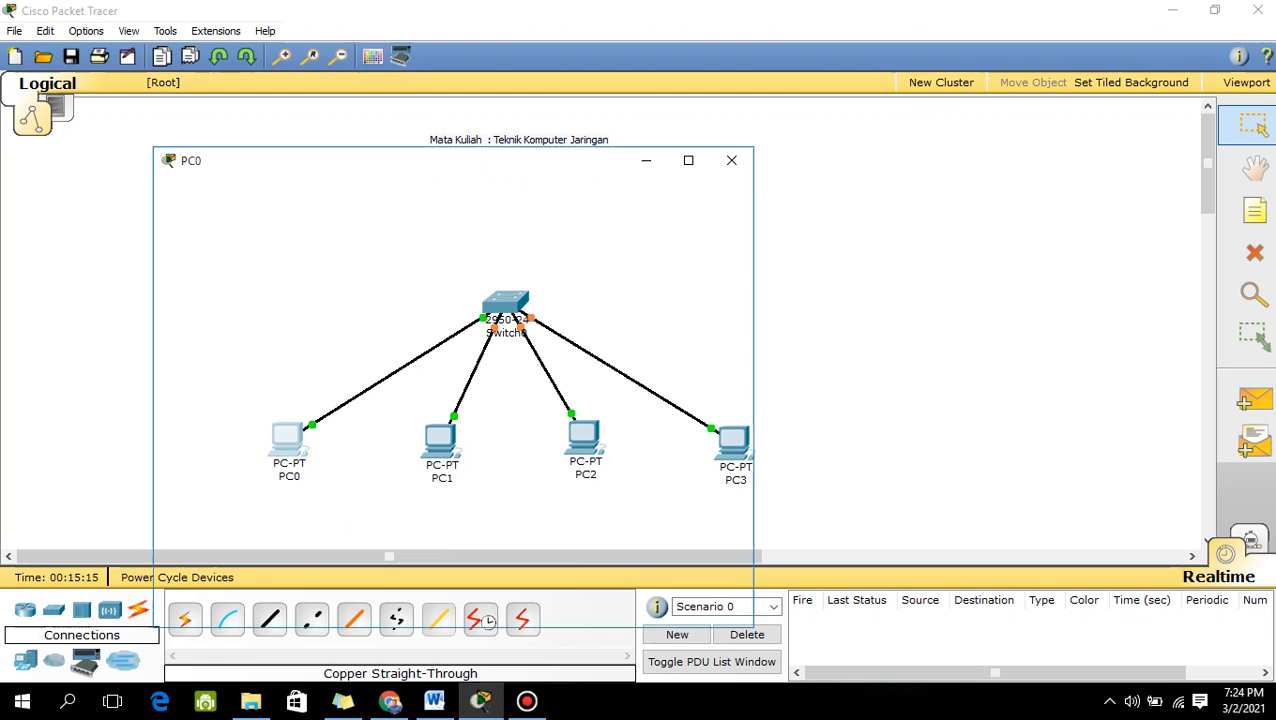
pyautogui.click(256, 188)
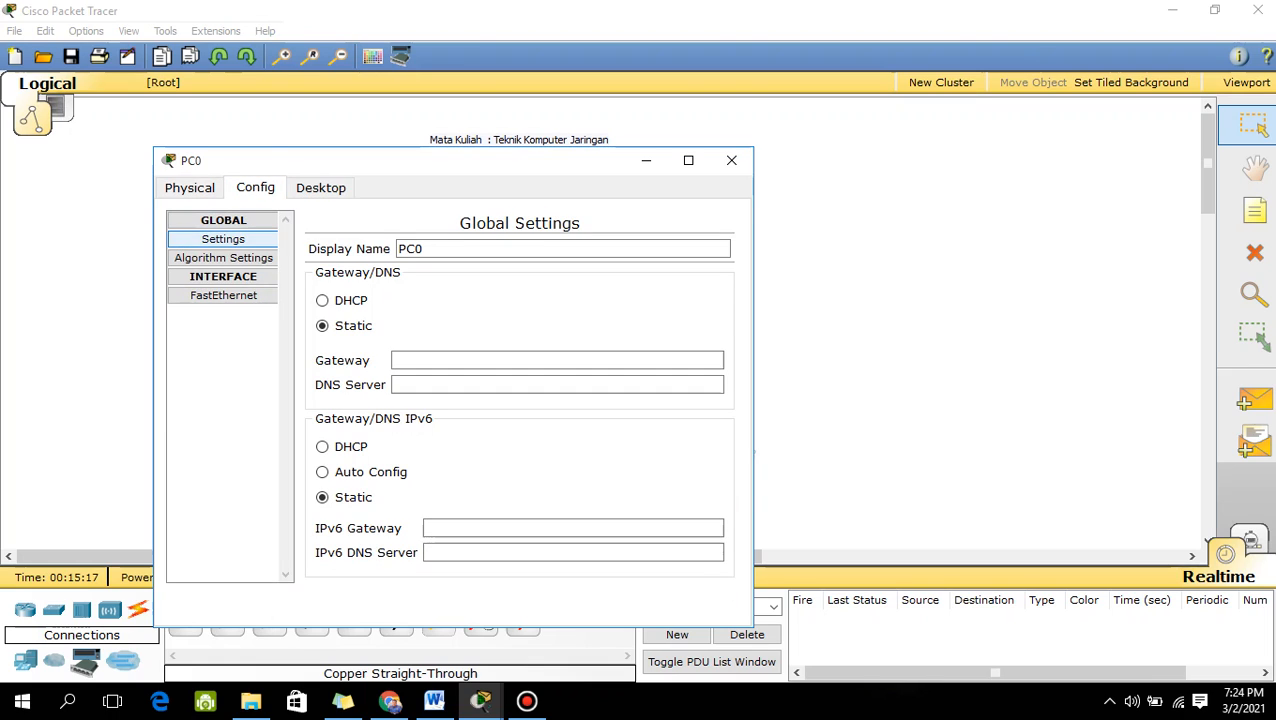
pyautogui.moveTo(430, 249); pyautogui.dragTo(396, 249)
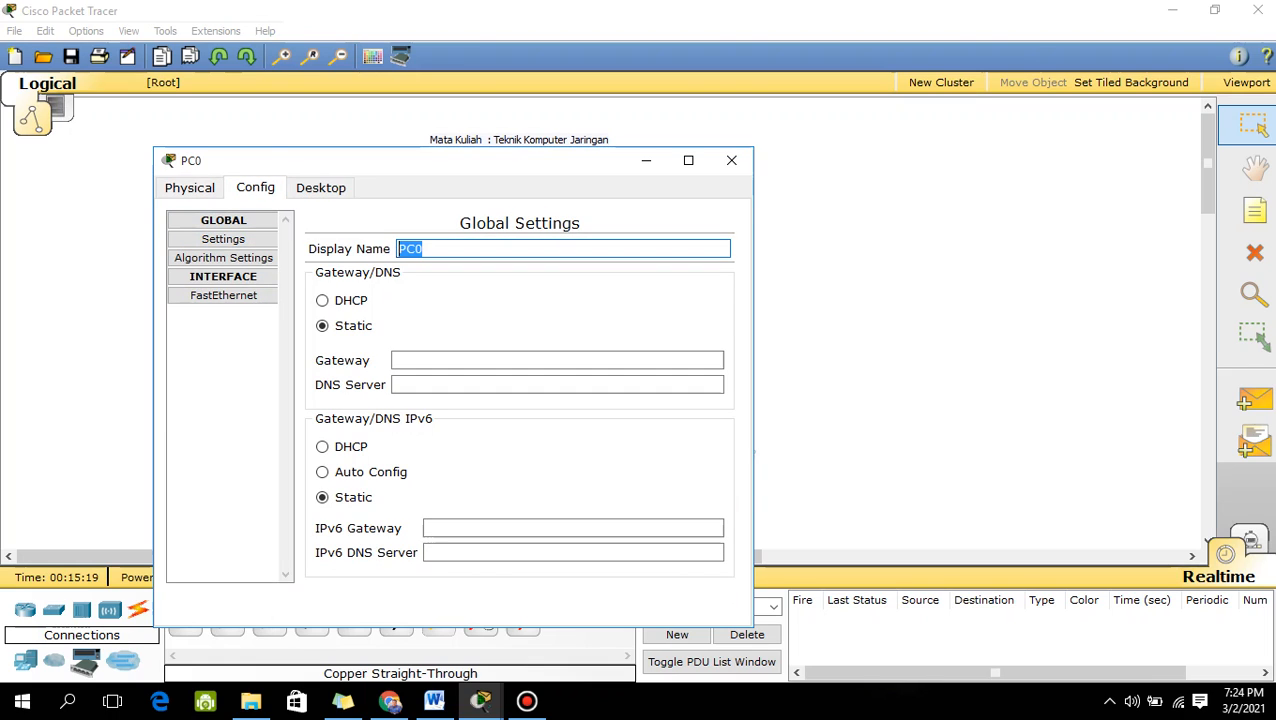
pyautogui.write('p')
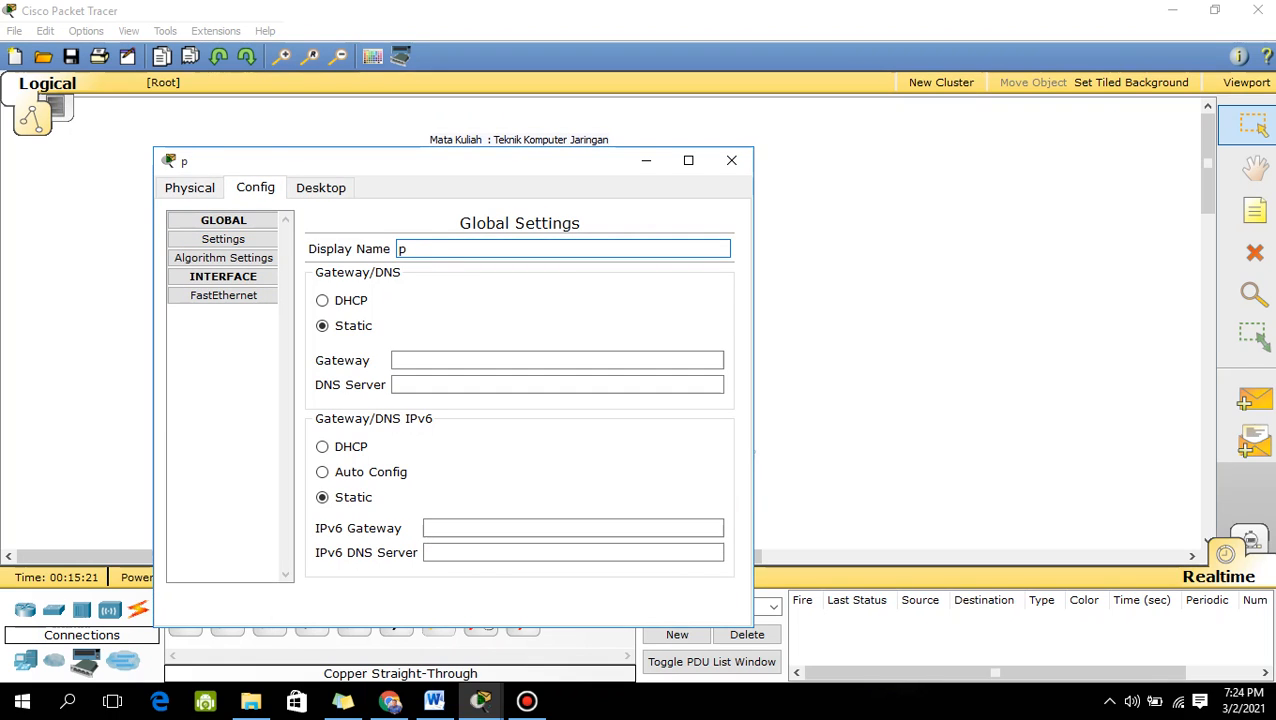
pyautogui.press('BackSpace')
pyautogui.write('PC 01')
pyautogui.click(731, 160)
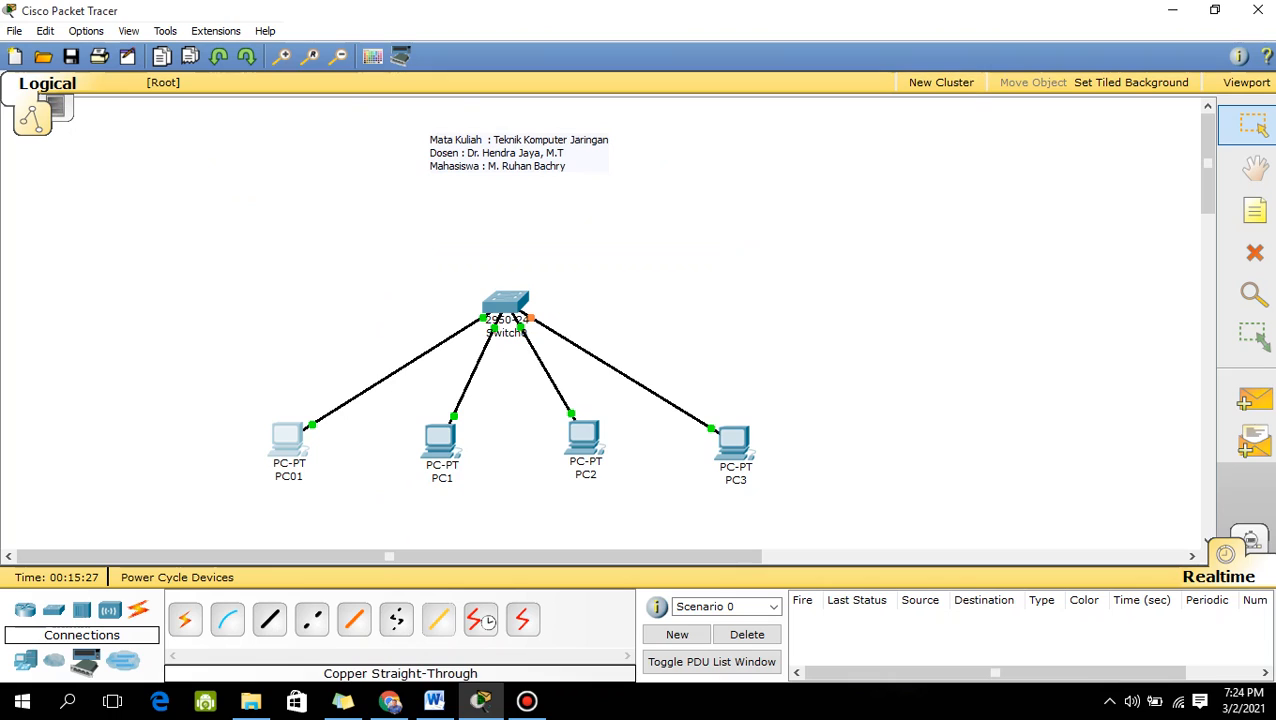
# - Change the display name of PC1 to PC02 in its configuration and close the device window
pyautogui.click(441, 440)
pyautogui.click(133, 66)
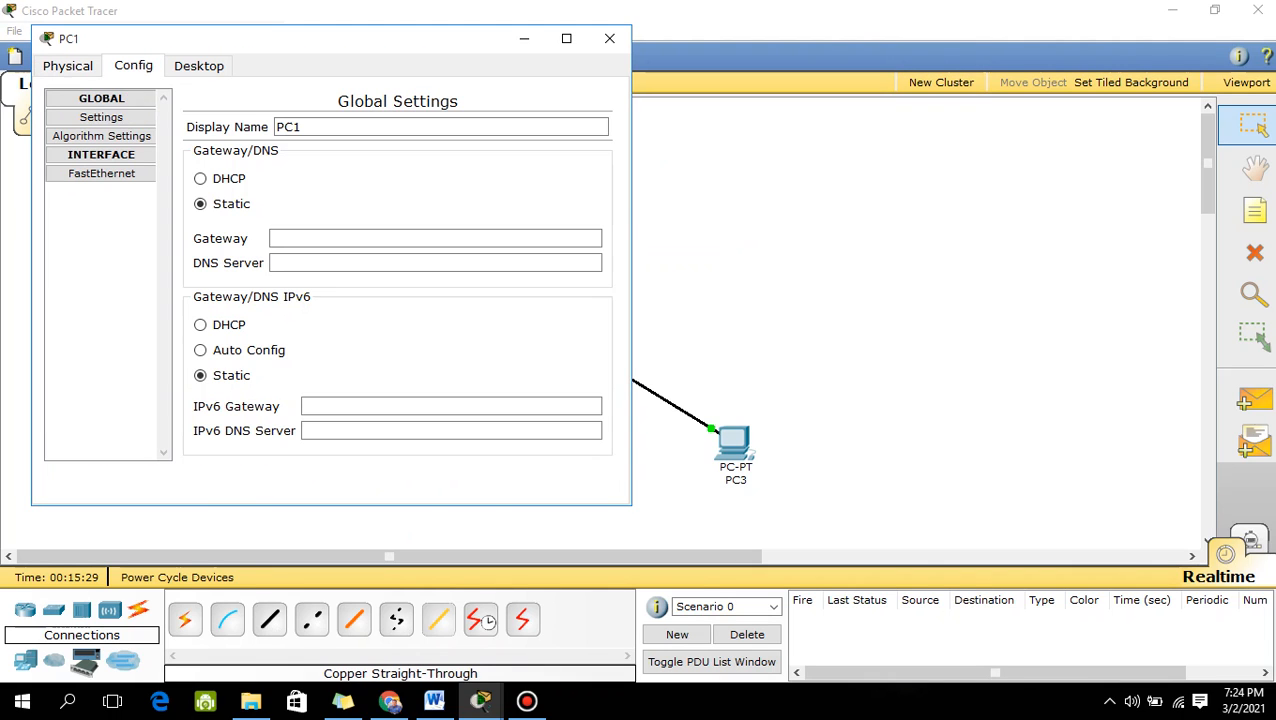
pyautogui.click(301, 127)
pyautogui.press('BackSpace')
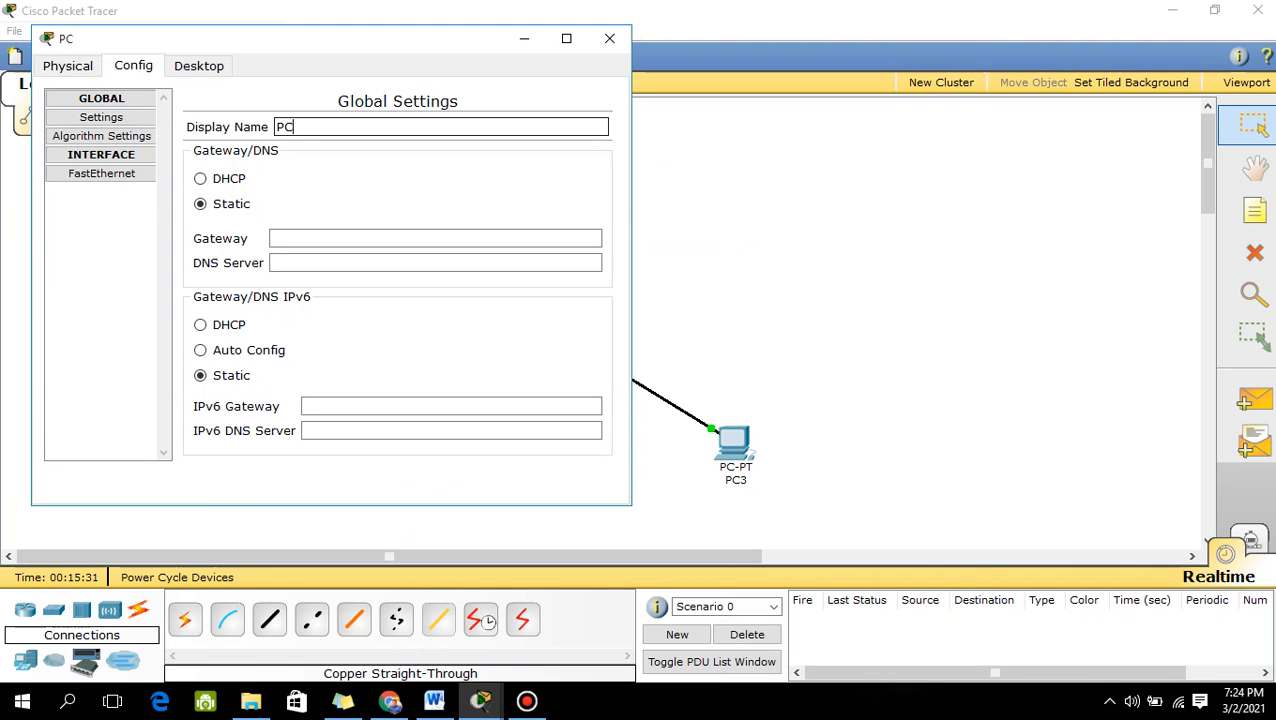
pyautogui.write('02')
pyautogui.click(609, 38)
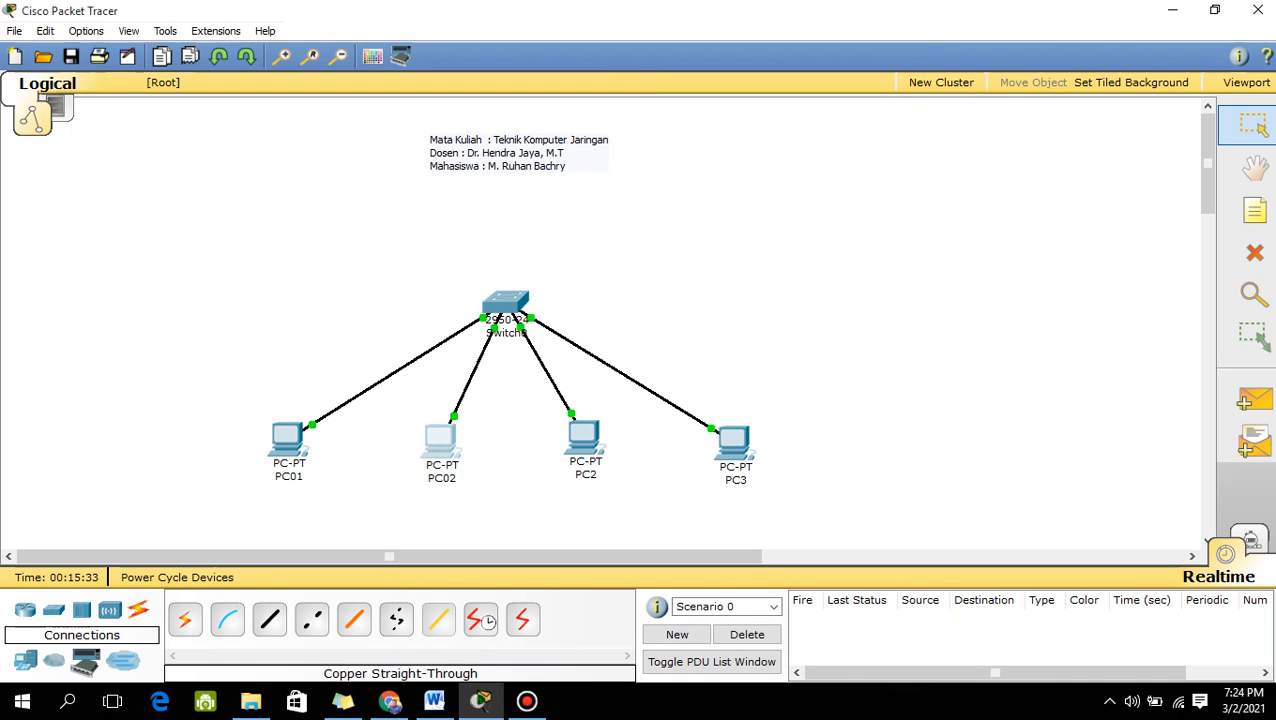
# - Change the display name of PC2 to PC03 in its configuration and close the device window
pyautogui.click(585, 440)
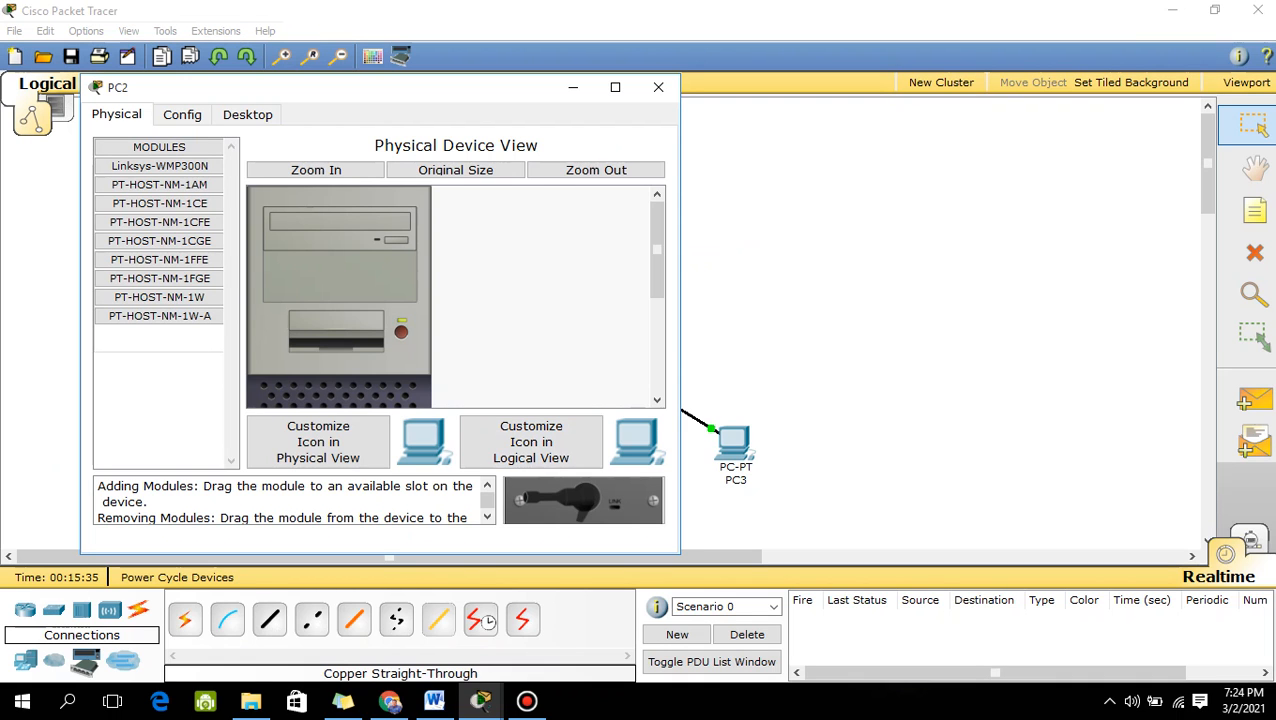
pyautogui.click(182, 114)
pyautogui.click(372, 176)
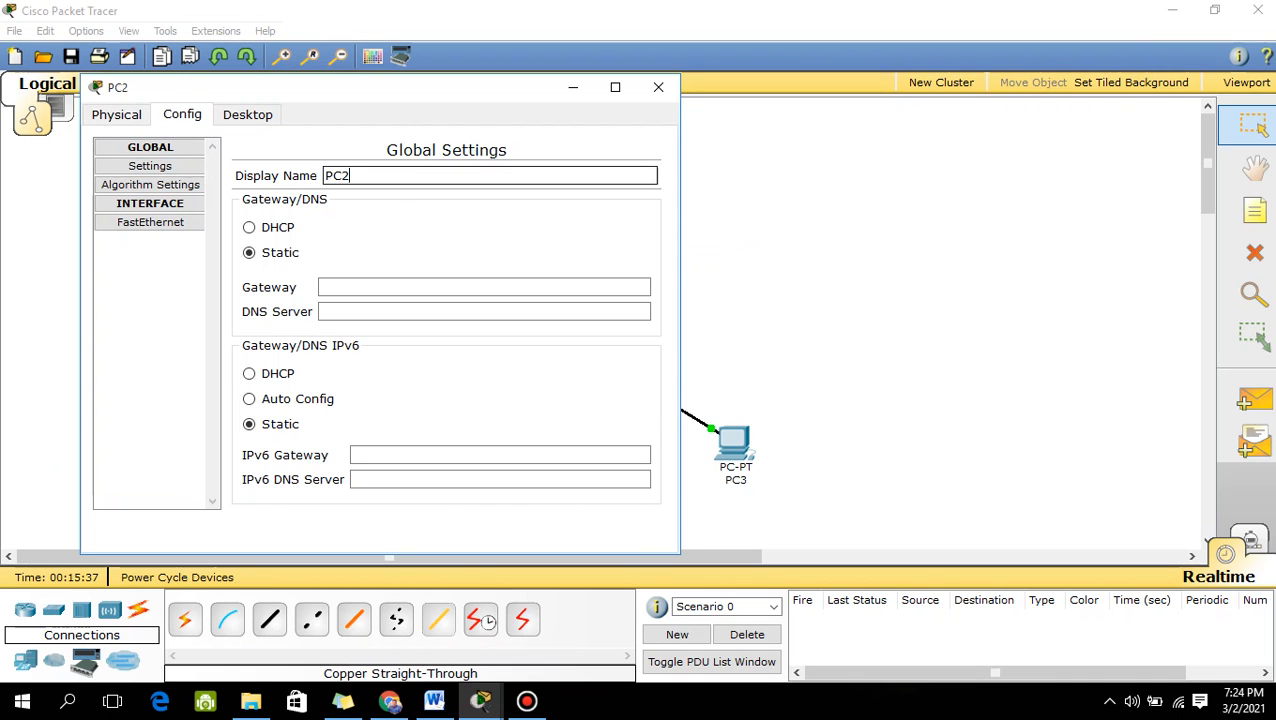
pyautogui.press('BackSpace')
pyautogui.write('03')
pyautogui.click(658, 87)
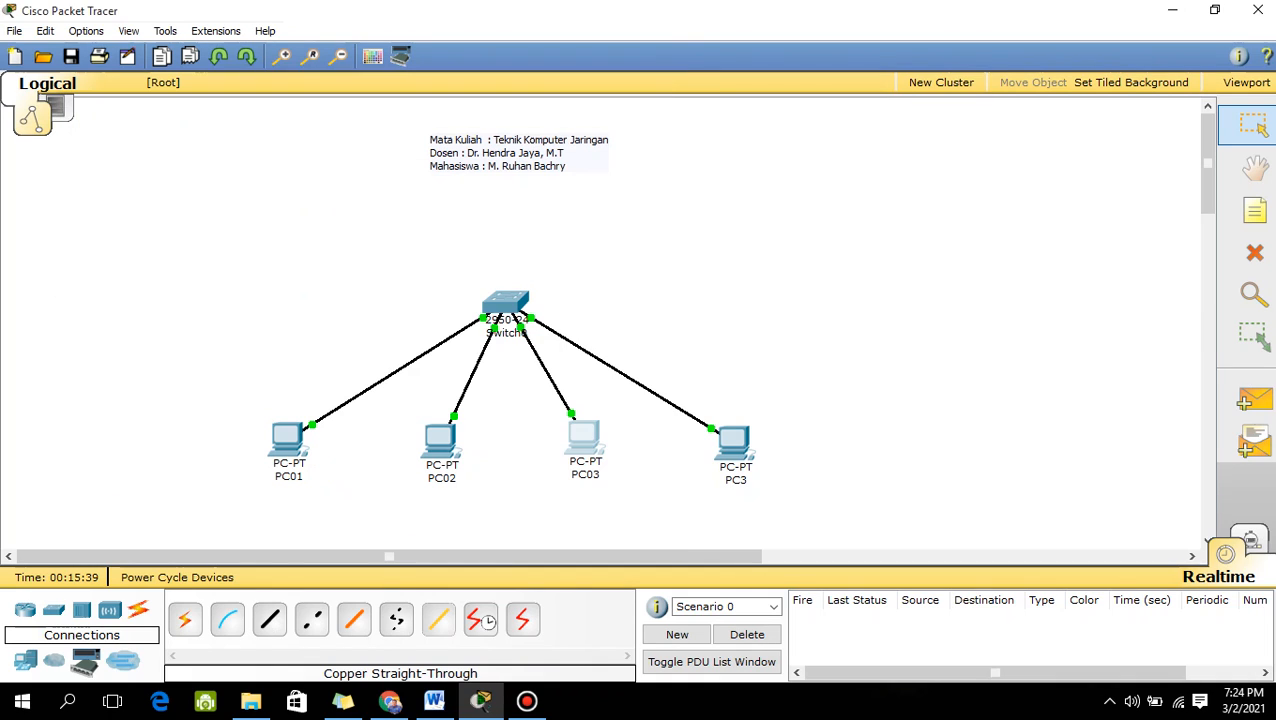
# - Rename PC3 as PC04 by editing its label directly in the workspace
pyautogui.click(736, 480)
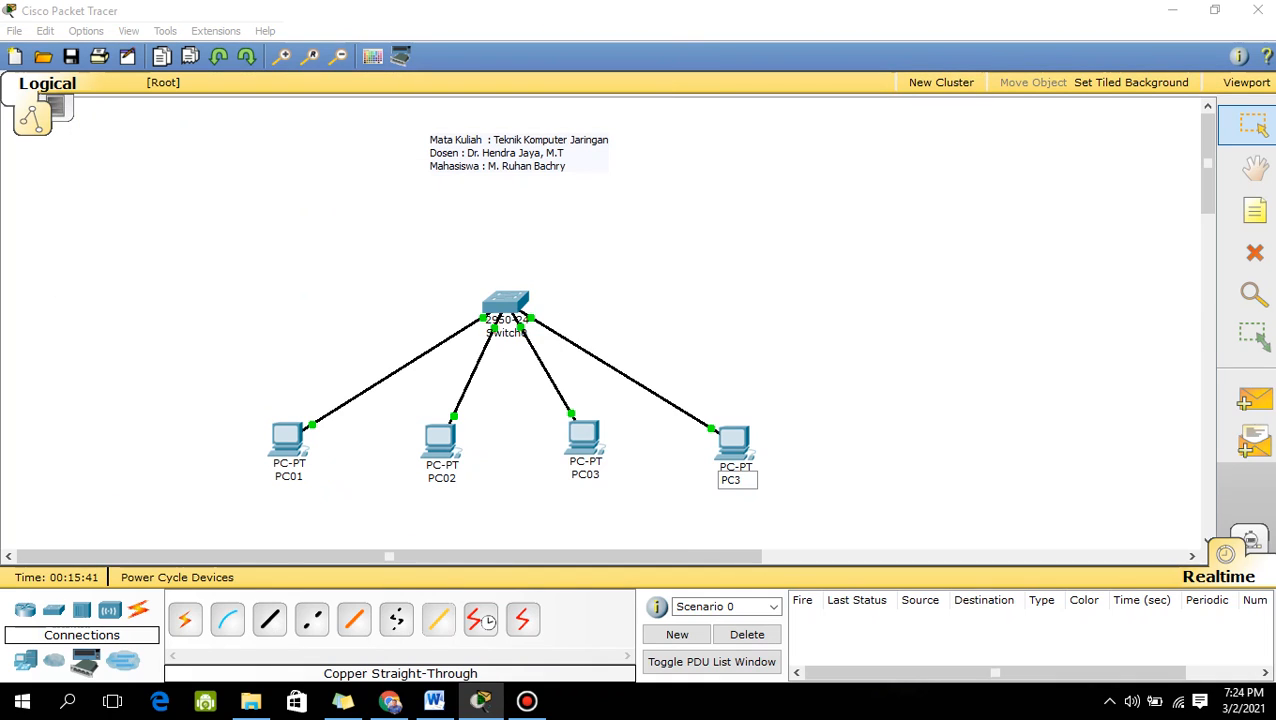
pyautogui.press('BackSpace')
pyautogui.write('04')
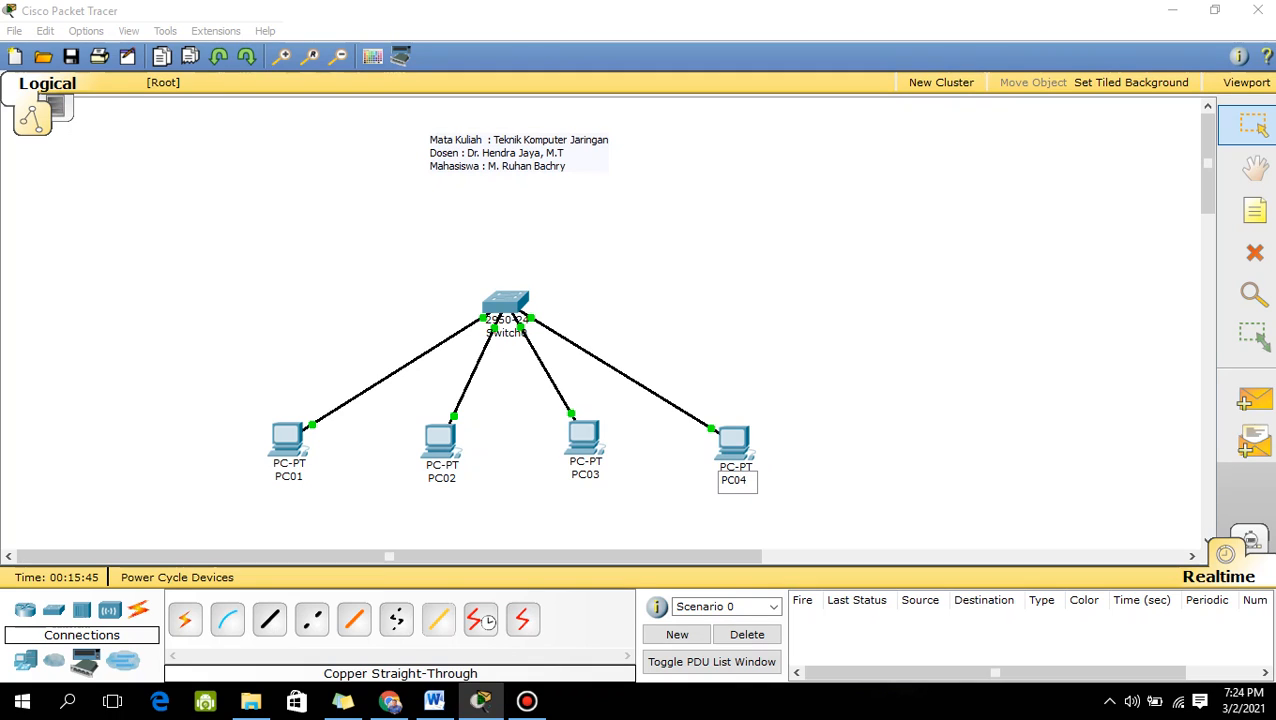
pyautogui.press('Return')
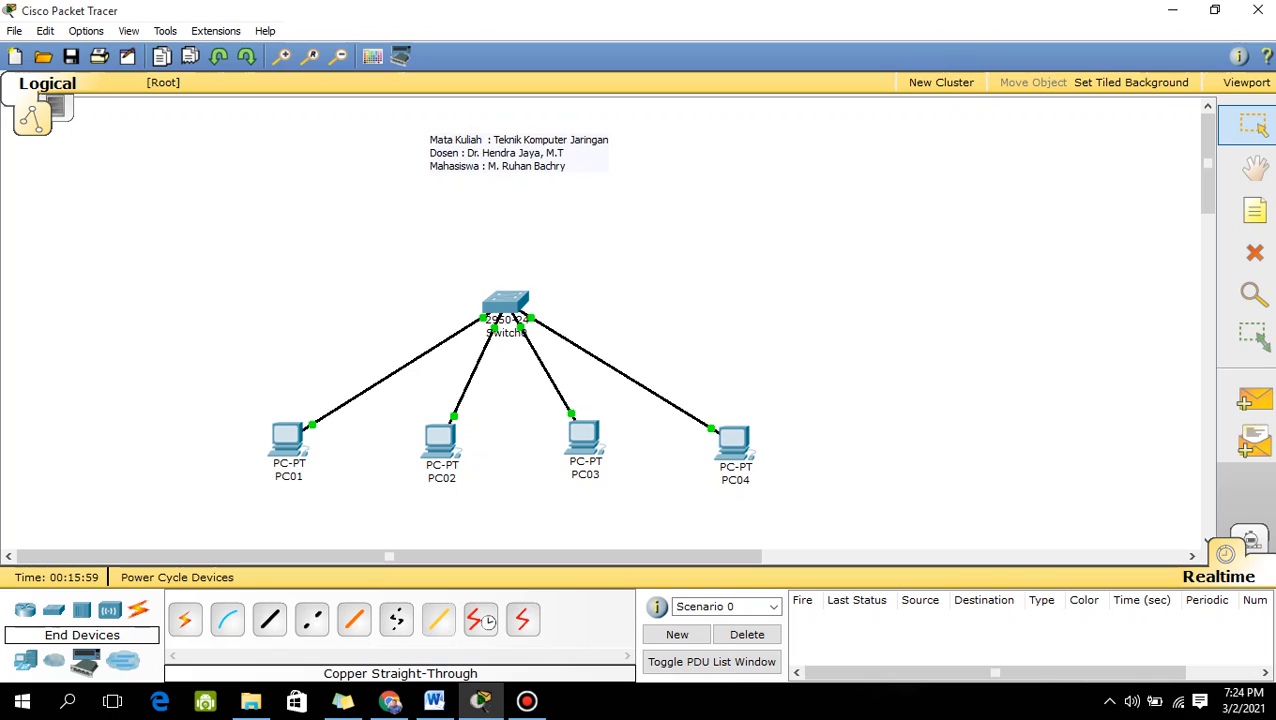
# - Add a generic Server-PT to the workspace, placed above and to the right of Switch0
pyautogui.click(25, 660)
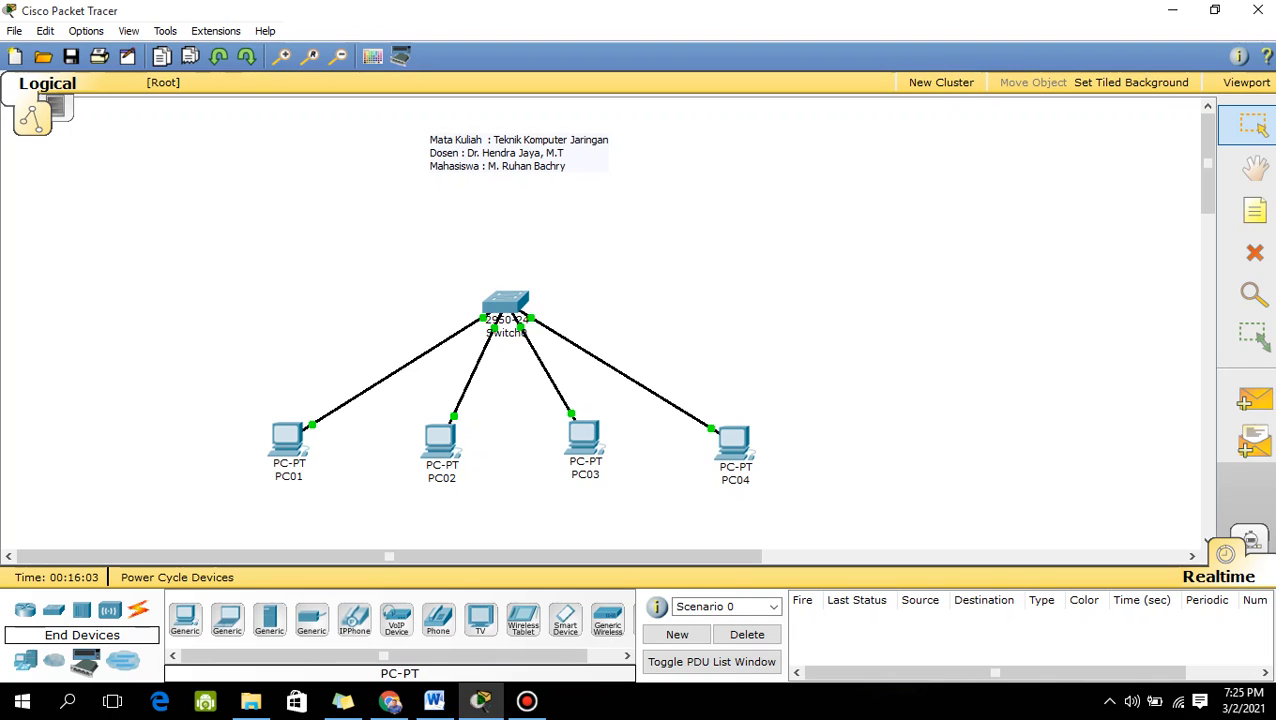
pyautogui.click(269, 619)
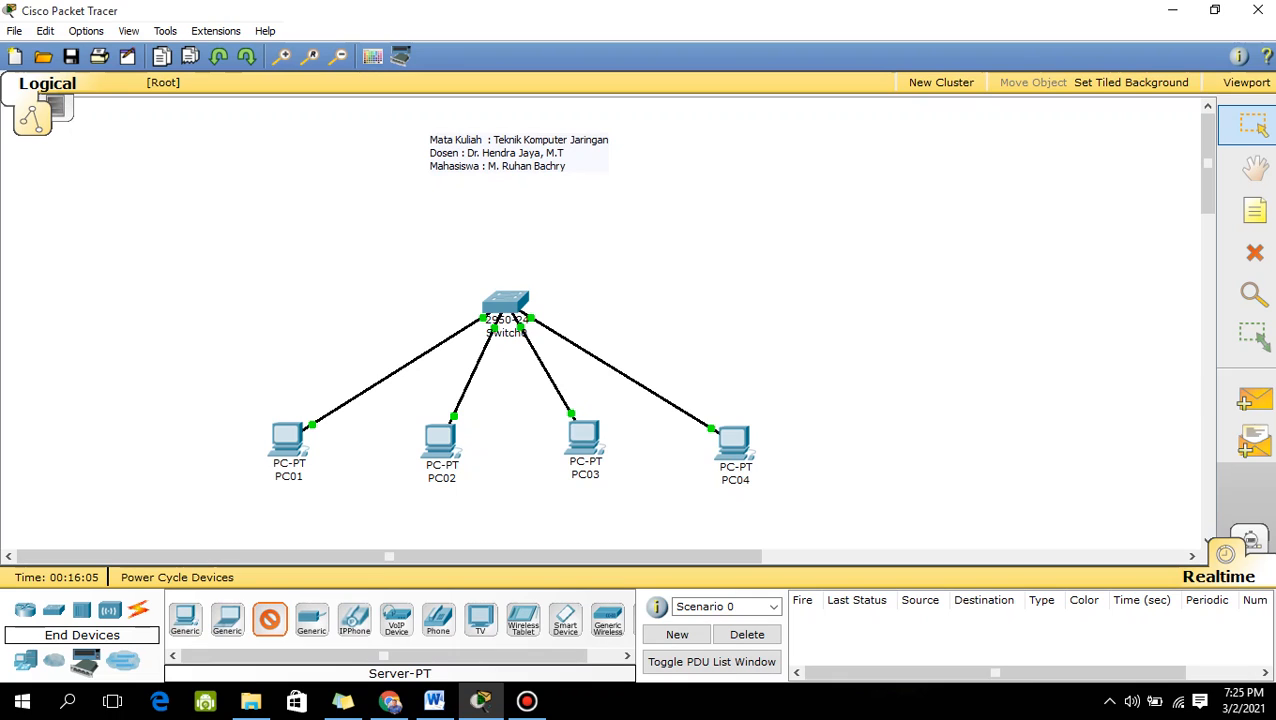
pyautogui.click(667, 214)
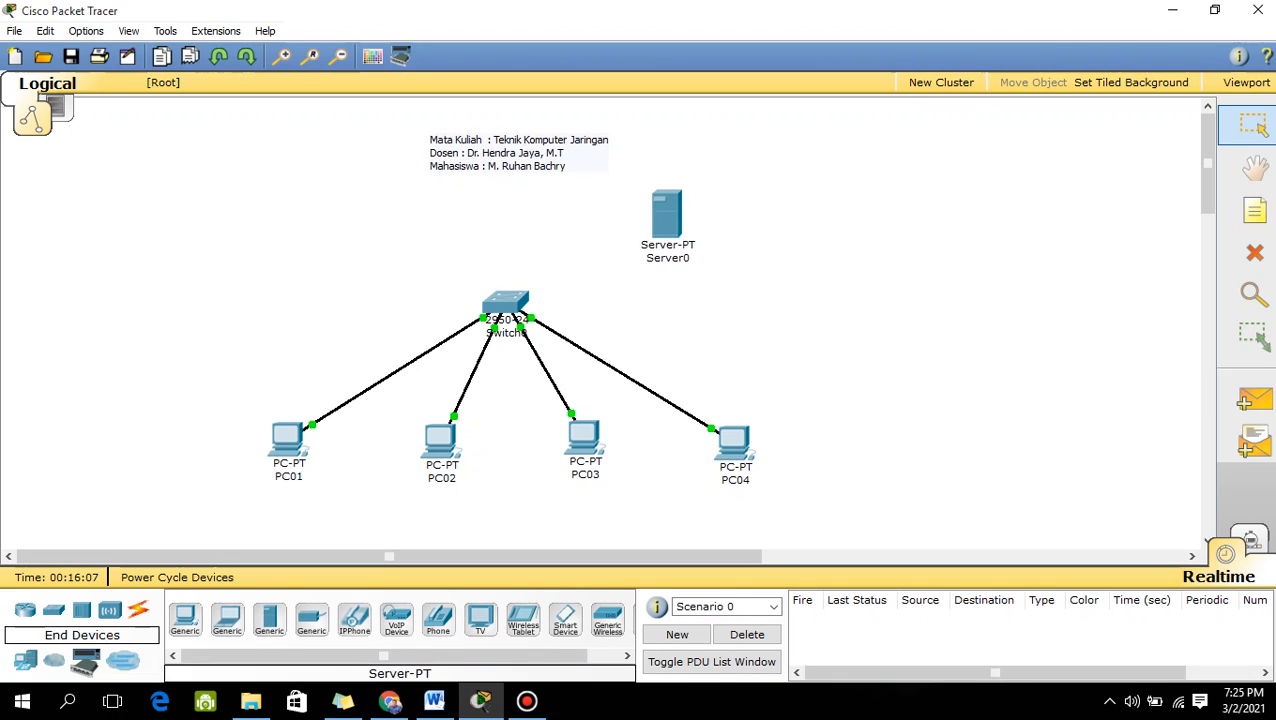
pyautogui.moveTo(667, 214); pyautogui.dragTo(656, 197)
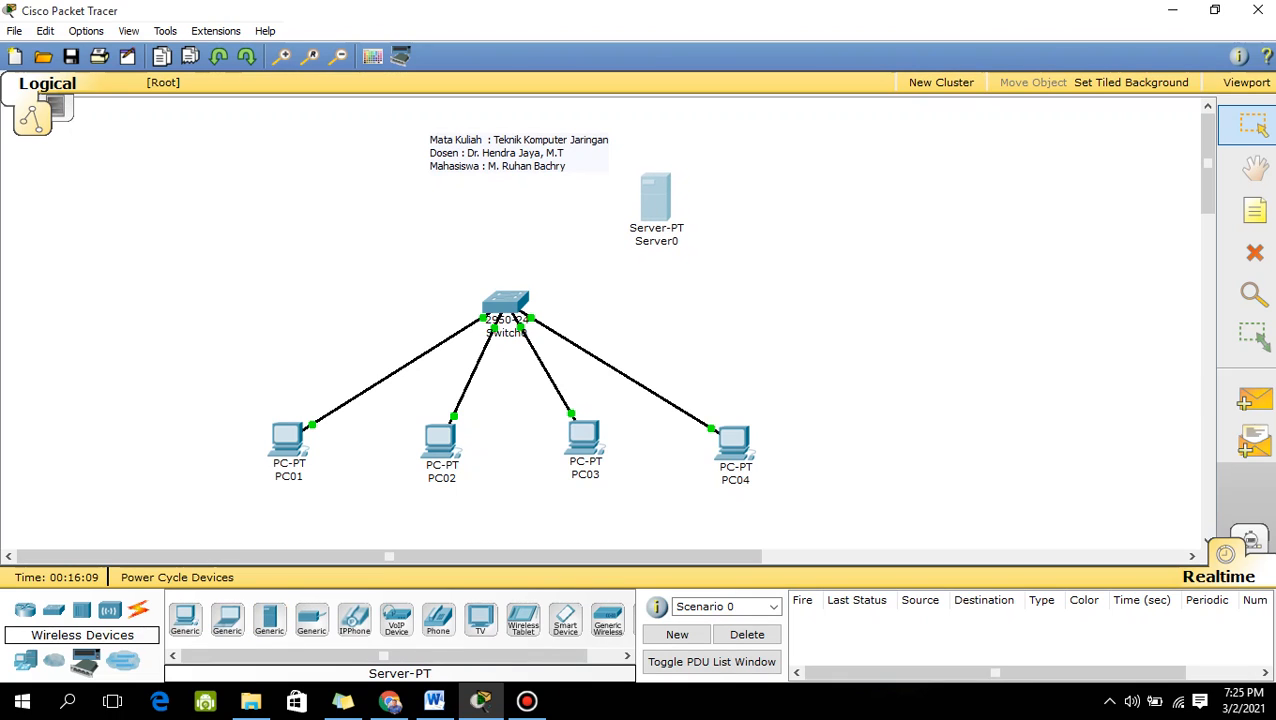
# - Connect FastEthernet0/5 on Switch0 to Server0's FastEthernet port with a copper straight-through cable
pyautogui.click(138, 609)
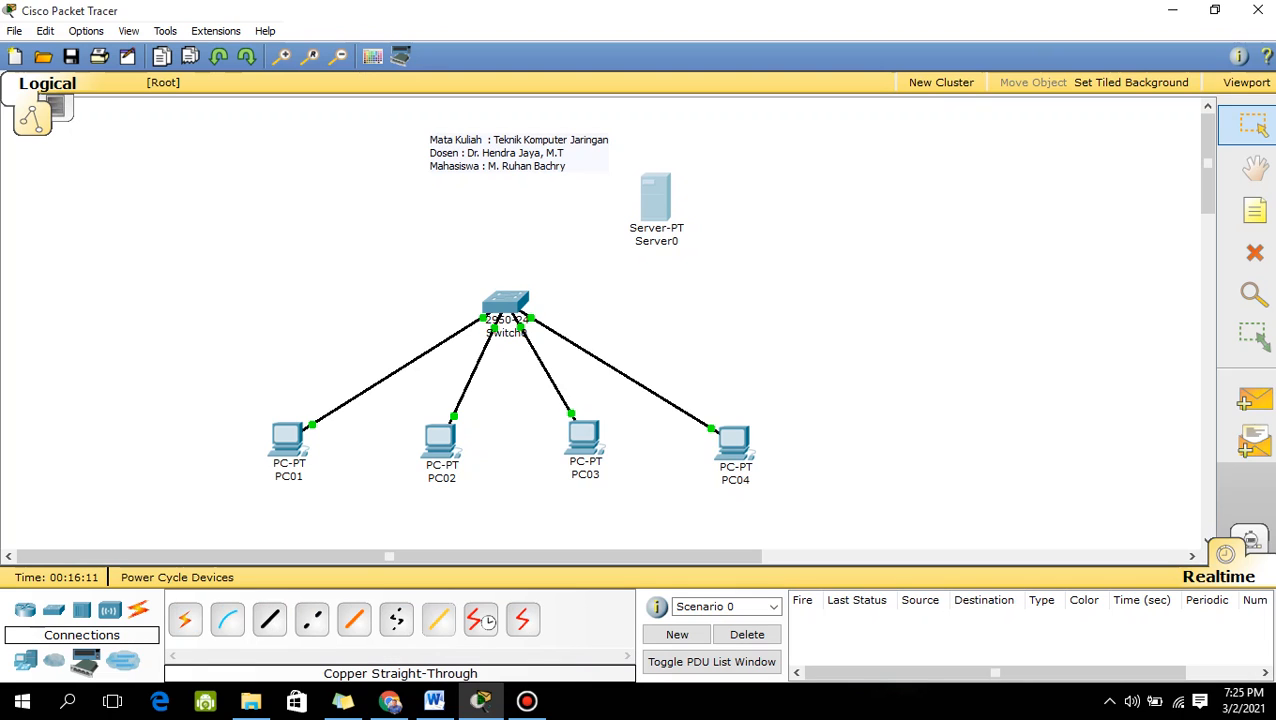
pyautogui.click(269, 619)
pyautogui.click(500, 300)
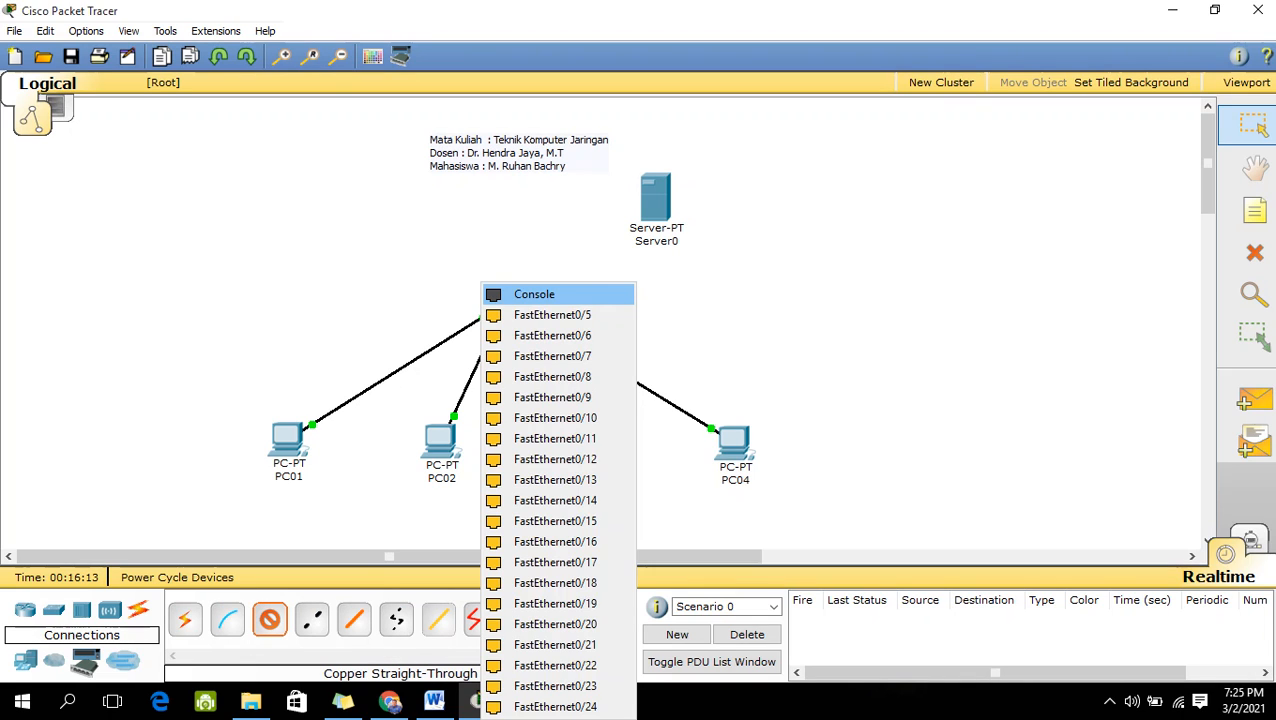
pyautogui.click(555, 313)
pyautogui.click(645, 205)
pyautogui.click(641, 206)
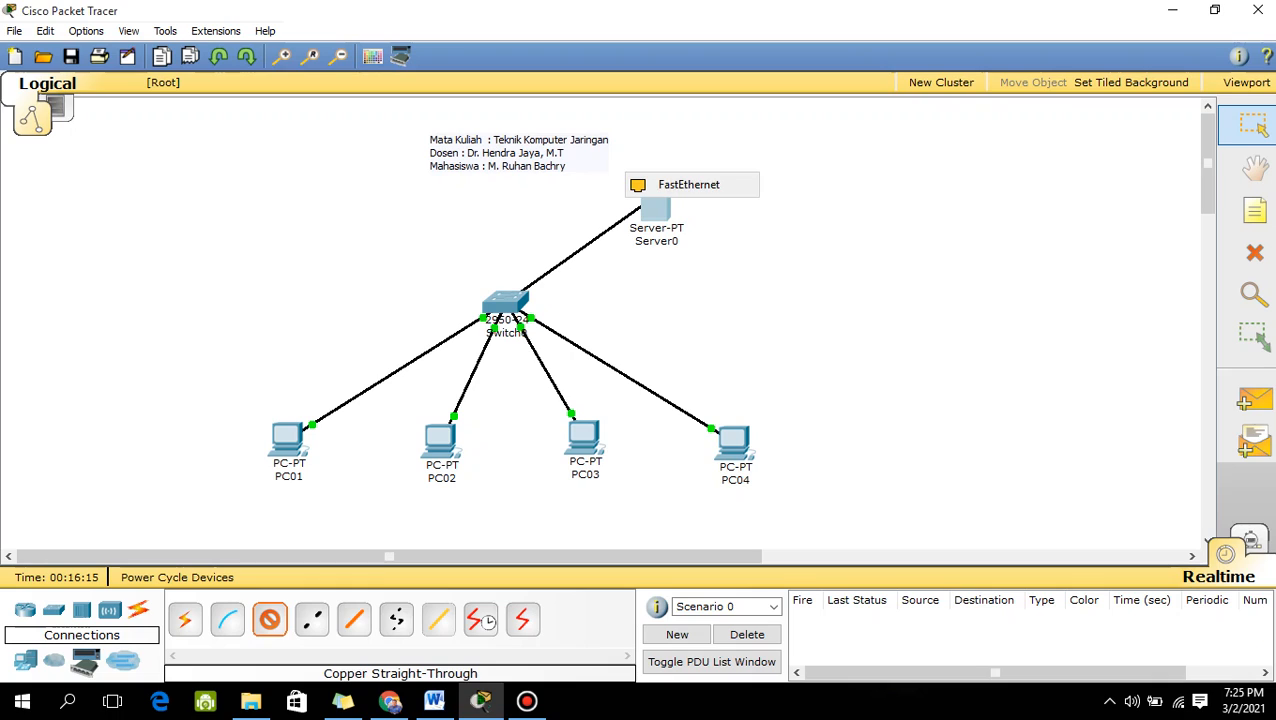
pyautogui.click(689, 184)
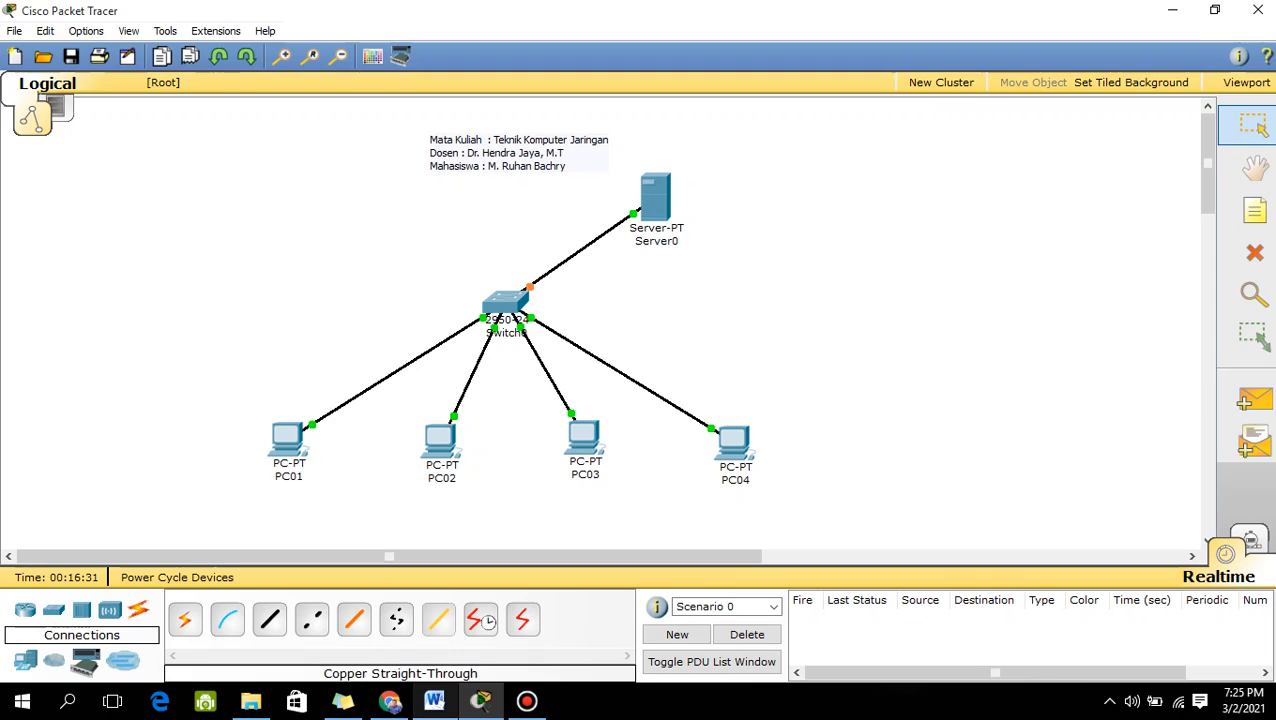
# - Switch to the Word document and examine the IP addresses in the Client Server diagram, Gambar 2
pyautogui.click(434, 701)
pyautogui.moveTo(1268, 190); pyautogui.dragTo(1268, 229)
pyautogui.moveTo(1271, 274); pyautogui.dragTo(1271, 340)
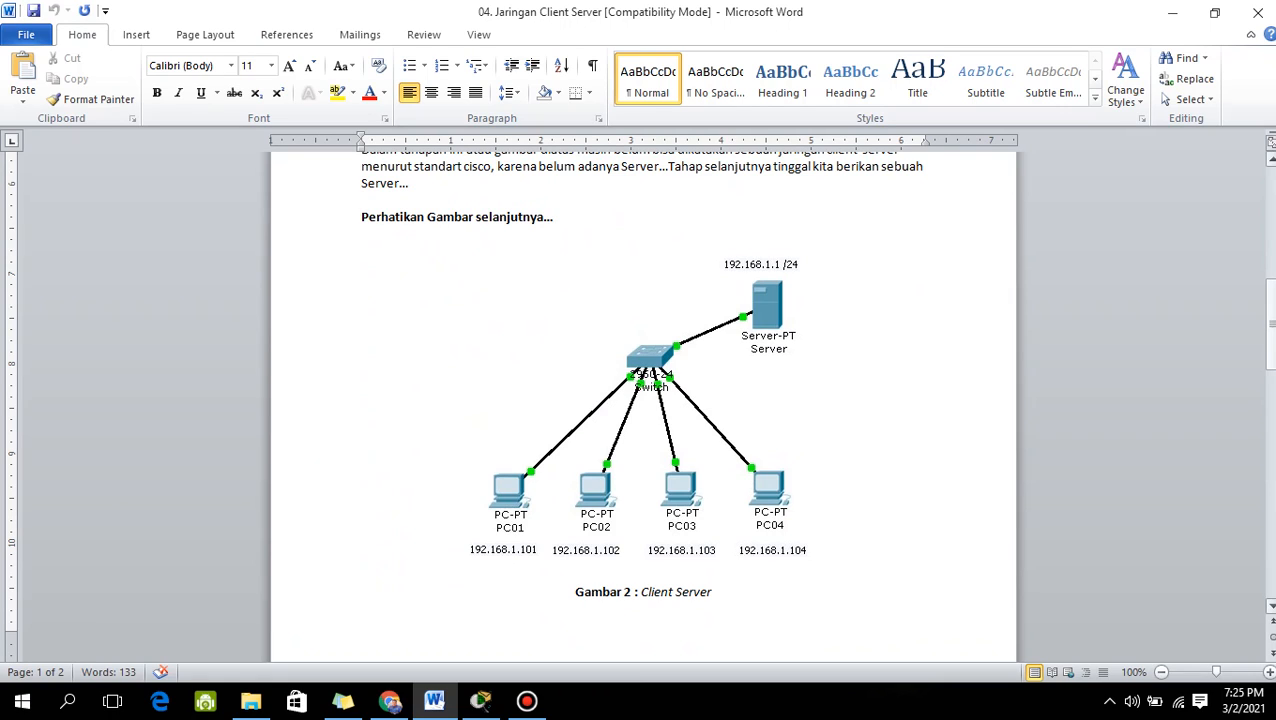
pyautogui.moveTo(1271, 330)
pyautogui.mouseDown()
pyautogui.moveTo(1271, 440)
pyautogui.moveTo(1271, 330)
pyautogui.mouseUp()
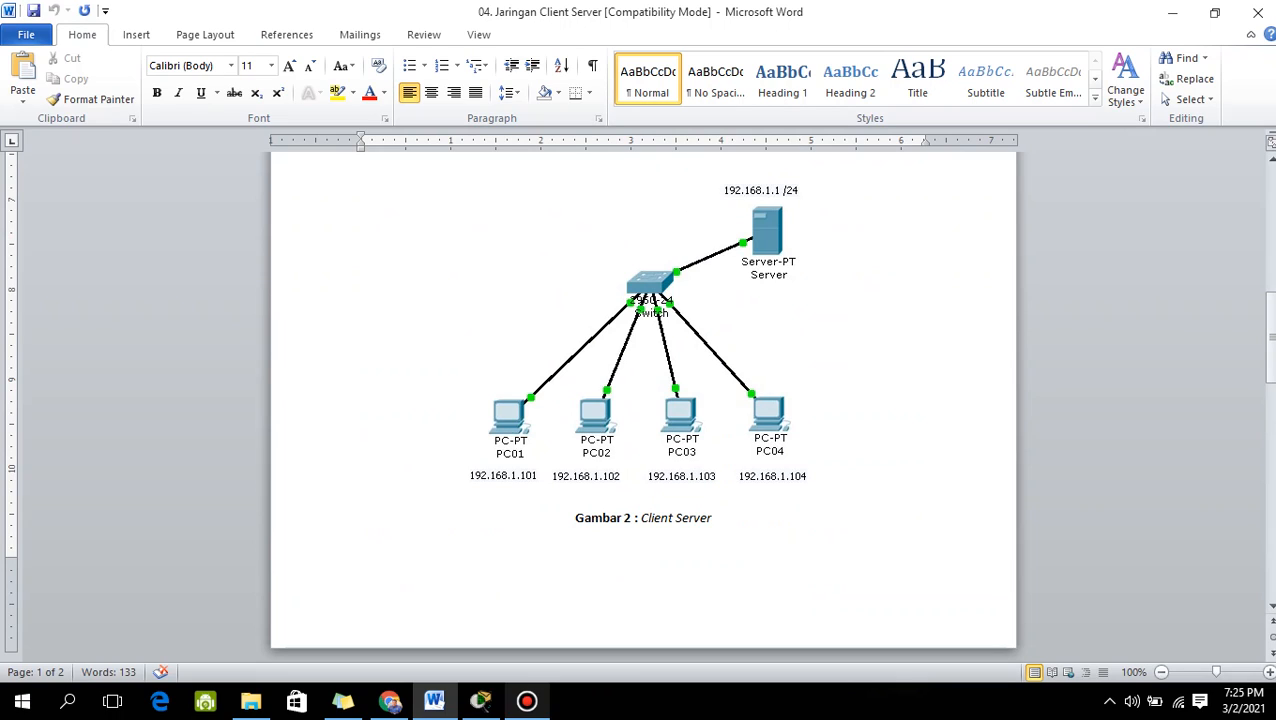
# - Switch back to Cisco Packet Tracer and set Server0's IP address to 192.168.1.1 in its IP configuration
pyautogui.click(480, 701)
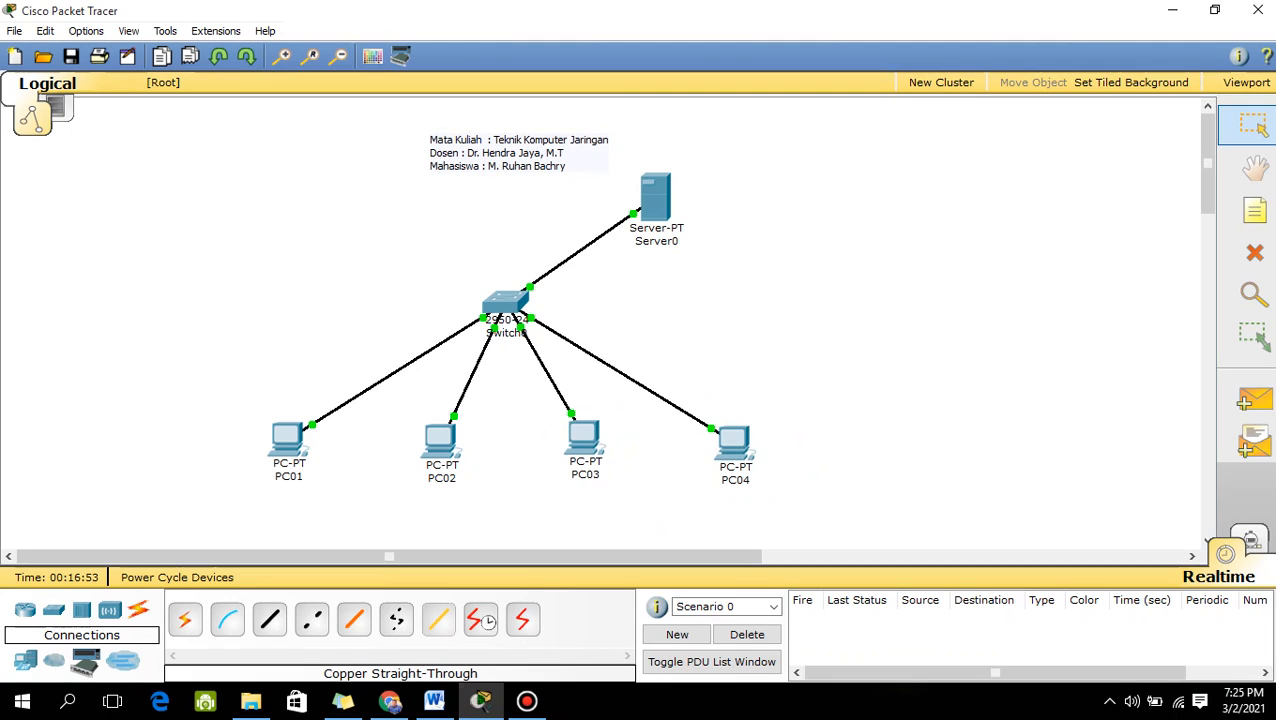
pyautogui.doubleClick(655, 195)
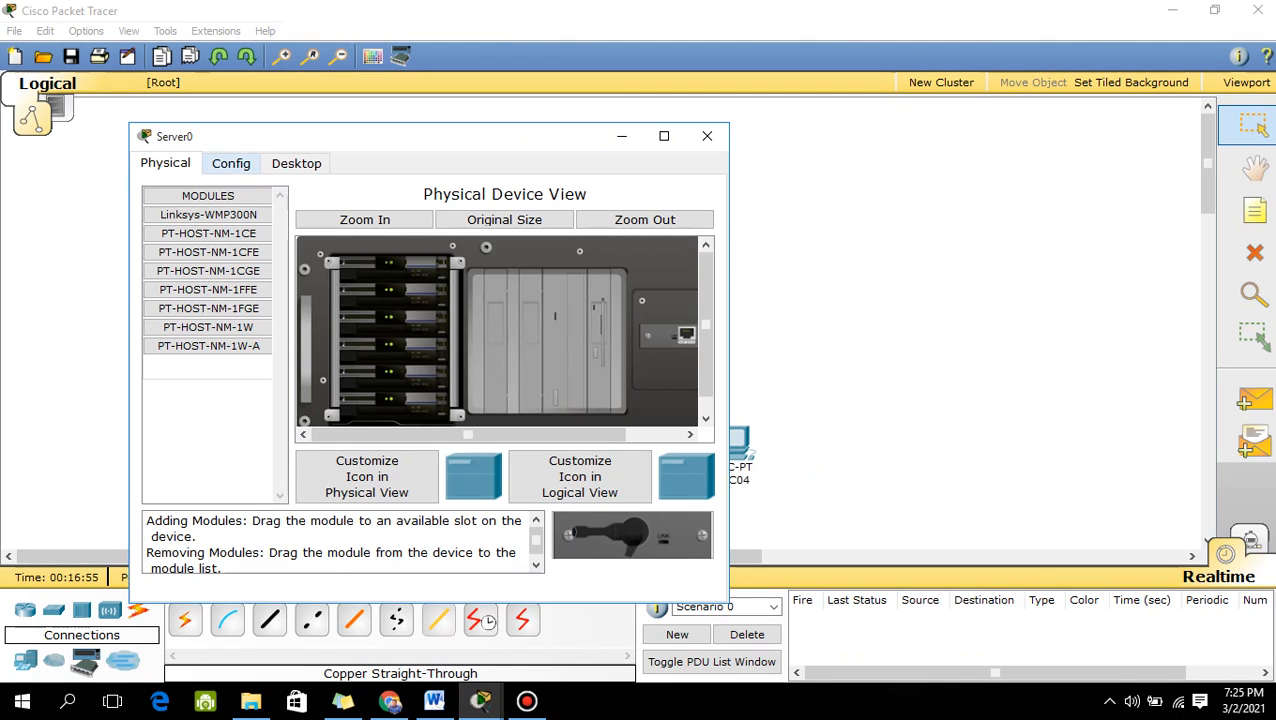
pyautogui.click(231, 163)
pyautogui.click(296, 163)
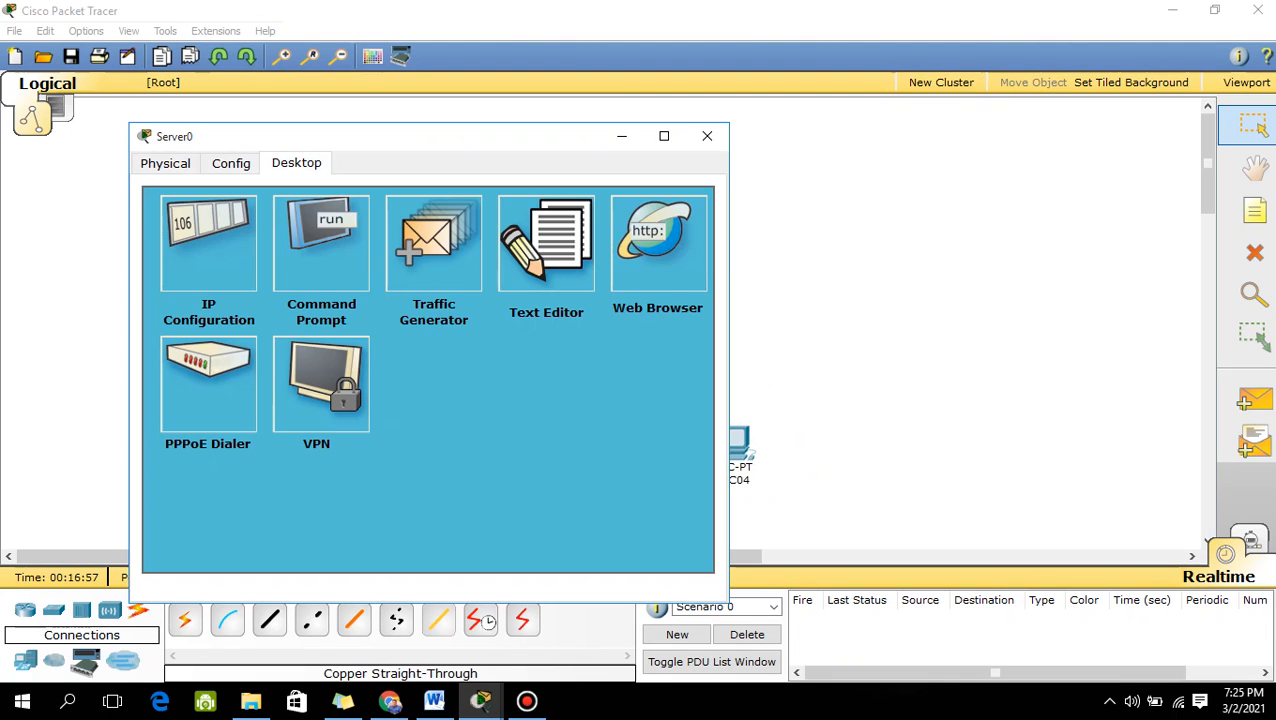
pyautogui.click(208, 245)
pyautogui.click(444, 314)
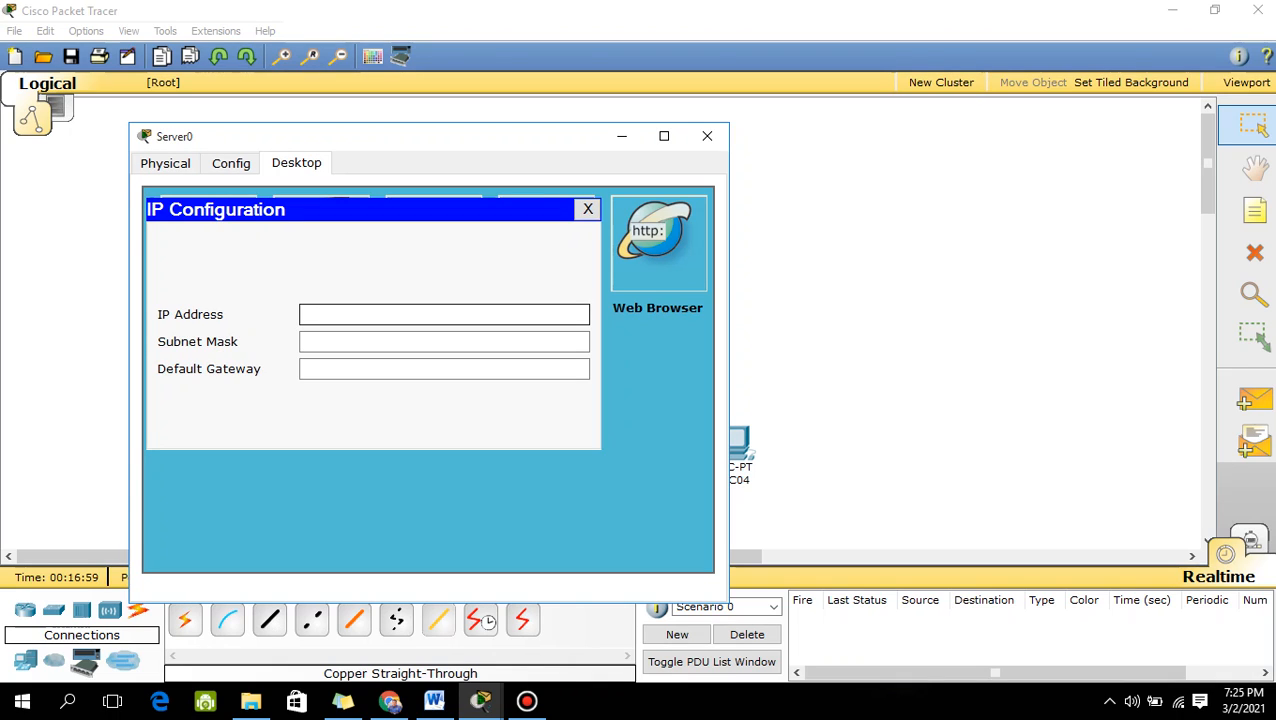
pyautogui.write('192.168.1.1')
pyautogui.press('Tab')
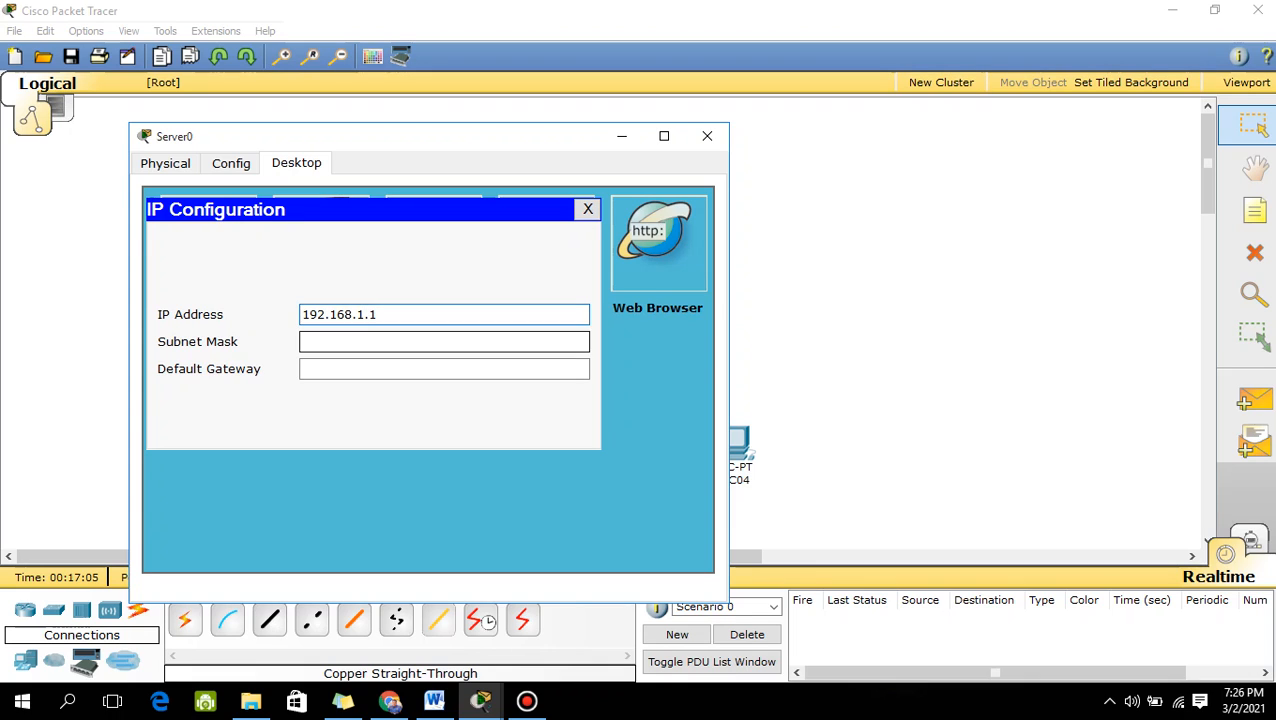
pyautogui.hotkey('shift', 'Tab')
pyautogui.hotkey('shift', 'Left')
pyautogui.hotkey('shift', 'Left')
pyautogui.hotkey('shift', 'Left')
pyautogui.hotkey('shift', 'Left')
pyautogui.hotkey('shift', 'Left')
pyautogui.hotkey('shift', 'Left')
pyautogui.hotkey('shift', 'Left')
pyautogui.hotkey('shift', 'Left')
pyautogui.hotkey('shift', 'Left')
pyautogui.hotkey('shift', 'Left')
pyautogui.hotkey('shift', 'Left')
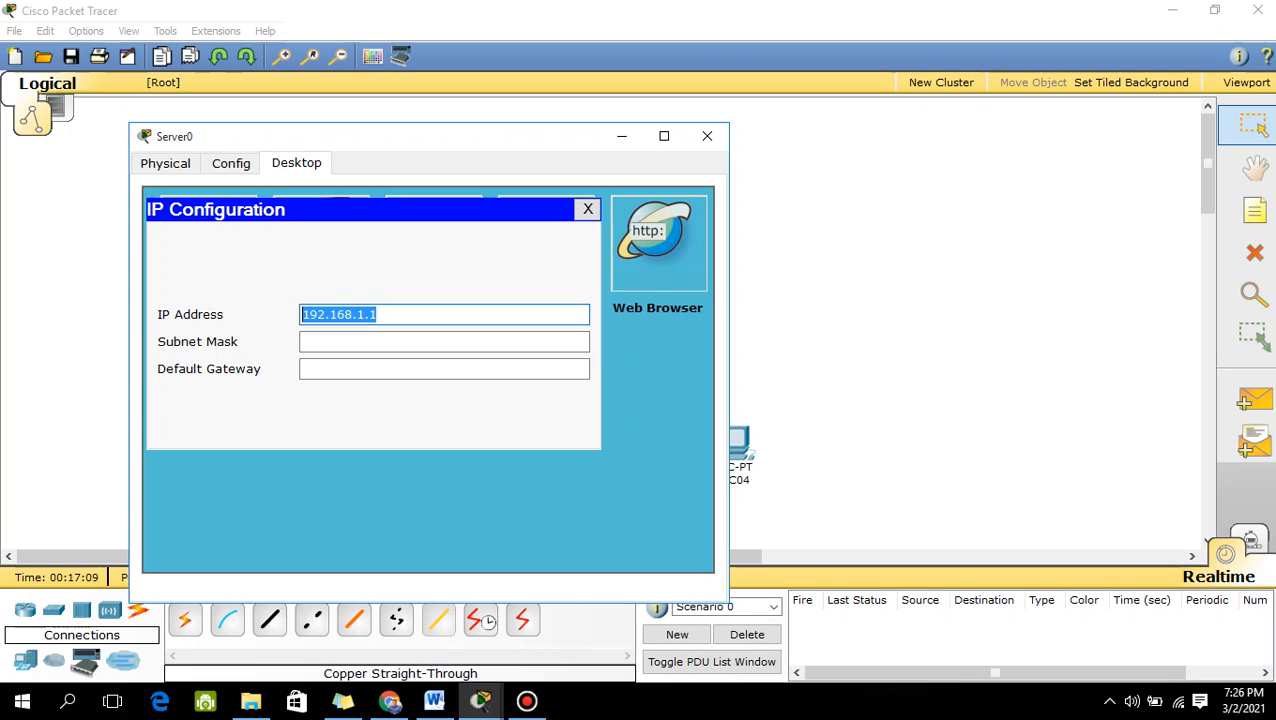
pyautogui.press('Right')
# - Fill in the default subnet mask 255.255.255.0 for Server0 and close its IP configuration and device window
pyautogui.press('Tab')
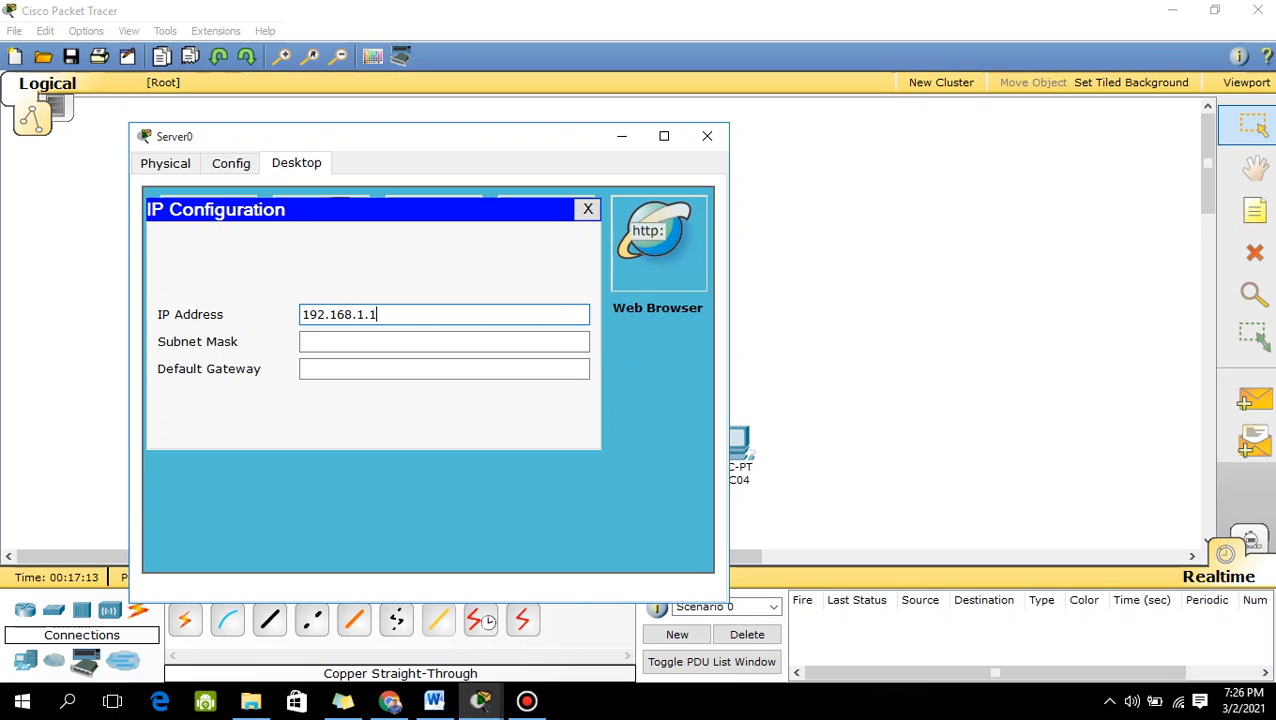
pyautogui.press('Tab')
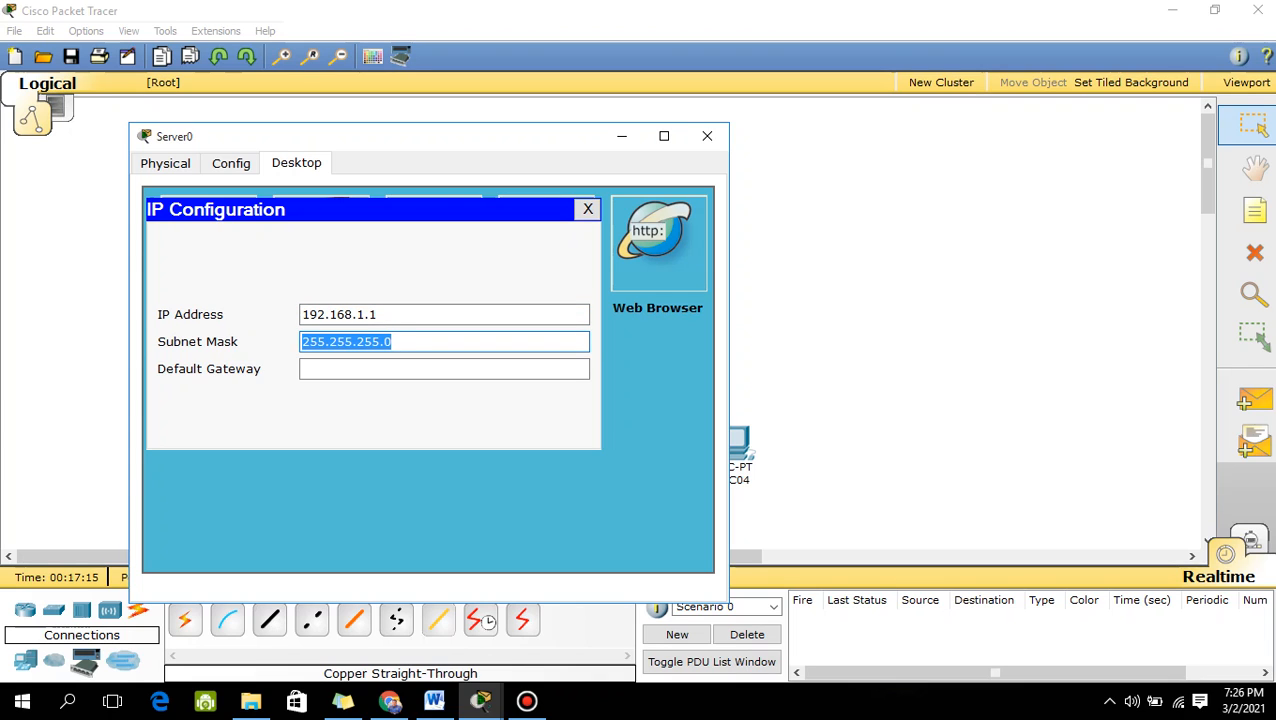
pyautogui.click(587, 209)
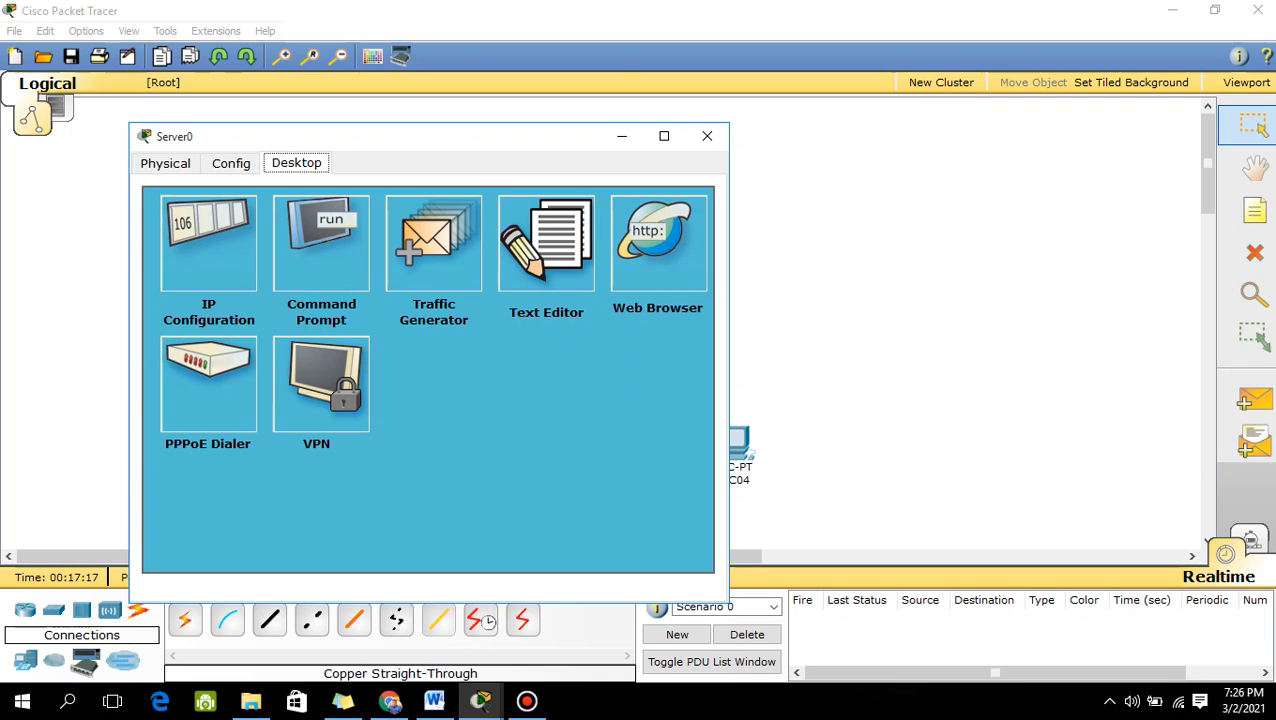
pyautogui.click(707, 136)
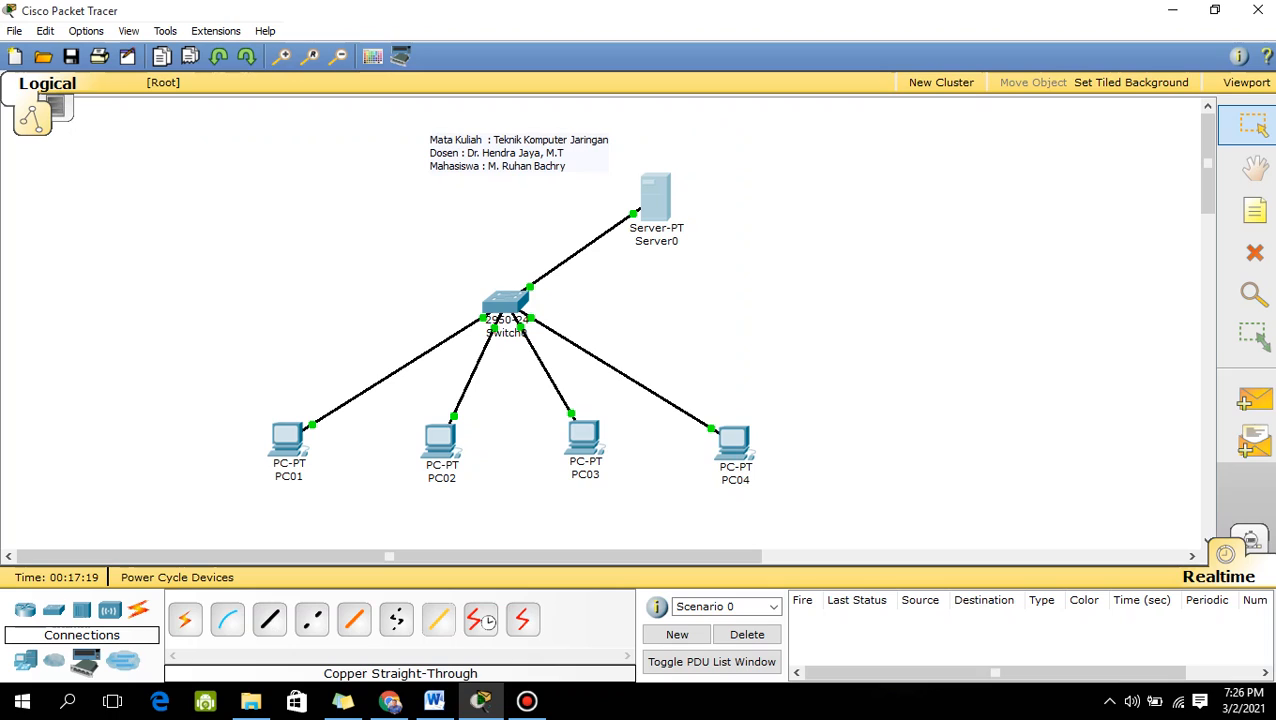
# - Set PC01's static IP address to 192.168.1.101 and fill in the default subnet mask 255.255.255.0
pyautogui.moveTo(650, 222)
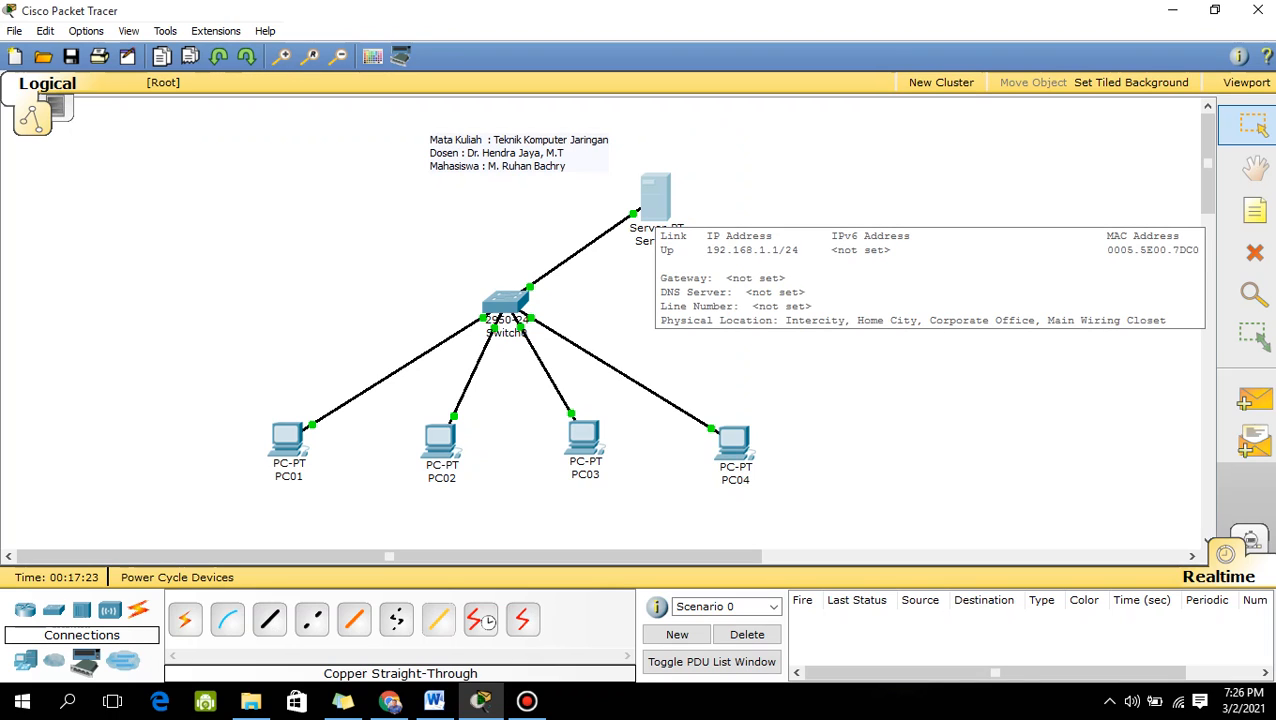
pyautogui.moveTo(657, 200)
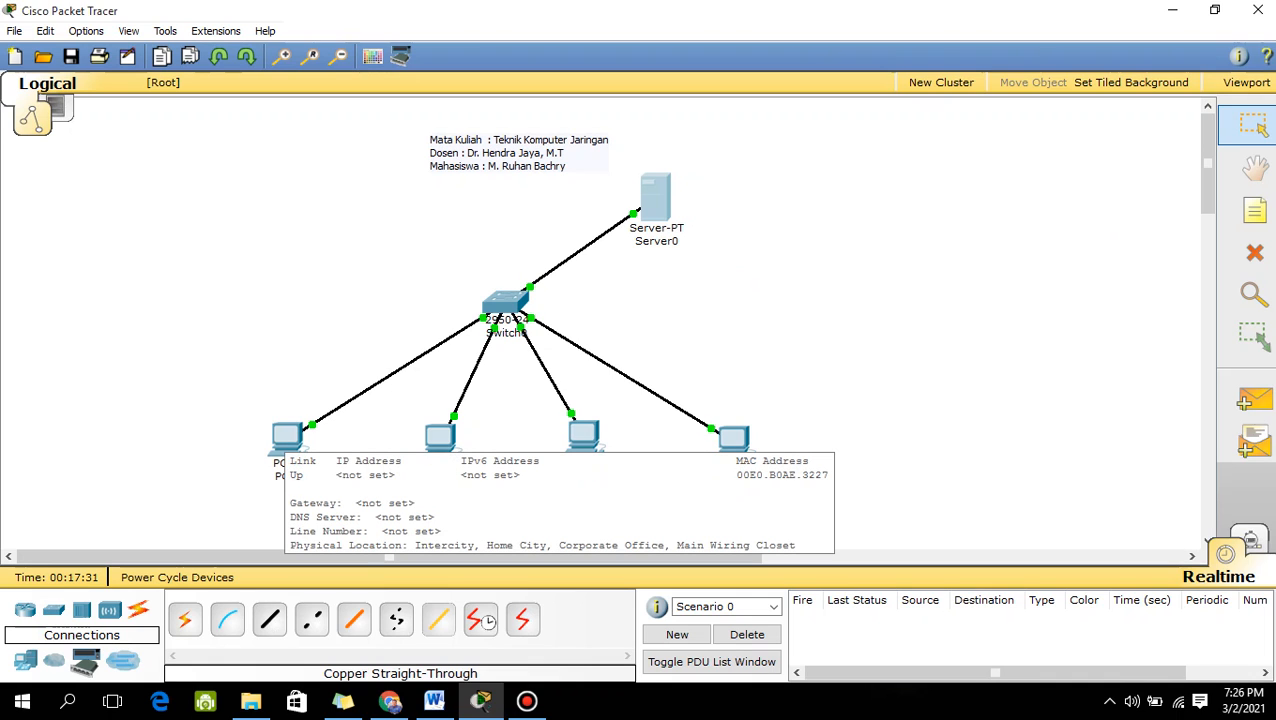
pyautogui.click(287, 437)
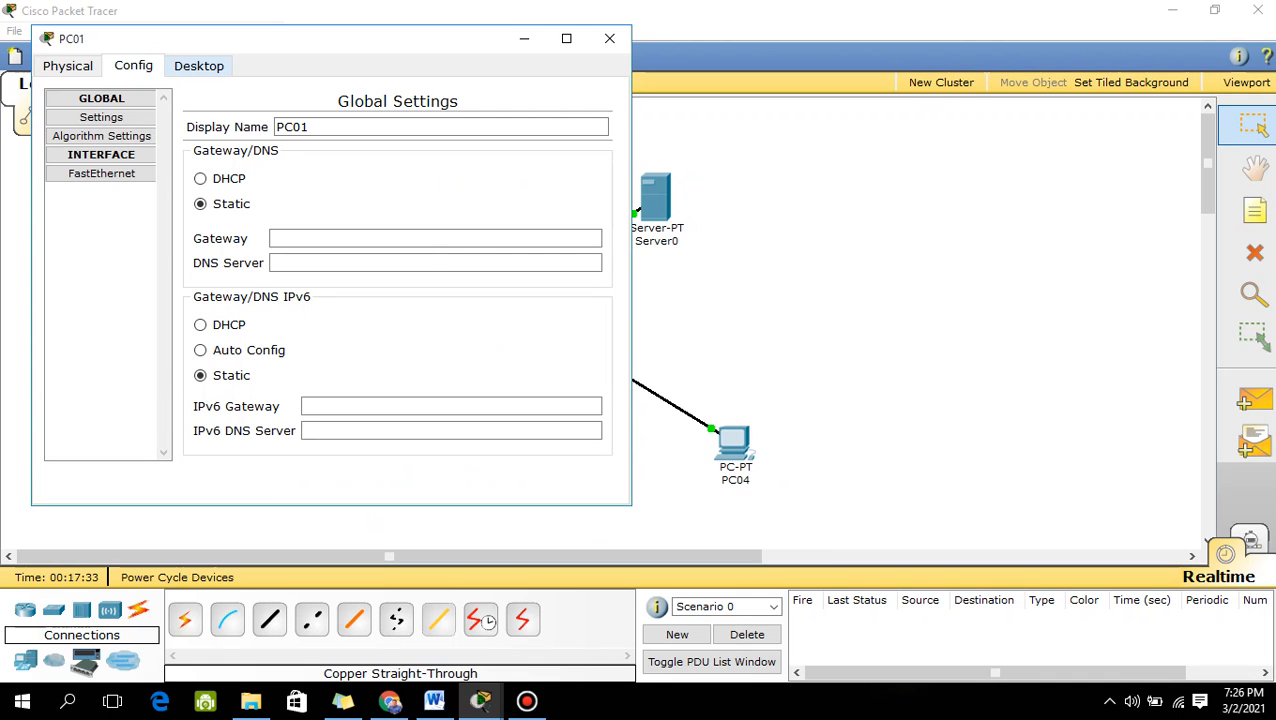
pyautogui.click(199, 65)
pyautogui.click(110, 145)
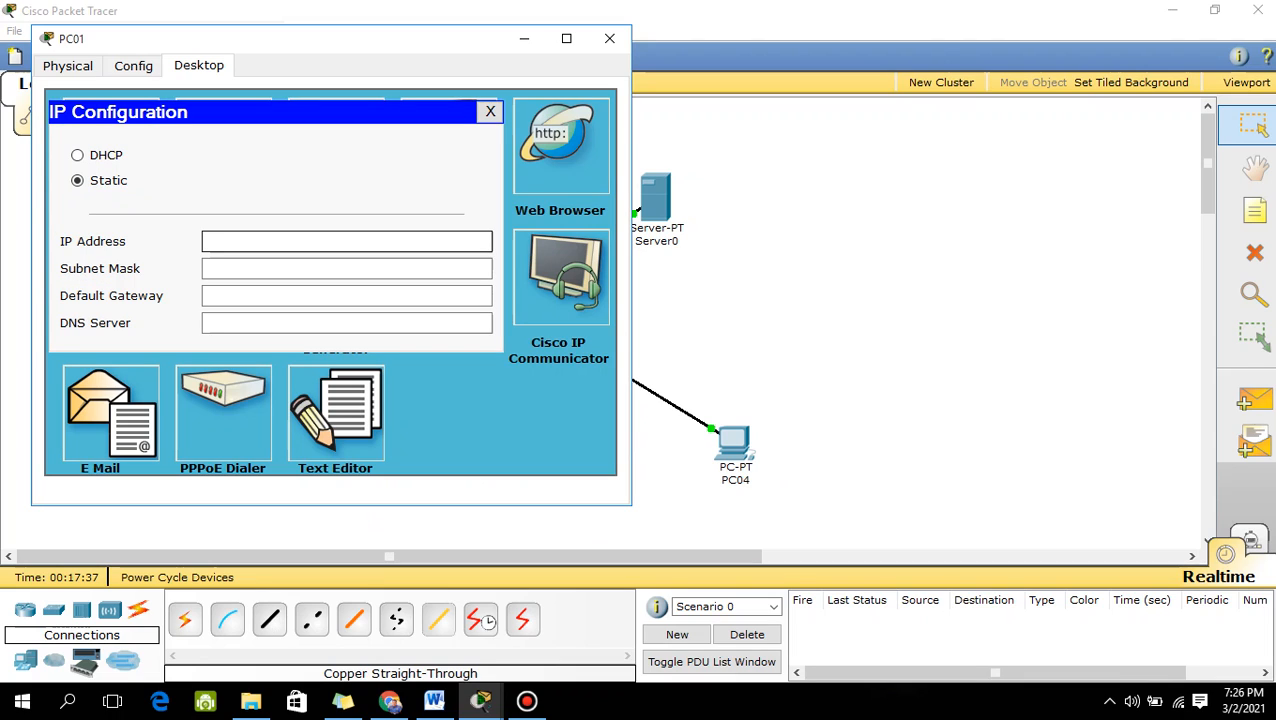
pyautogui.write('192.168.')
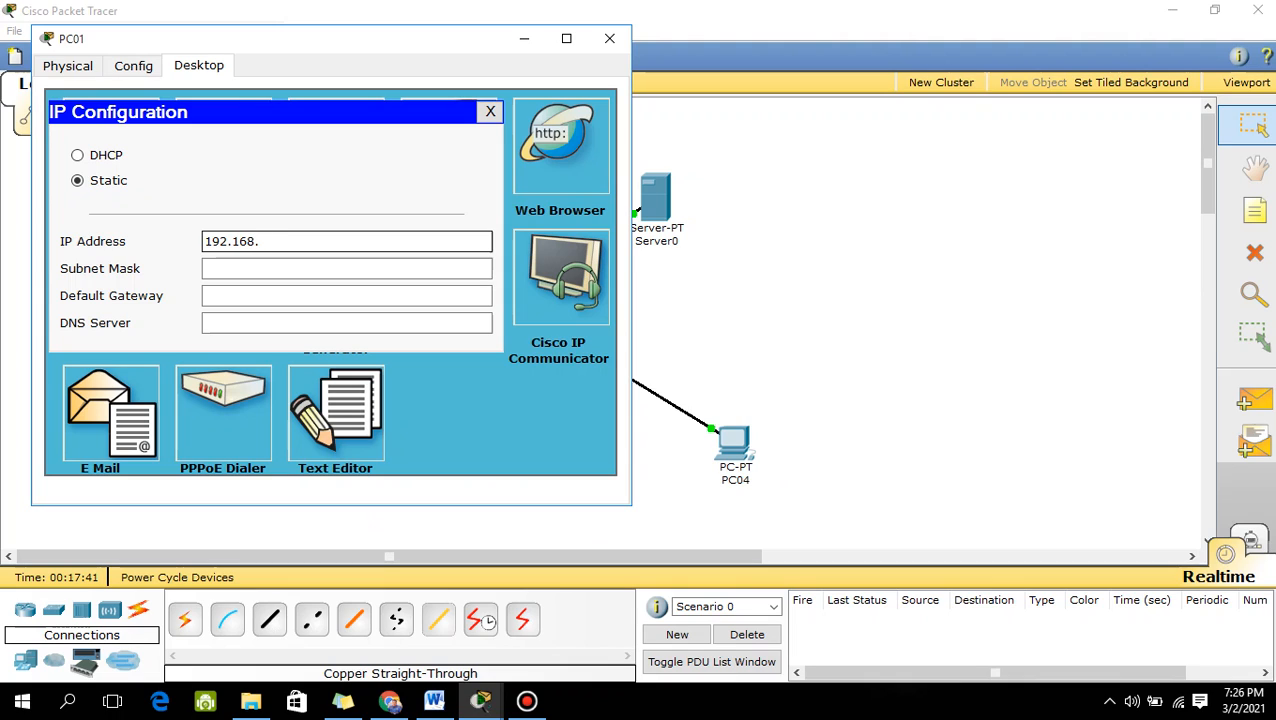
pyautogui.write('1.101')
pyautogui.press('Tab')
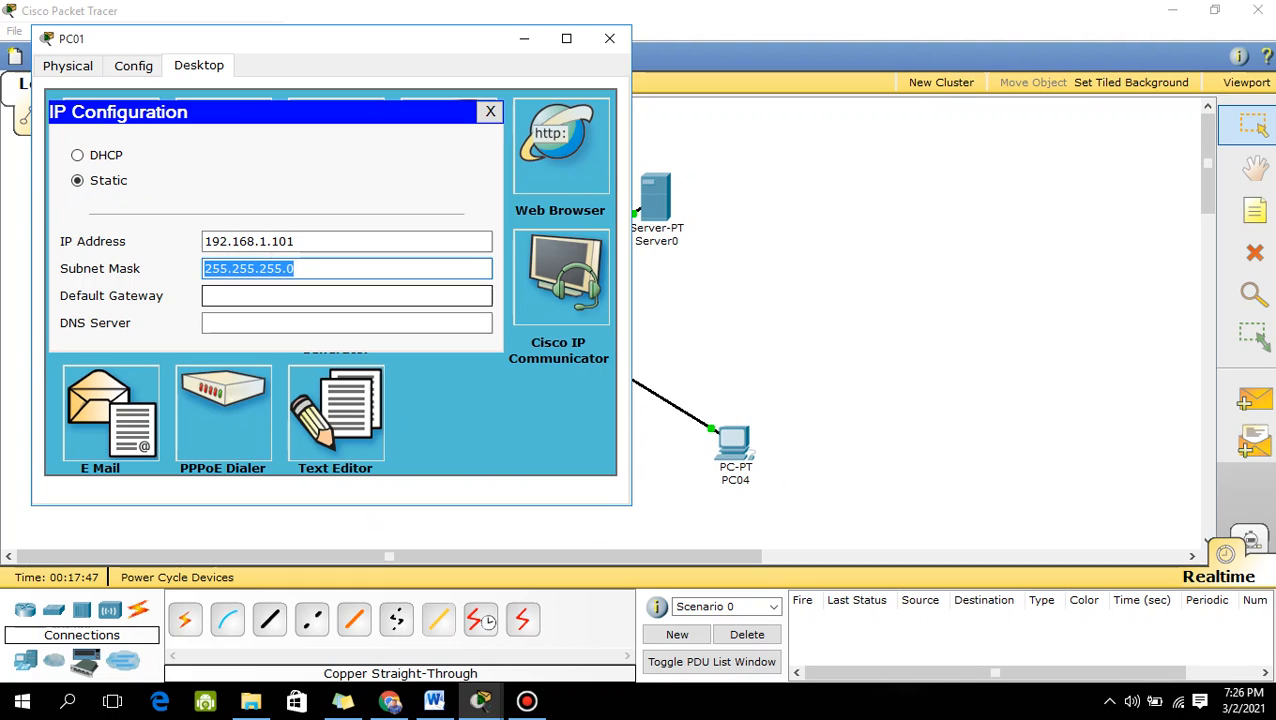
# - Set PC01's default gateway to 192.168.1.1 and close its IP configuration and device window
pyautogui.press('Tab')
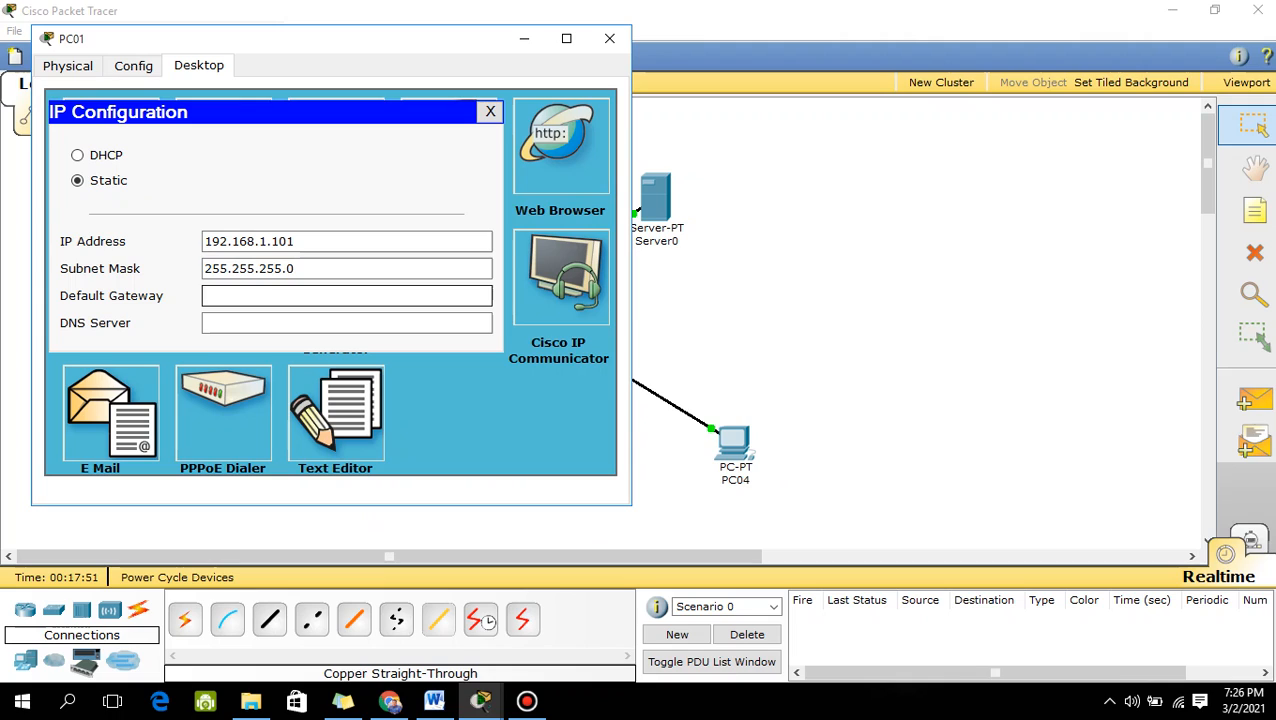
pyautogui.write('192.168.1.1')
pyautogui.hotkey('ctrl', 'a')
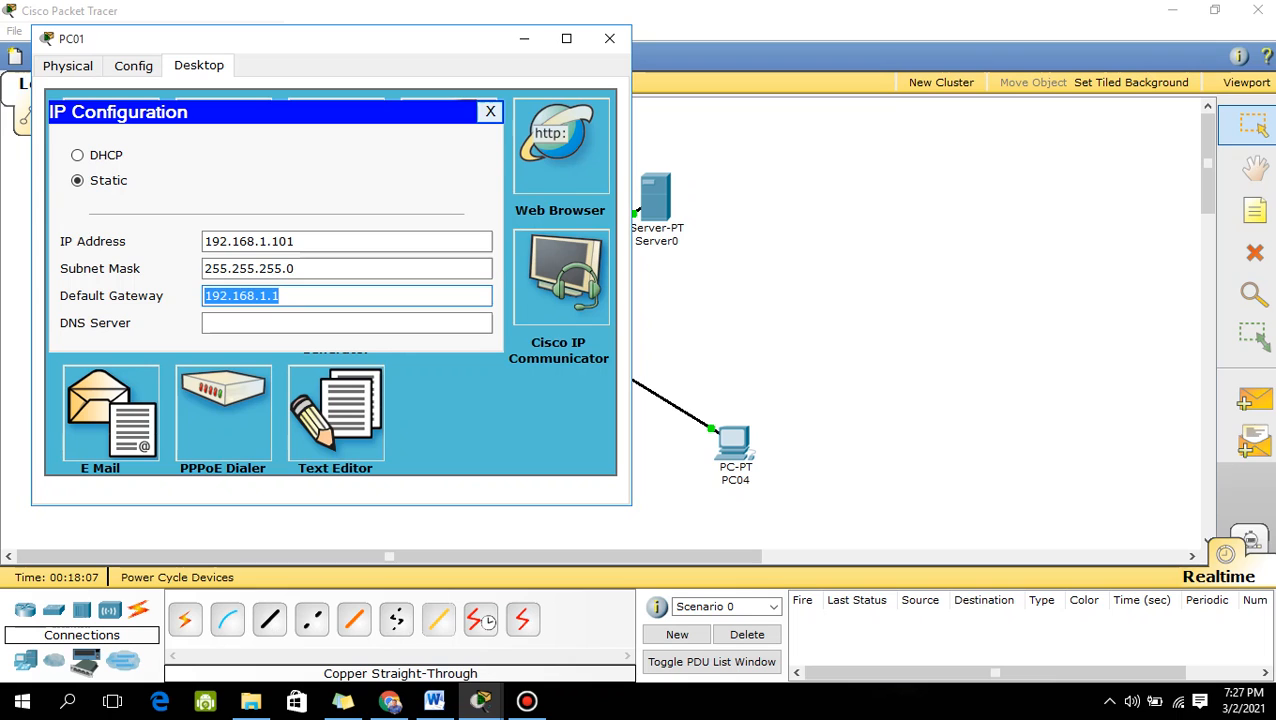
pyautogui.click(490, 111)
pyautogui.click(610, 38)
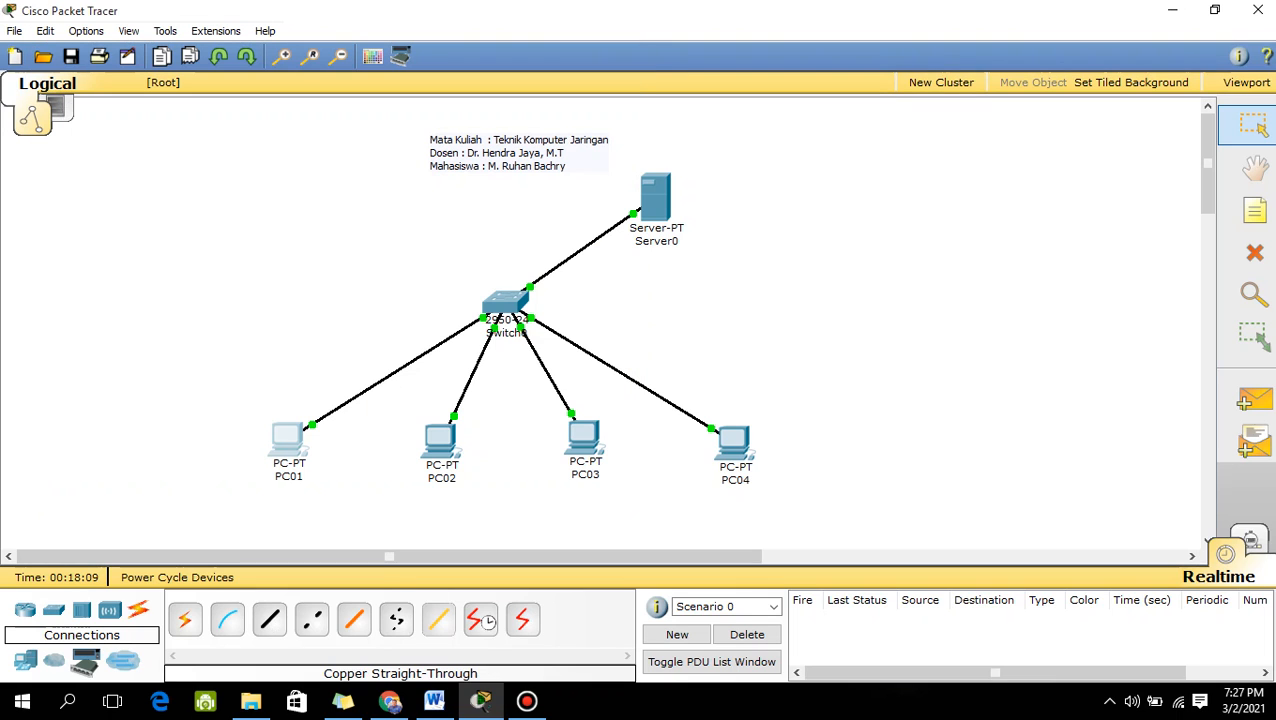
# - Set PC02's static IP address to 192.168.1.102 and fill in the default subnet mask 255.255.255.0
pyautogui.click(441, 440)
pyautogui.click(223, 89)
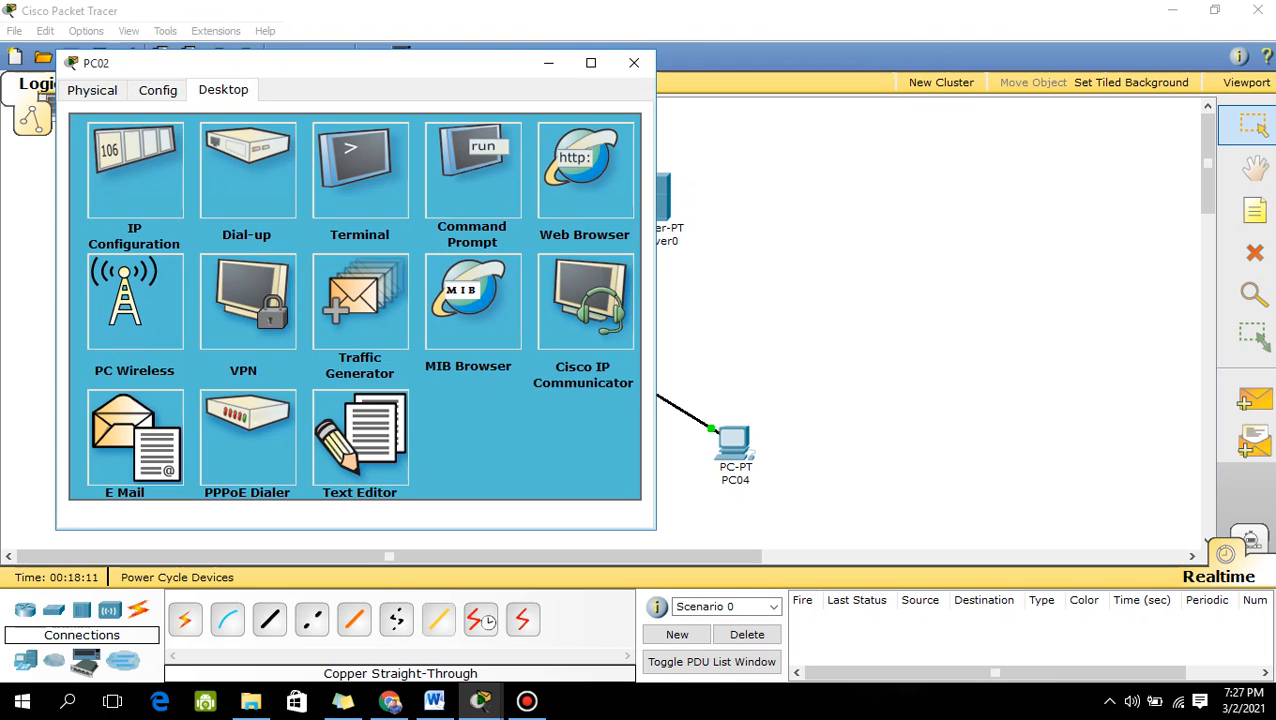
pyautogui.click(135, 171)
pyautogui.click(370, 266)
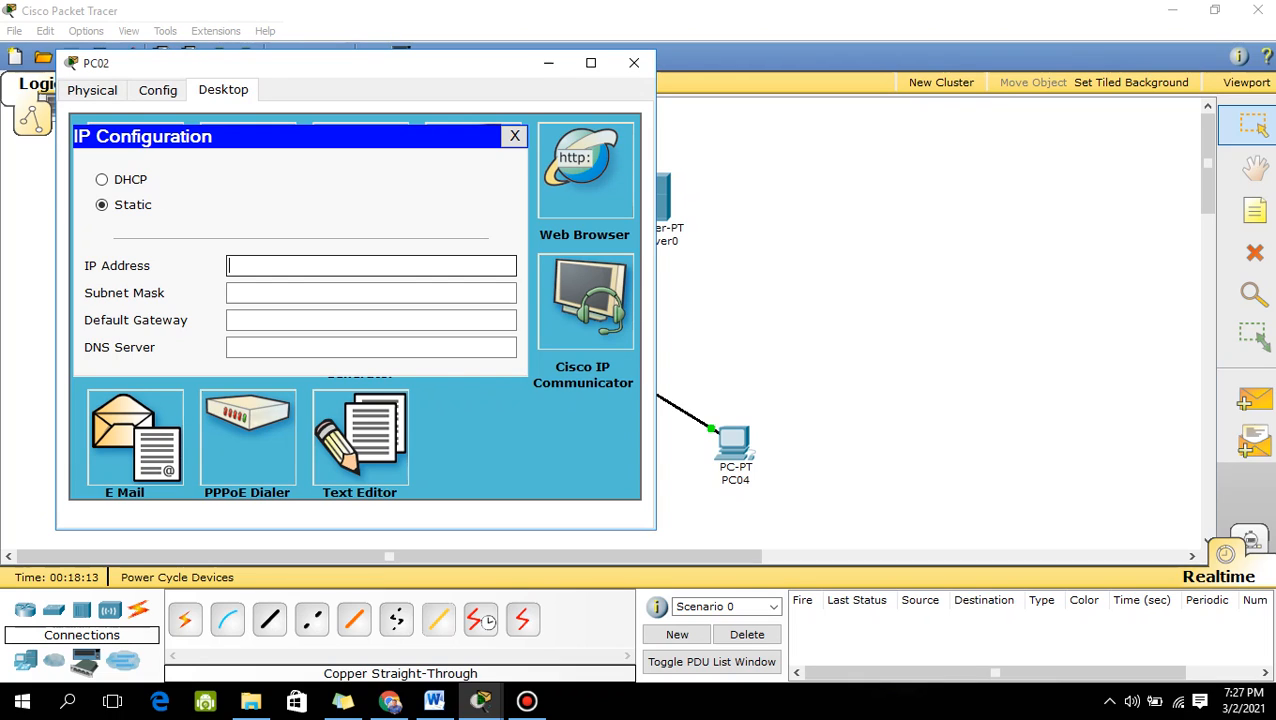
pyautogui.write('192.')
pyautogui.write('168.1.102')
pyautogui.press('Tab')
pyautogui.press('Tab')
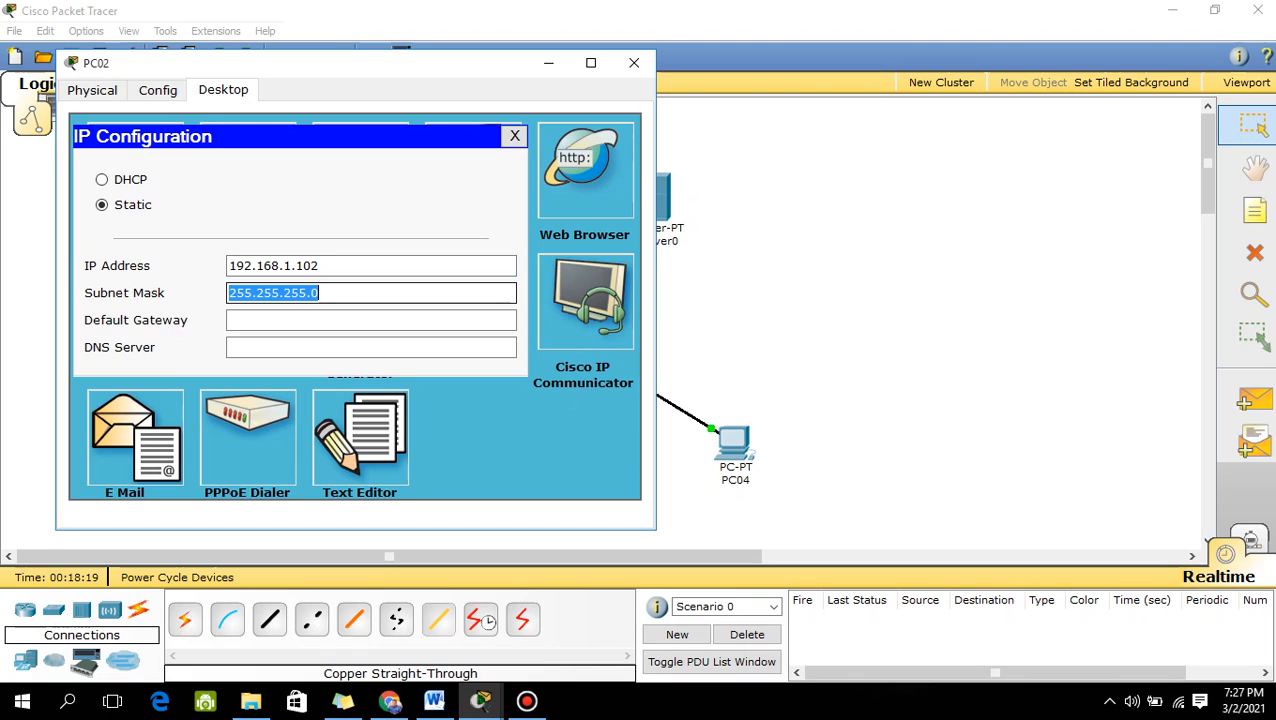
# - Set PC02's default gateway to 192.168.1.1 and close its IP configuration and device window
pyautogui.press('Tab')
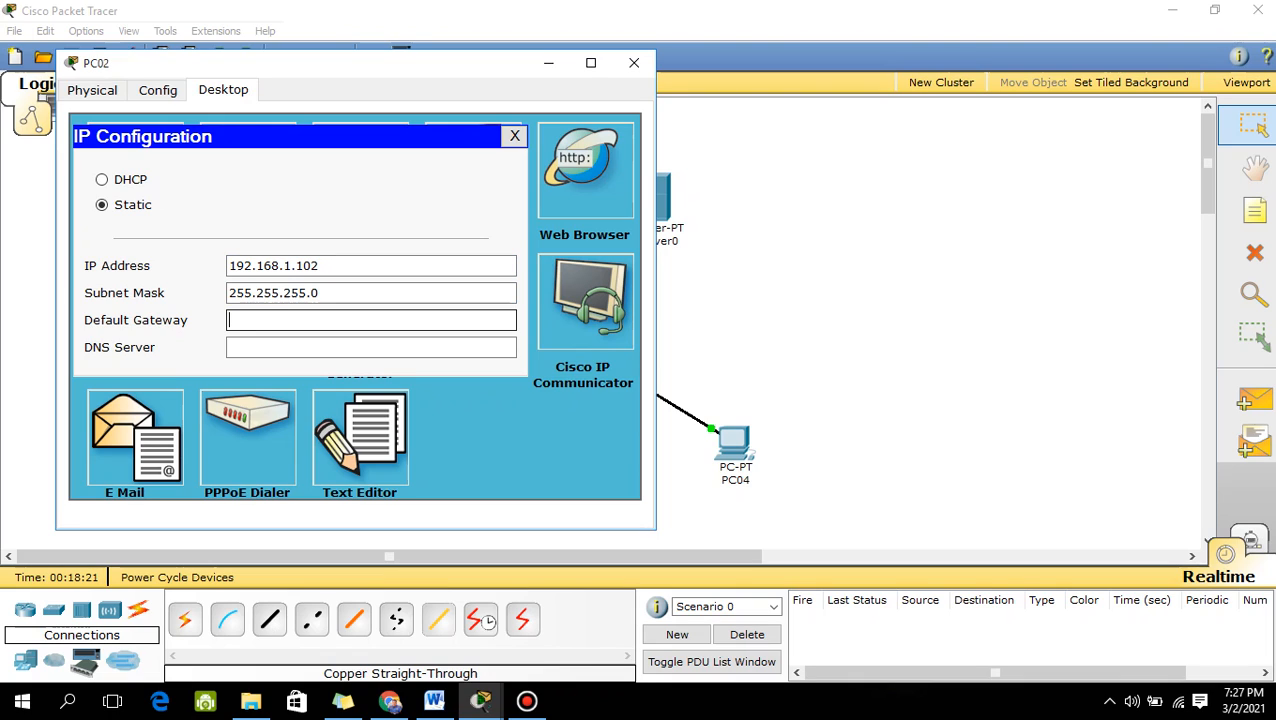
pyautogui.write('192.168.1.1')
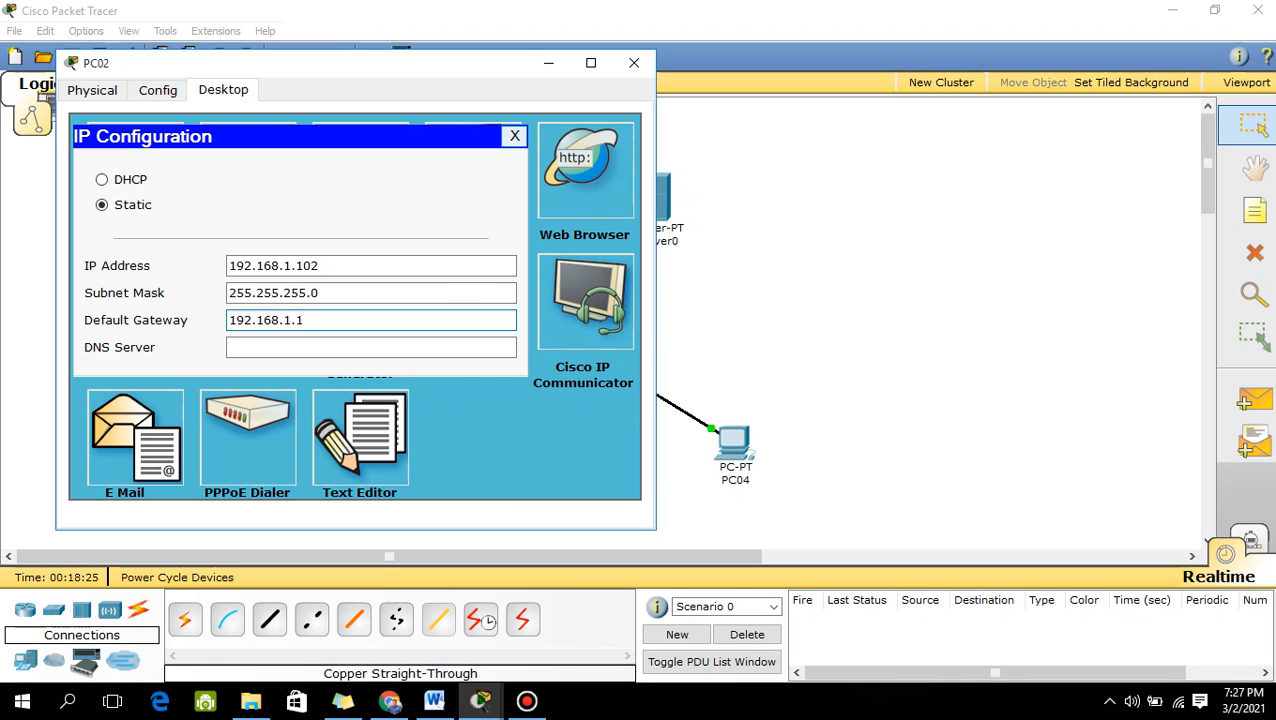
pyautogui.click(514, 135)
pyautogui.click(633, 62)
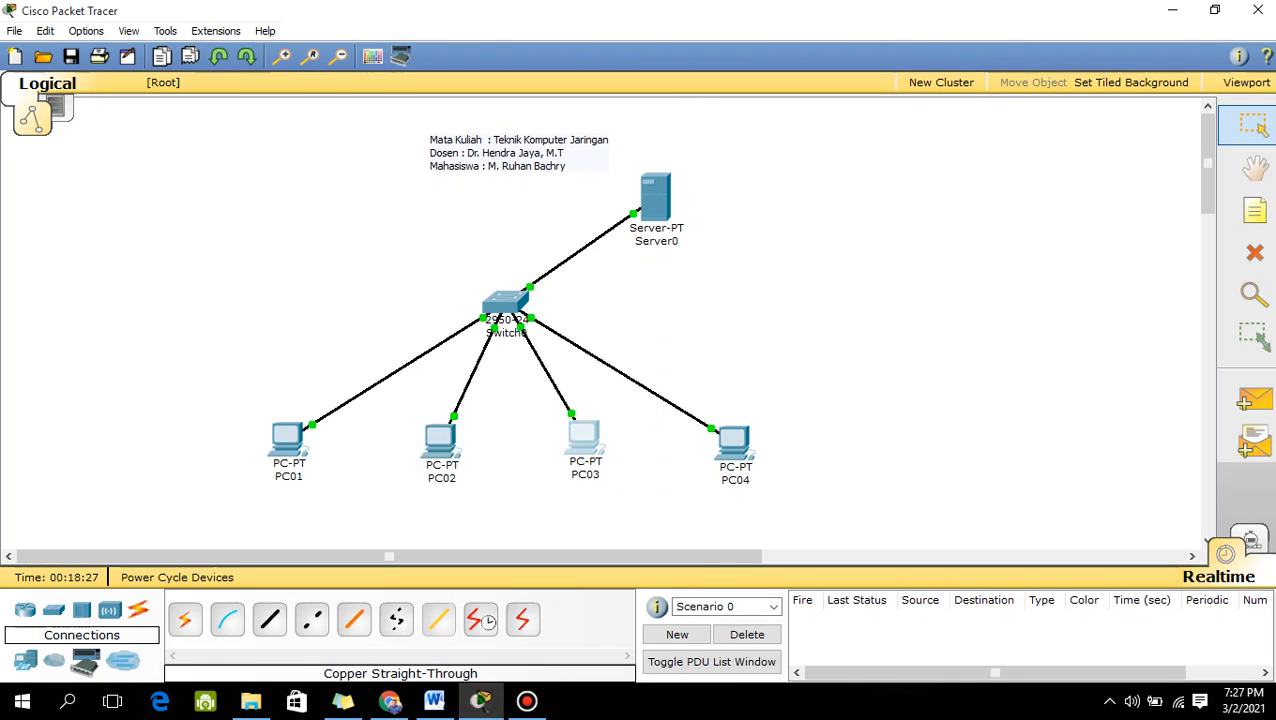
# - Set PC03's static IP address to 192.168.1.103 and fill in the default subnet mask 255.255.255.0
pyautogui.doubleClick(584, 437)
pyautogui.click(272, 139)
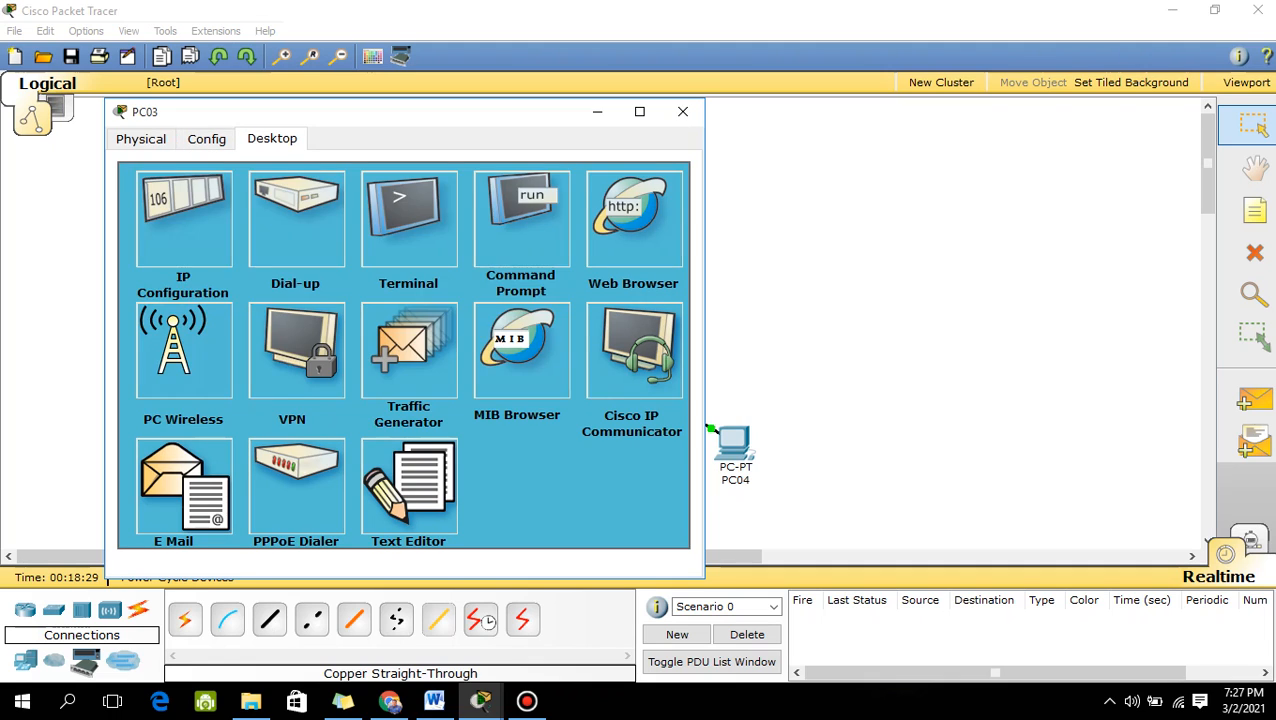
pyautogui.click(184, 219)
pyautogui.click(419, 315)
pyautogui.write('192')
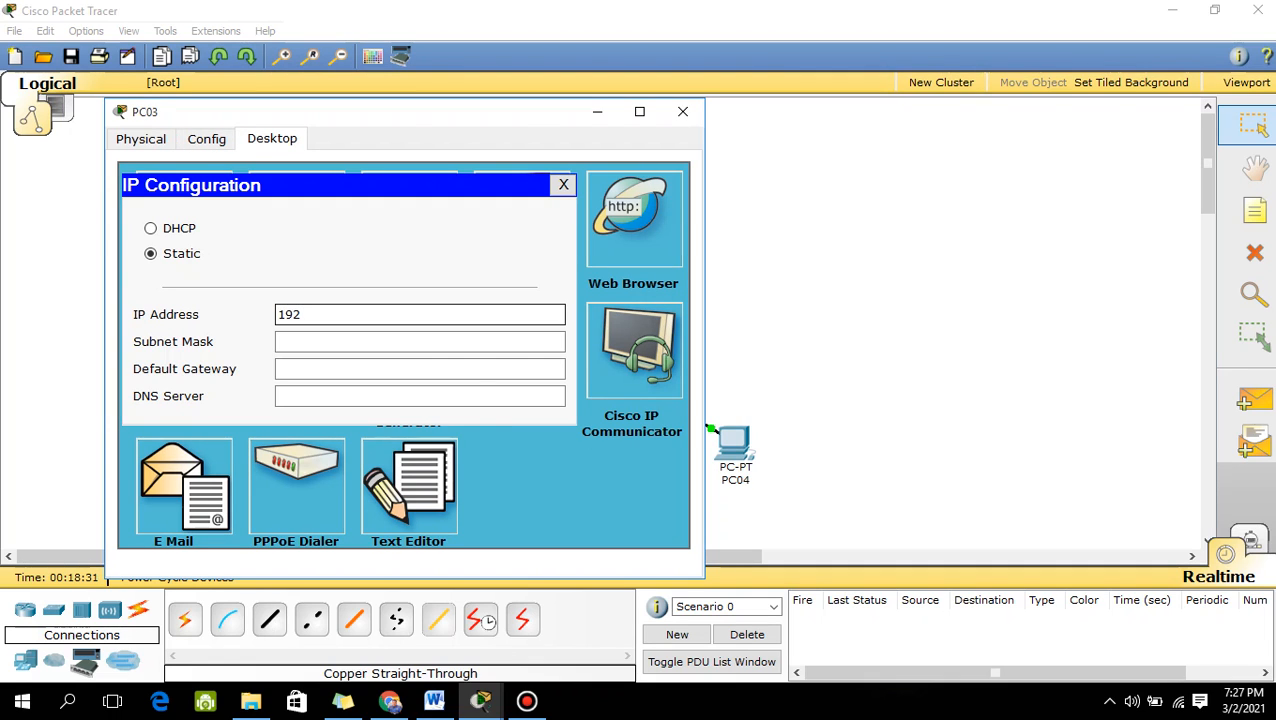
pyautogui.write('.168.1.1')
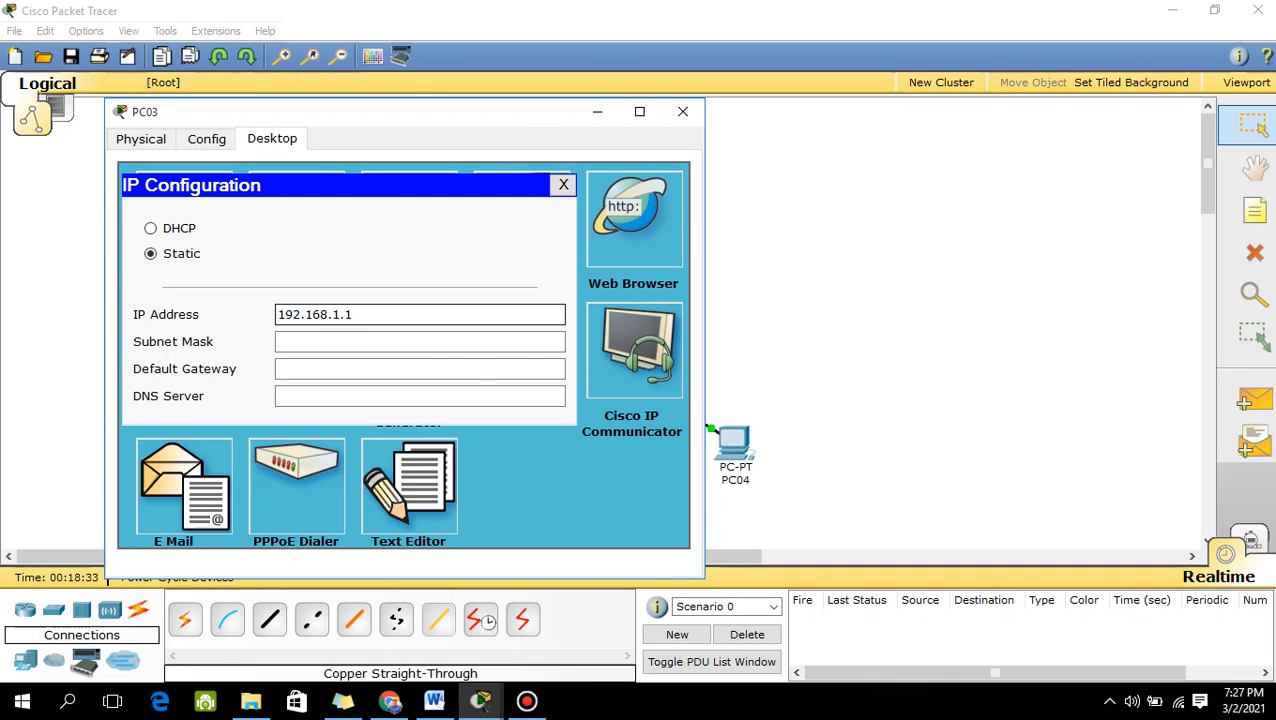
pyautogui.press('BackSpace')
pyautogui.write('103')
pyautogui.press('Tab')
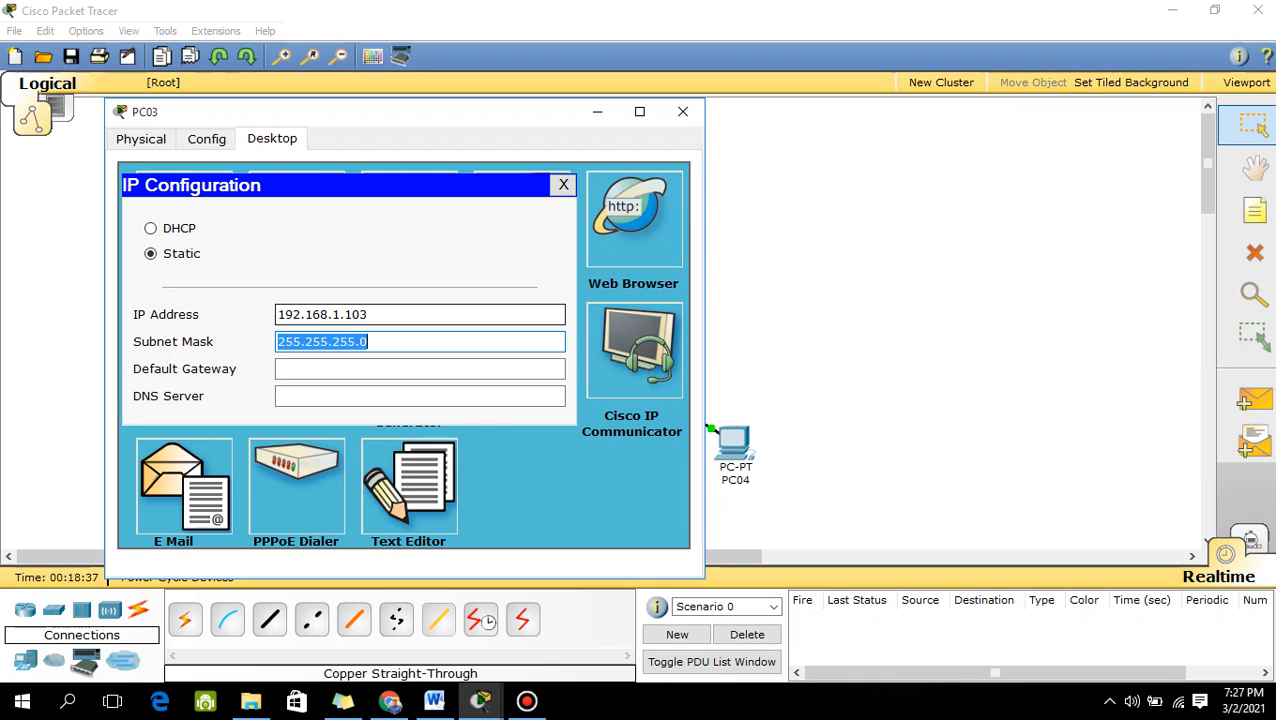
# - Set PC03's default gateway to 192.168.1.1 and close its IP configuration and device window
pyautogui.press('Tab')
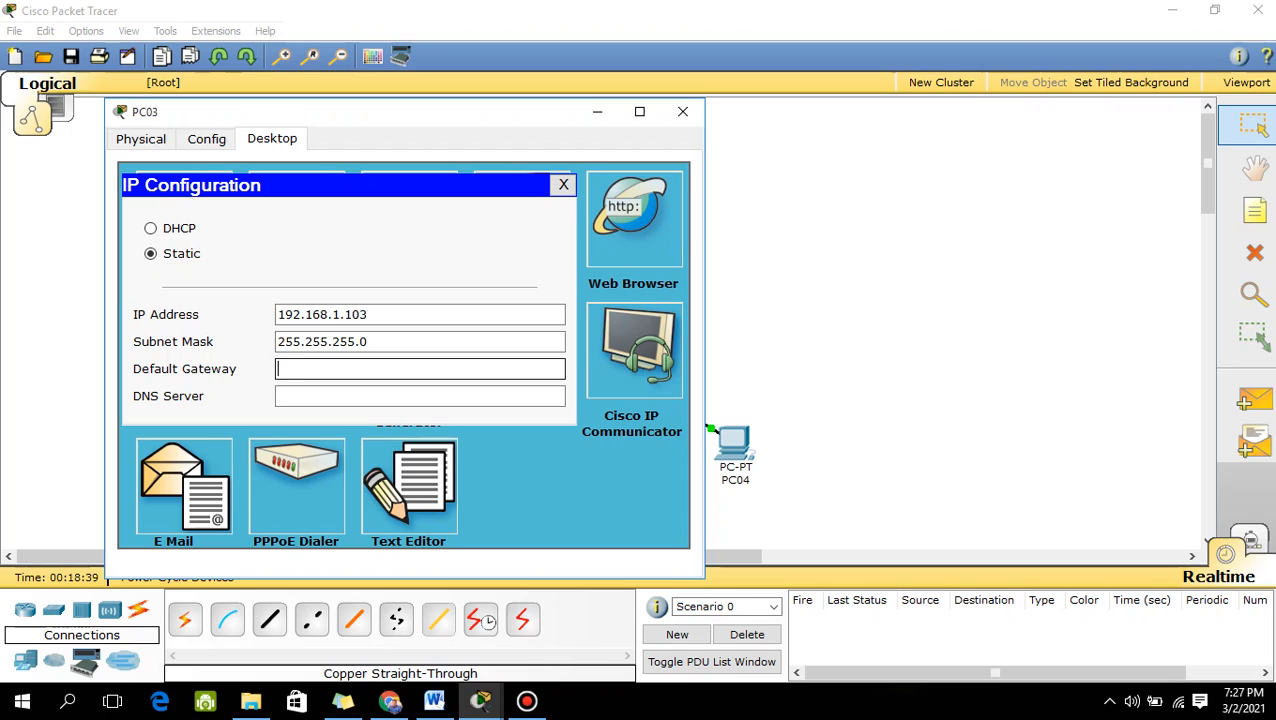
pyautogui.write('192.168.1.1')
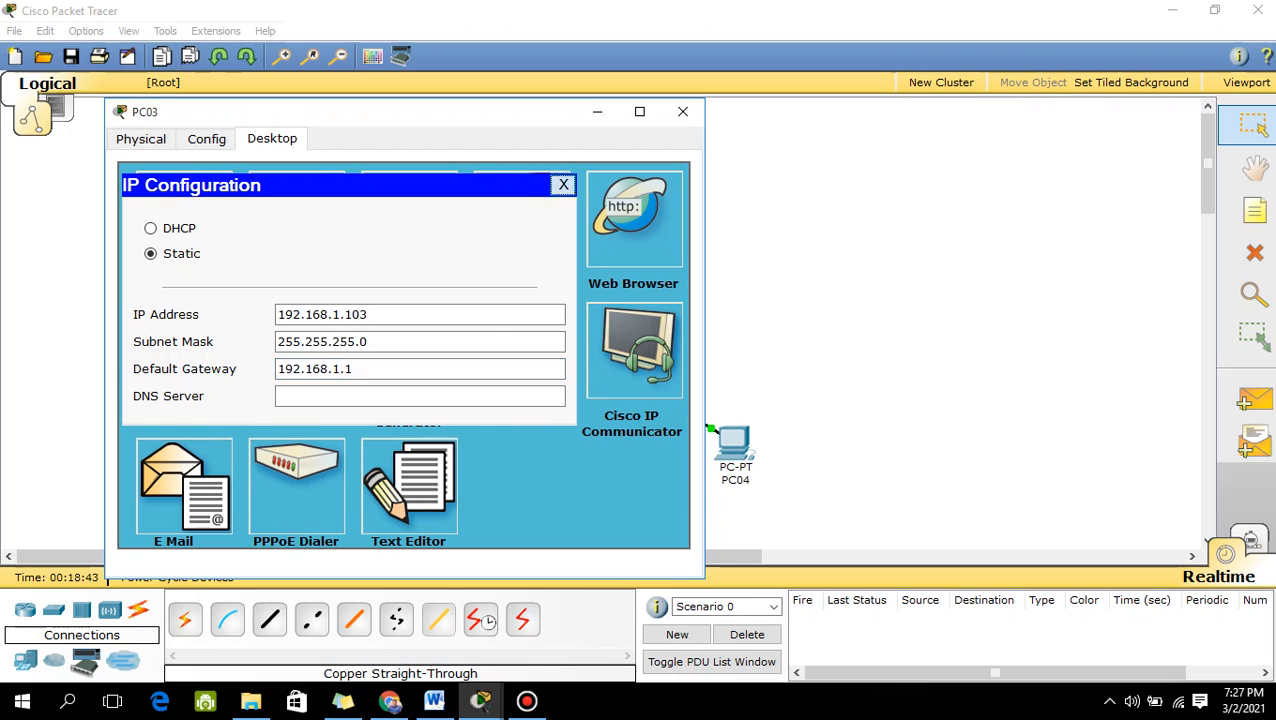
pyautogui.click(563, 185)
pyautogui.click(683, 111)
# - Set PC04's static IP address to 192.168.1.104 and fill in the default subnet mask 255.255.255.0
pyautogui.click(733, 440)
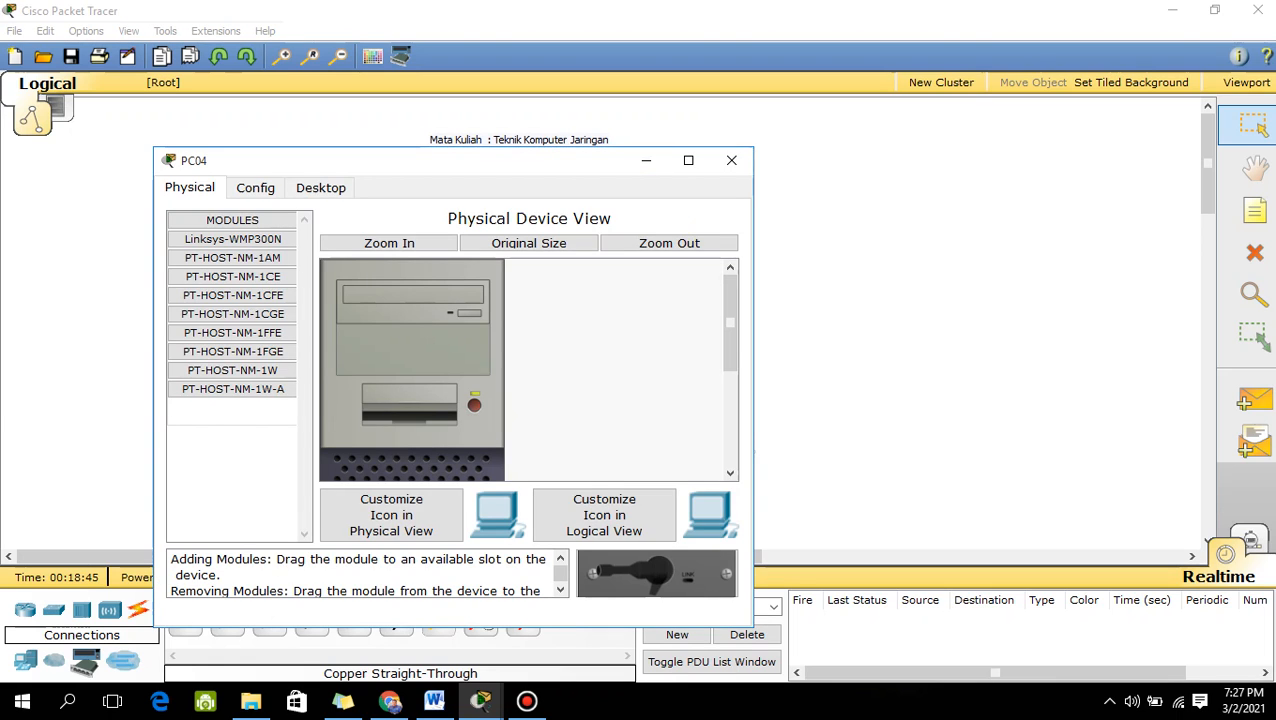
pyautogui.click(320, 187)
pyautogui.click(233, 268)
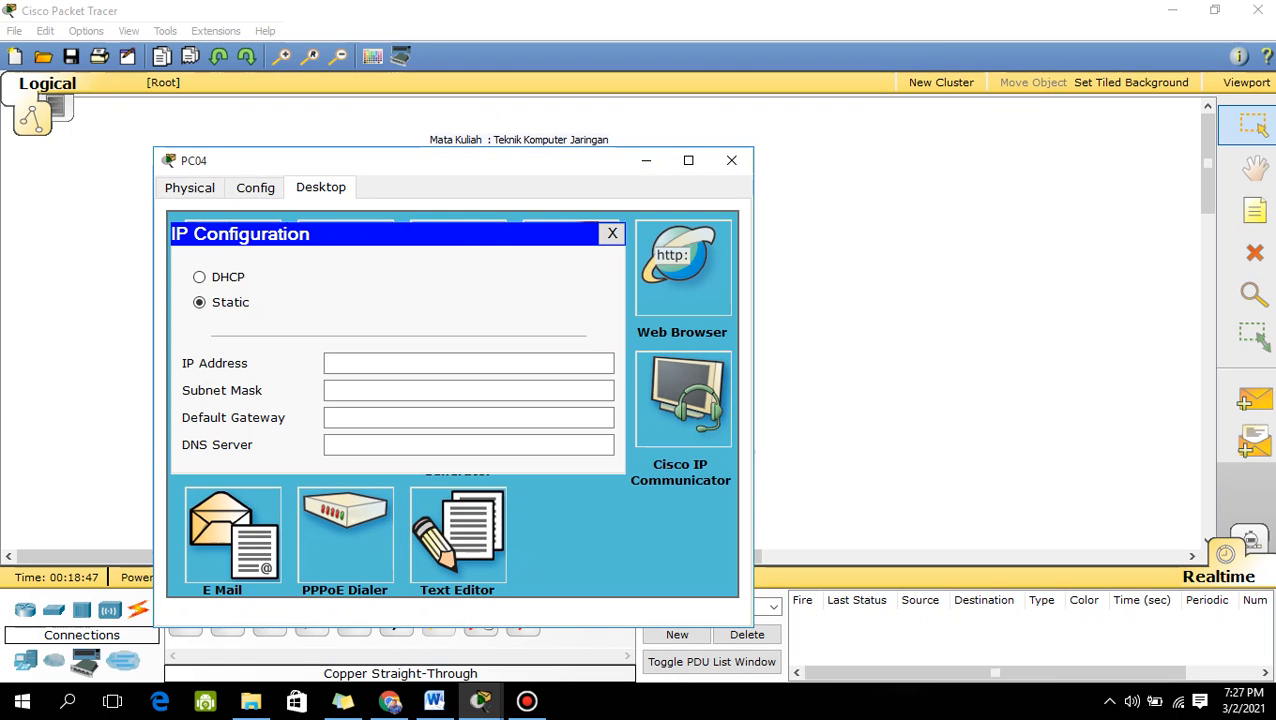
pyautogui.click(468, 363)
pyautogui.write('192')
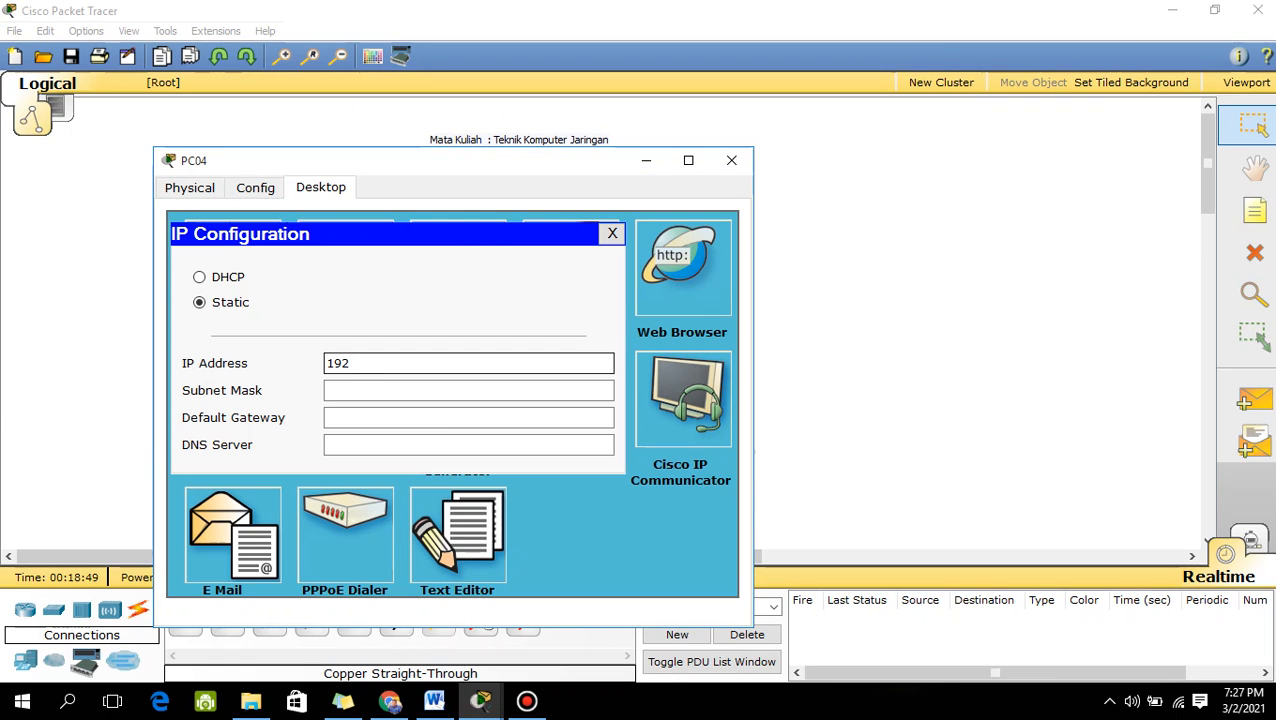
pyautogui.write('.168.1.104')
pyautogui.press('Tab')
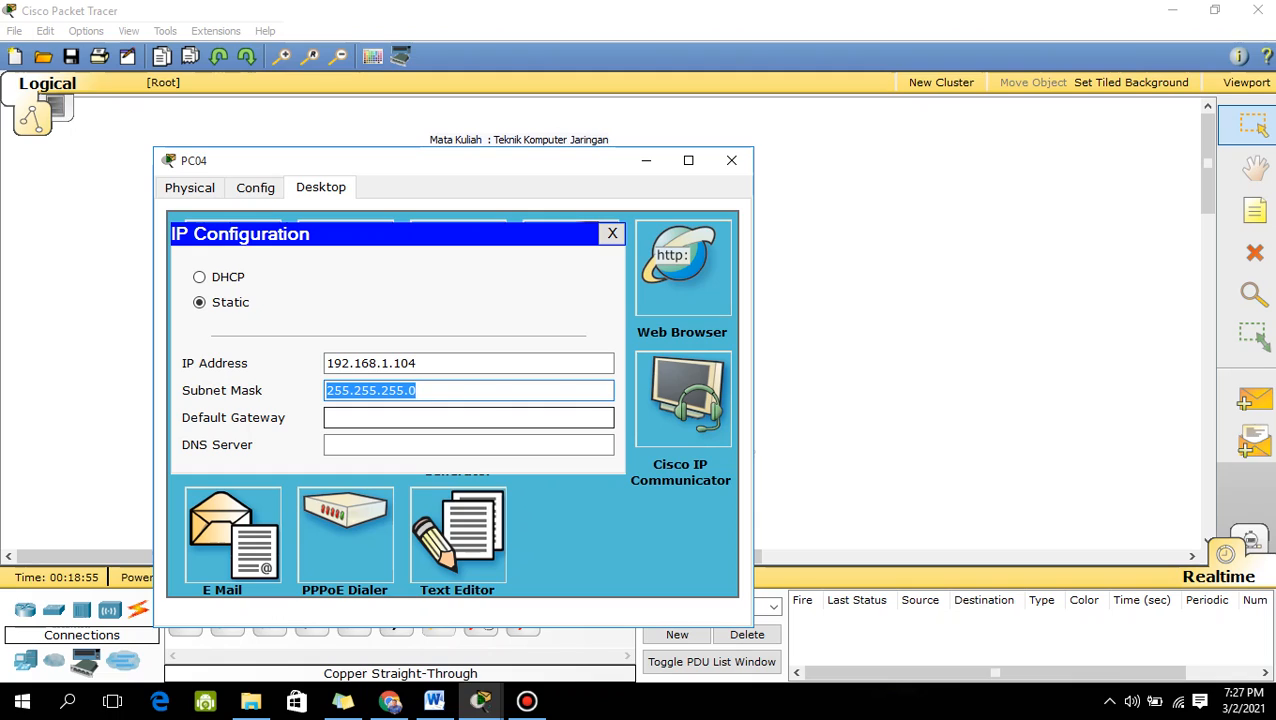
# - Set PC04's default gateway to 192.168.1.1 and close its IP configuration and device window
pyautogui.press('Tab')
pyautogui.write('192.')
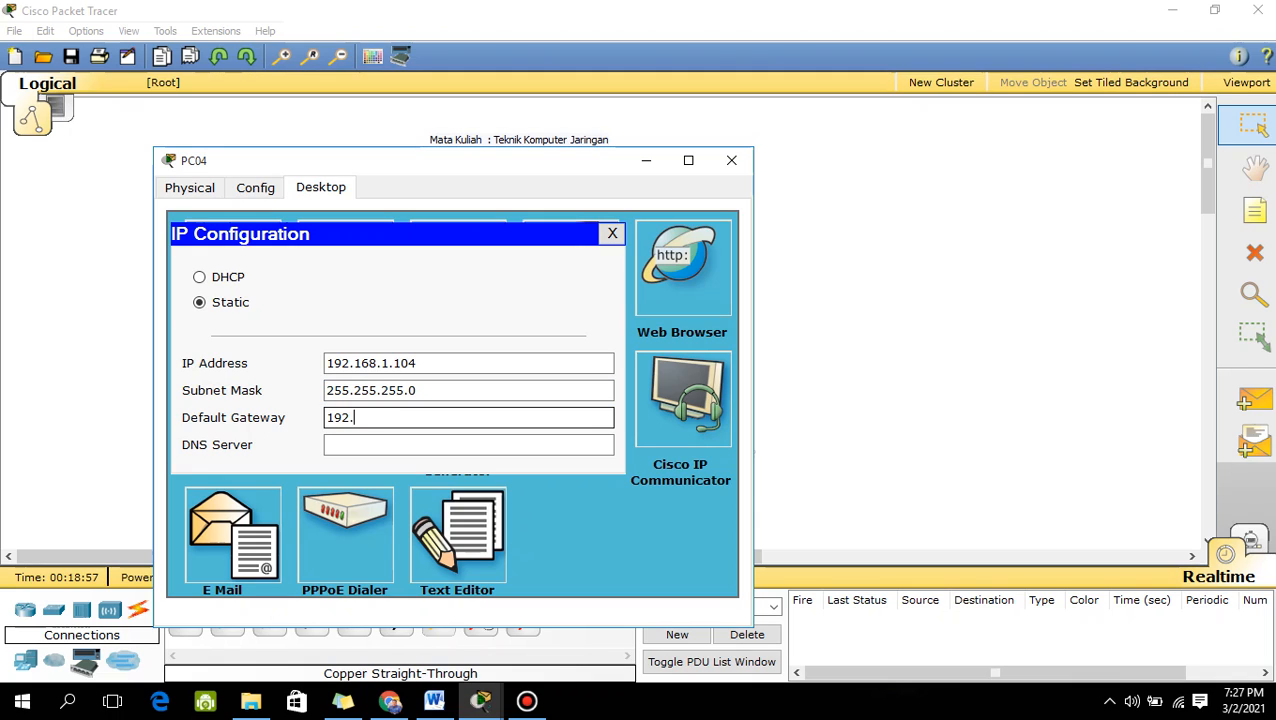
pyautogui.write('168.1.1')
pyautogui.click(612, 233)
pyautogui.click(731, 160)
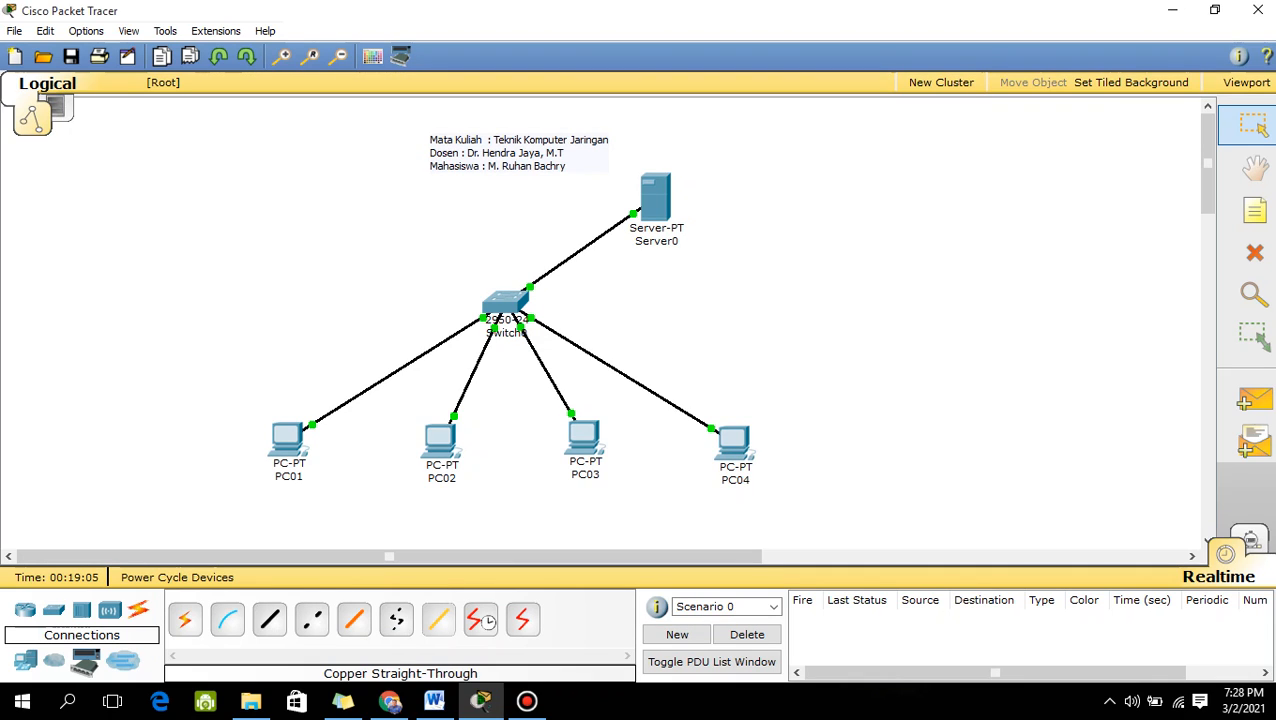
# - Move Server0 slightly closer to Switch0 and send a simple PDU from Server0 to PC01
pyautogui.moveTo(656, 198)
pyautogui.mouseDown()
pyautogui.moveTo(670, 206)
pyautogui.moveTo(632, 221)
pyautogui.moveTo(649, 215)
pyautogui.mouseUp()
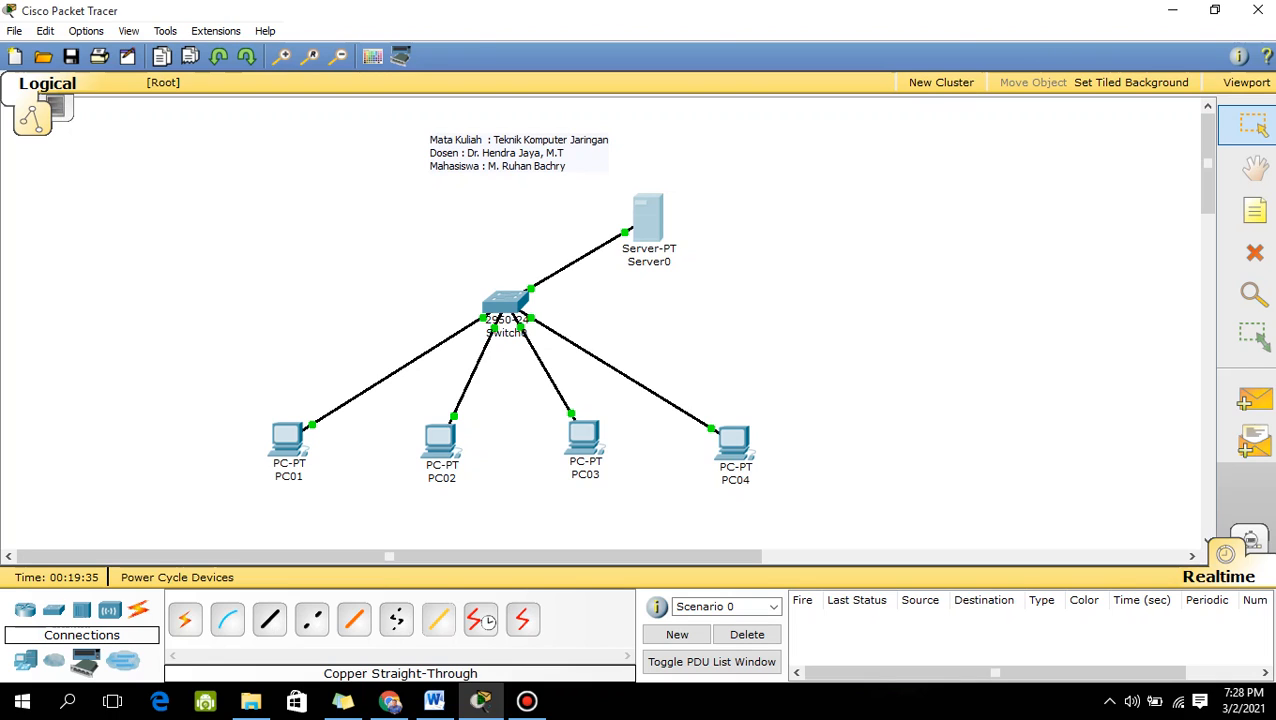
pyautogui.moveTo(643, 221)
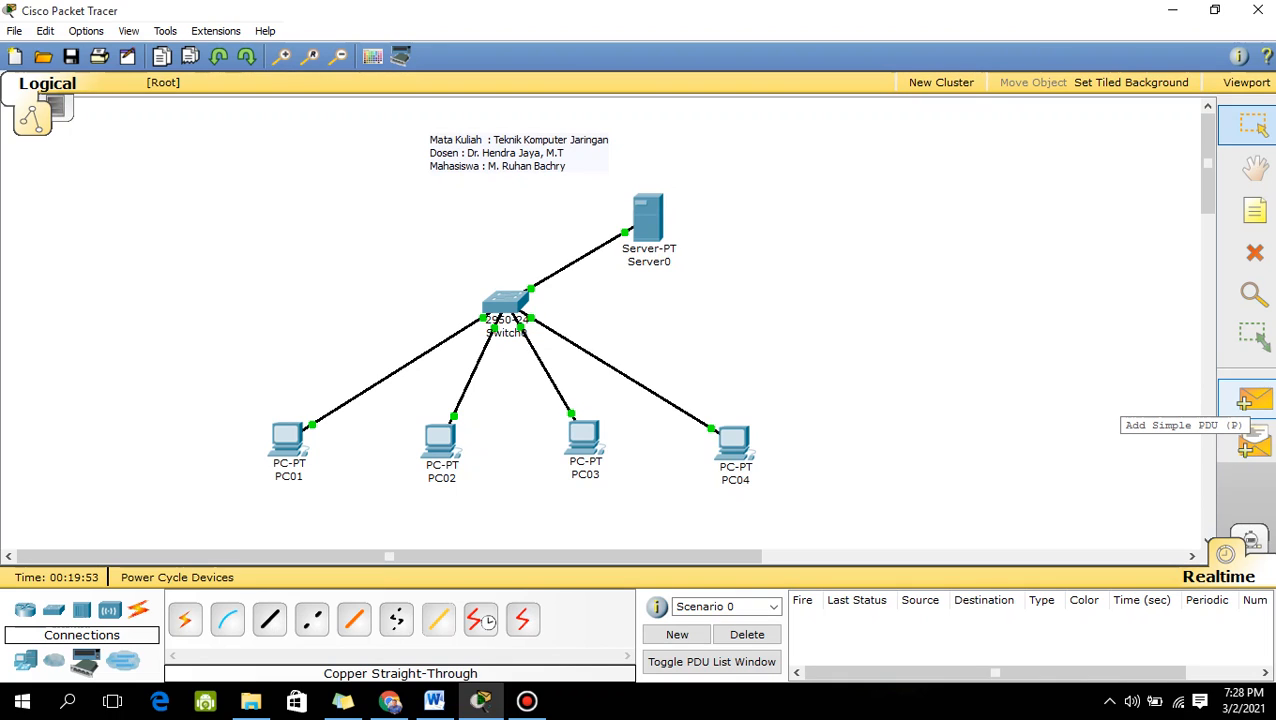
pyautogui.click(1254, 400)
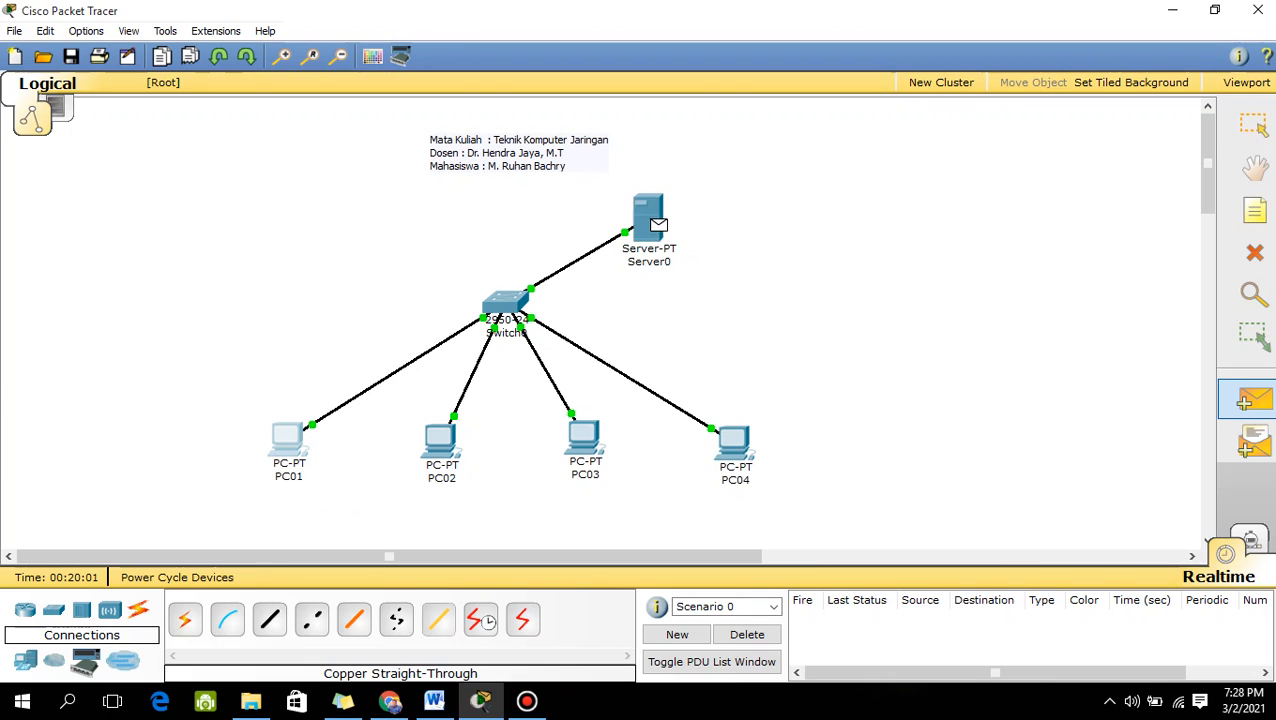
pyautogui.click(288, 440)
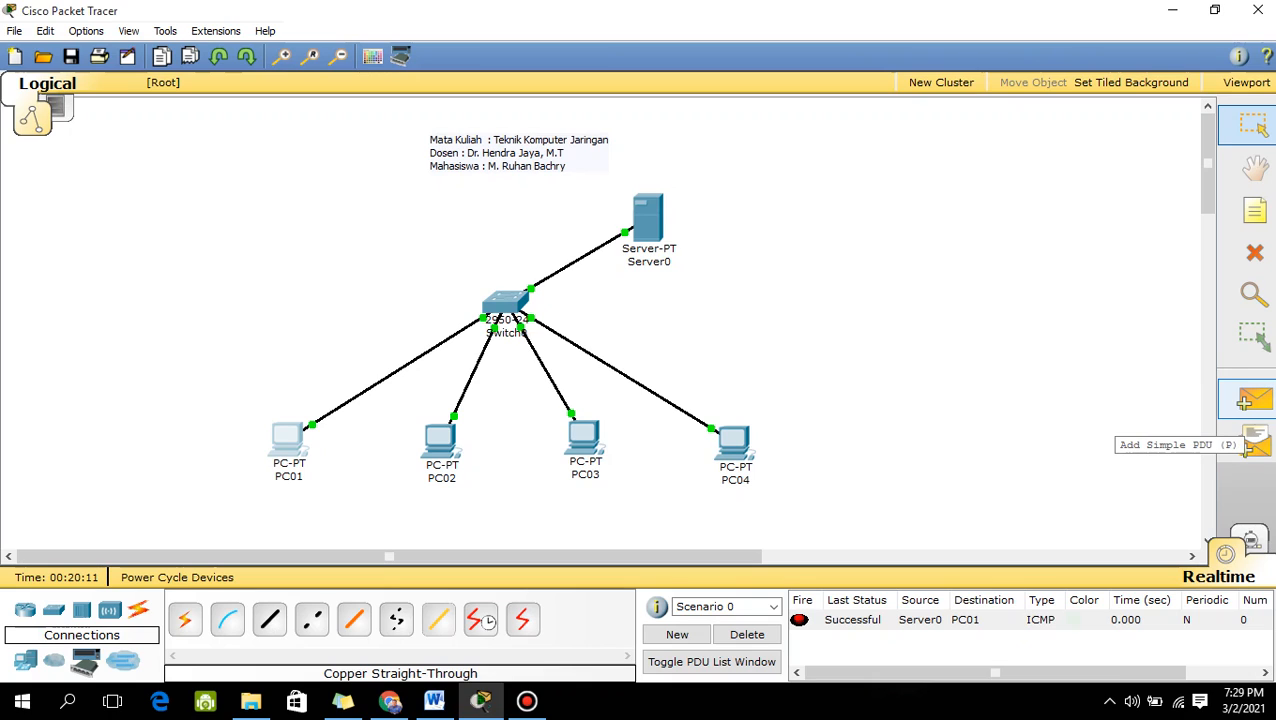
# - Send a simple PDU from Server0 to PC02 to test their connection
pyautogui.click(1250, 405)
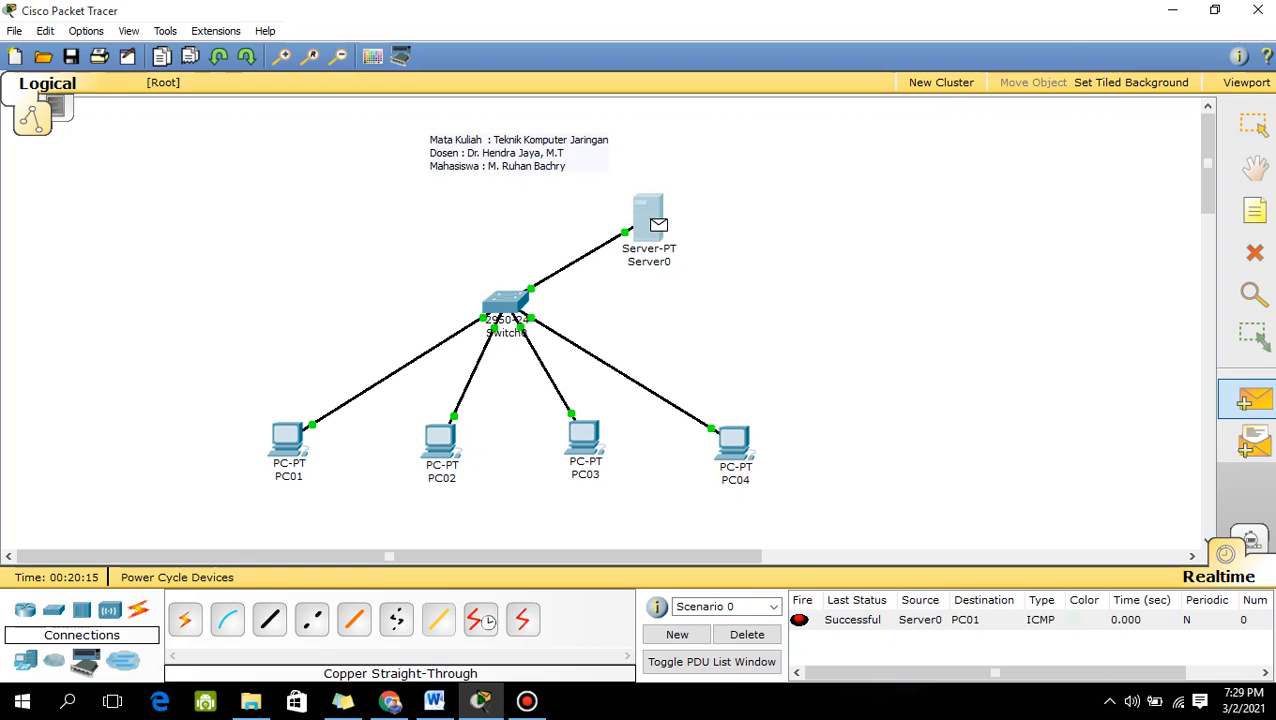
pyautogui.click(652, 220)
pyautogui.click(440, 440)
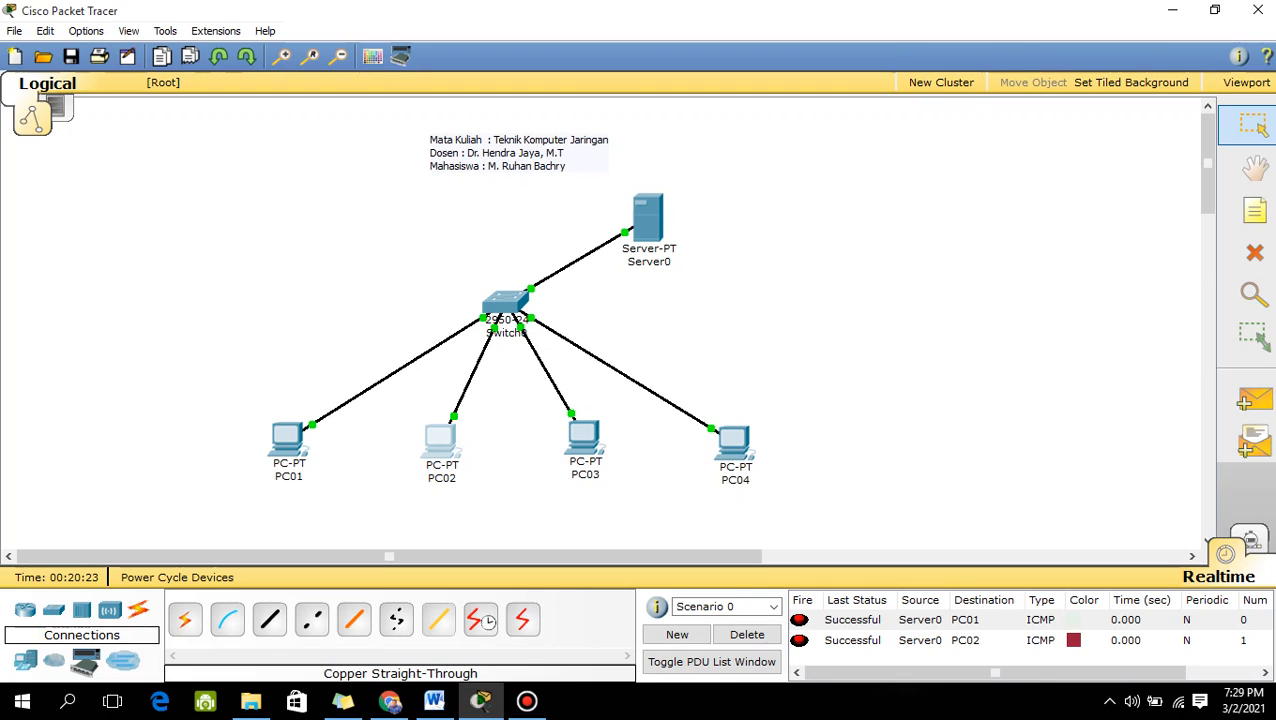
# - Send a simple PDU from Server0 to PC03 to test their connection
pyautogui.press('p')
pyautogui.click(647, 218)
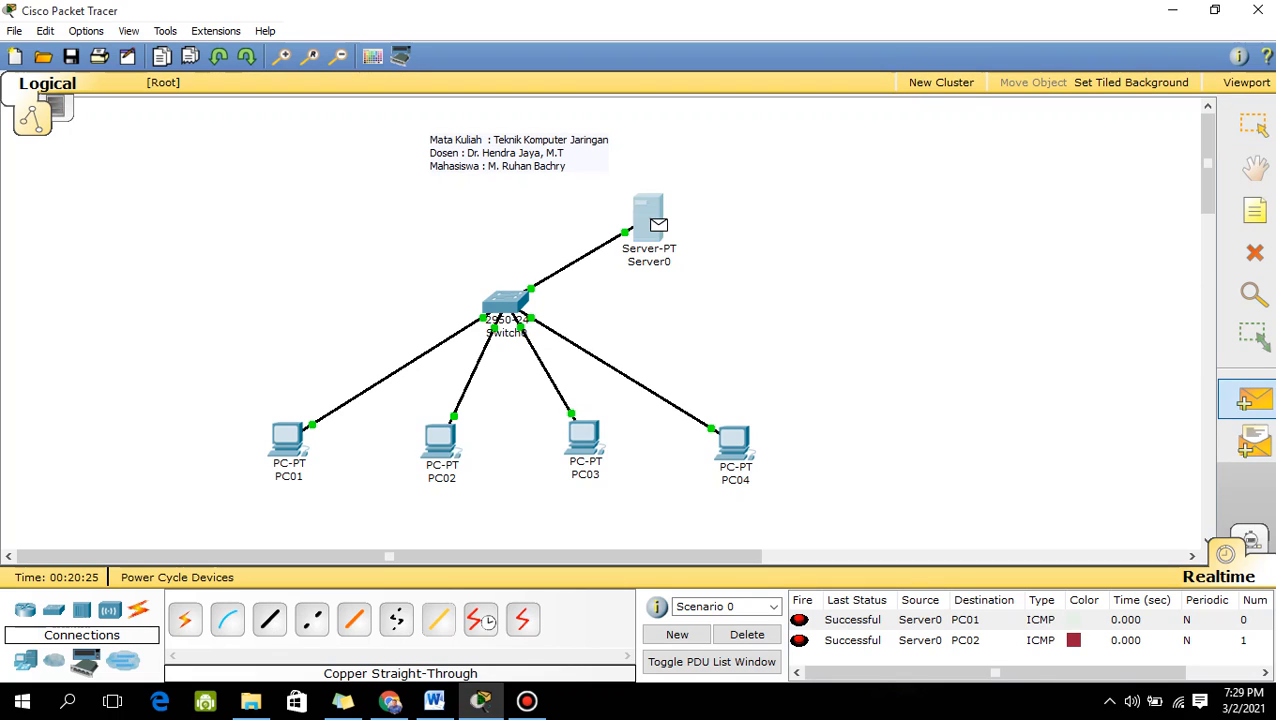
pyautogui.click(584, 437)
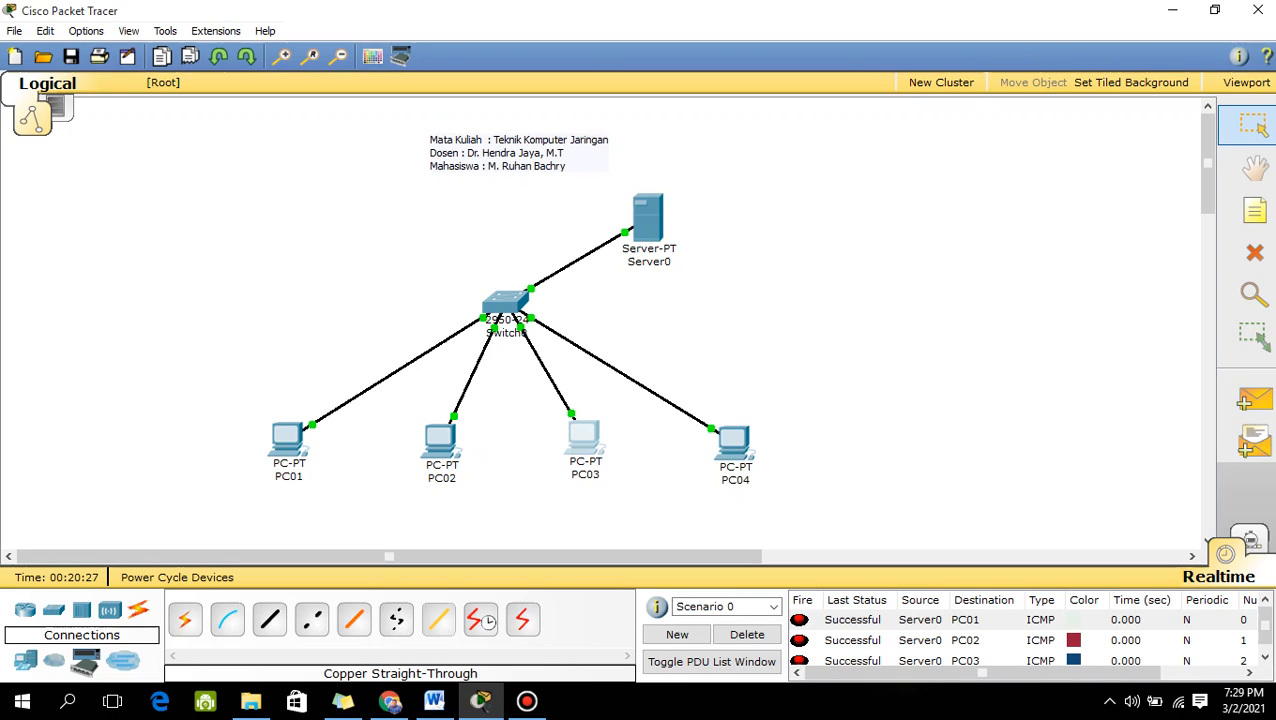
# - Send a simple PDU from Server0 to PC04 to test their connection
pyautogui.press('c')
pyautogui.press('p')
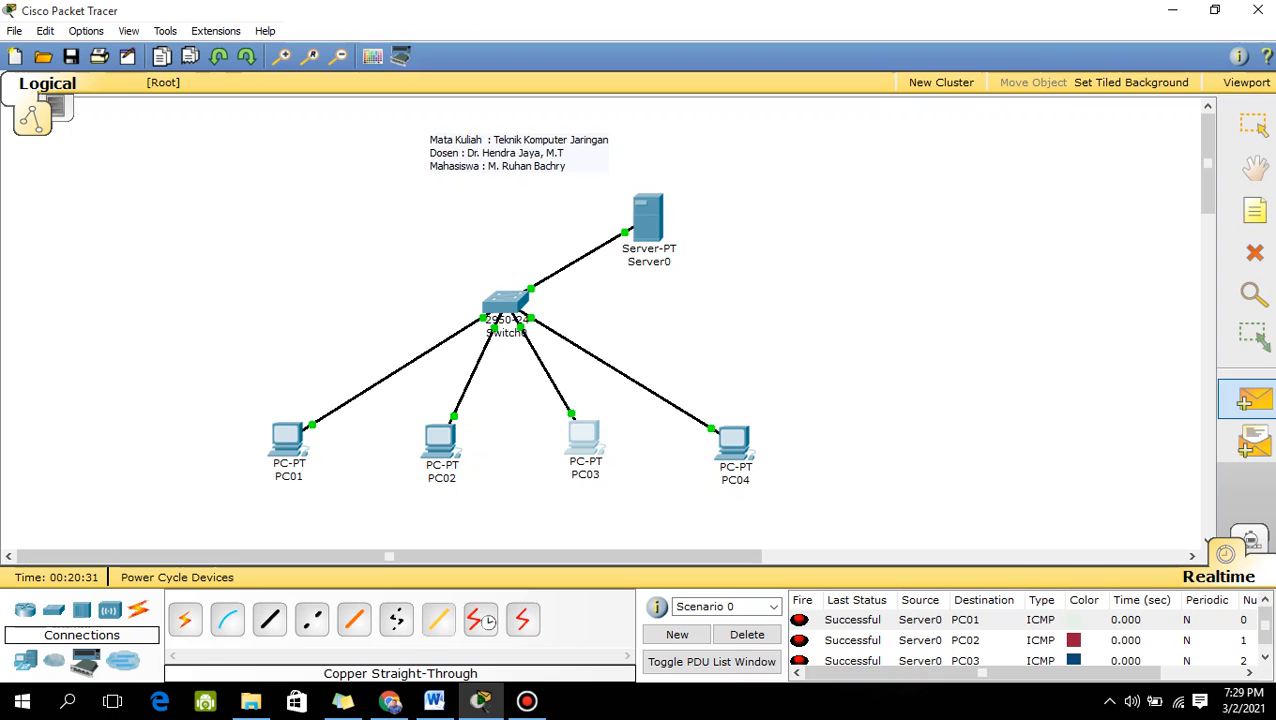
pyautogui.click(648, 218)
pyautogui.click(733, 440)
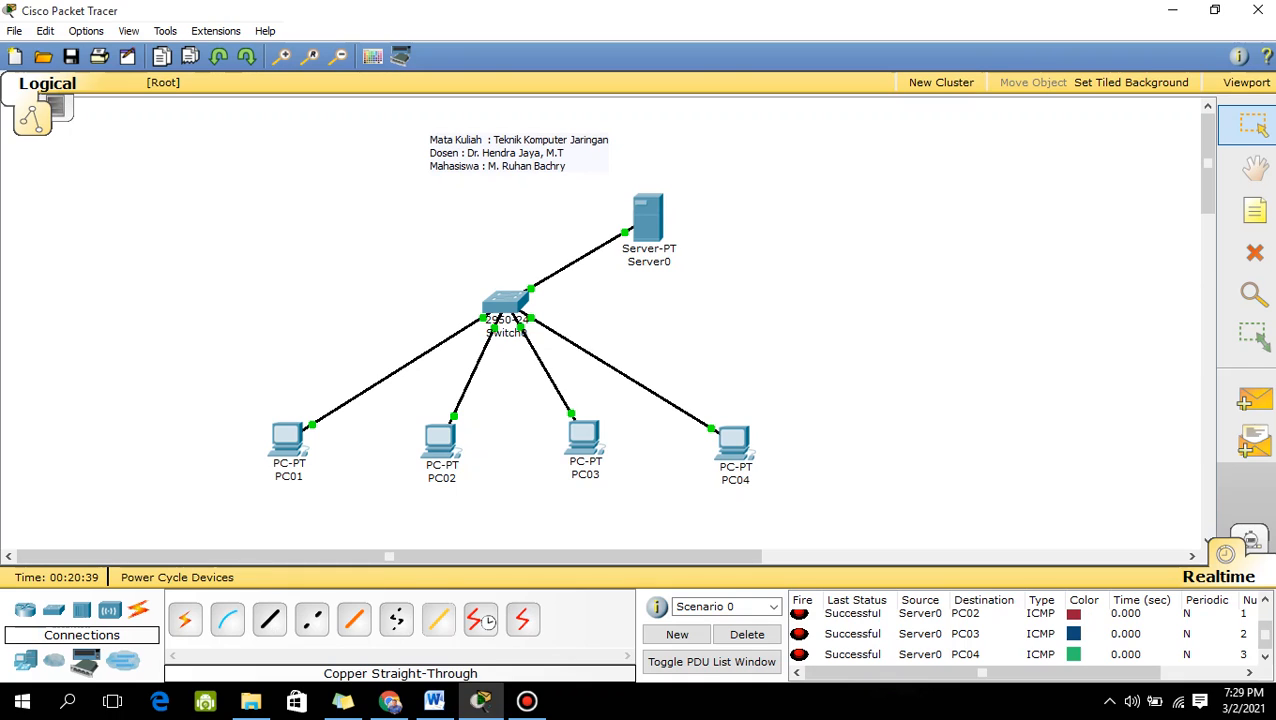
# - Ping PC02 at 192.168.1.102 from PC01's command prompt, and close the prompt and device window
pyautogui.moveTo(438, 442)
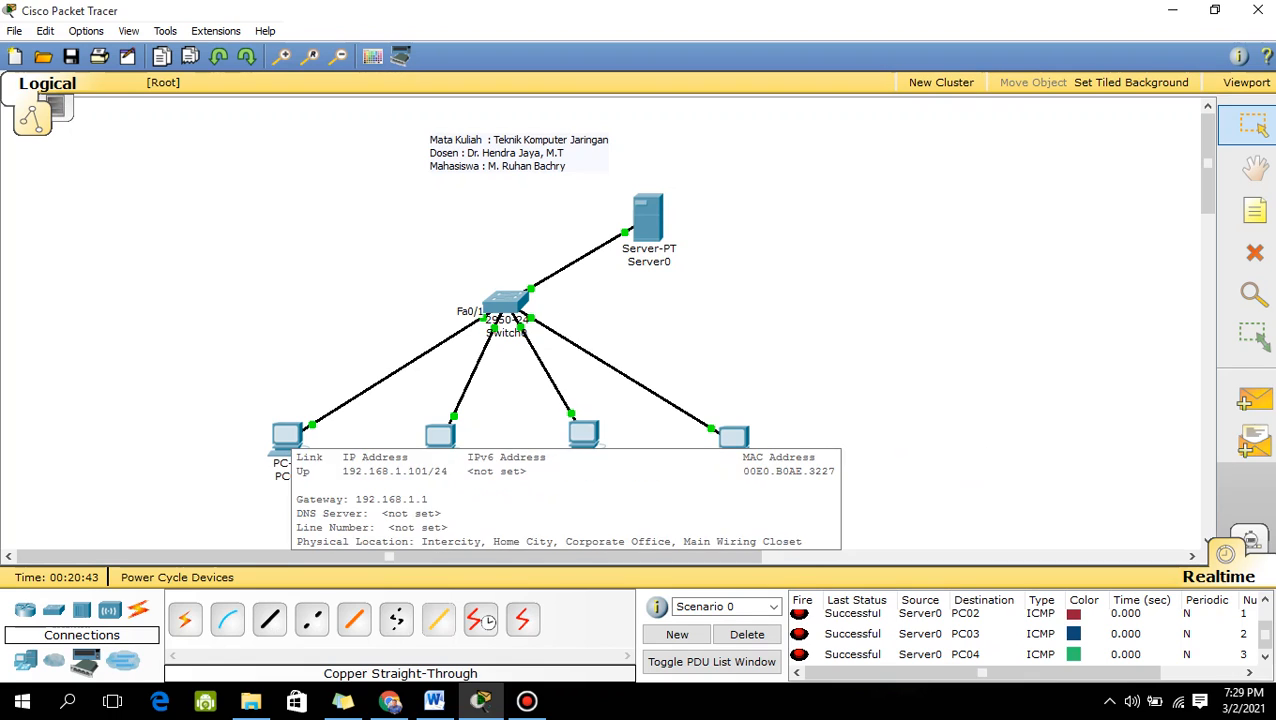
pyautogui.click(288, 440)
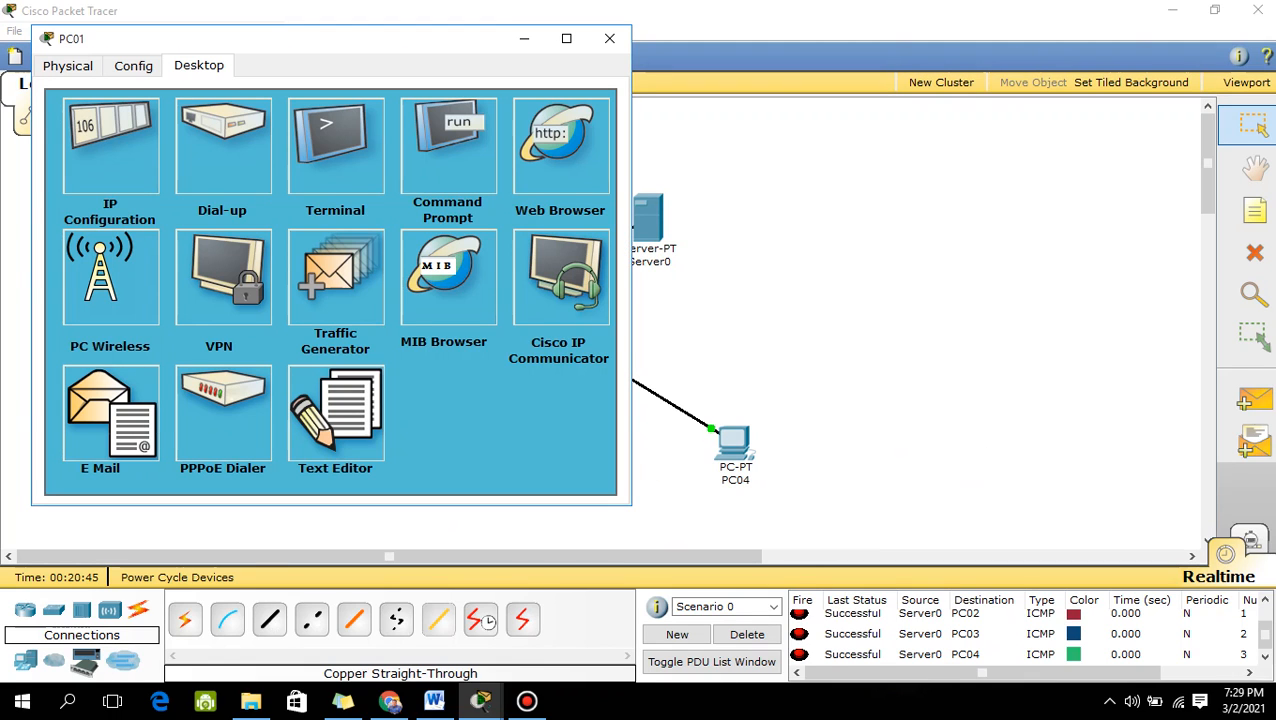
pyautogui.click(448, 146)
pyautogui.write('PING')
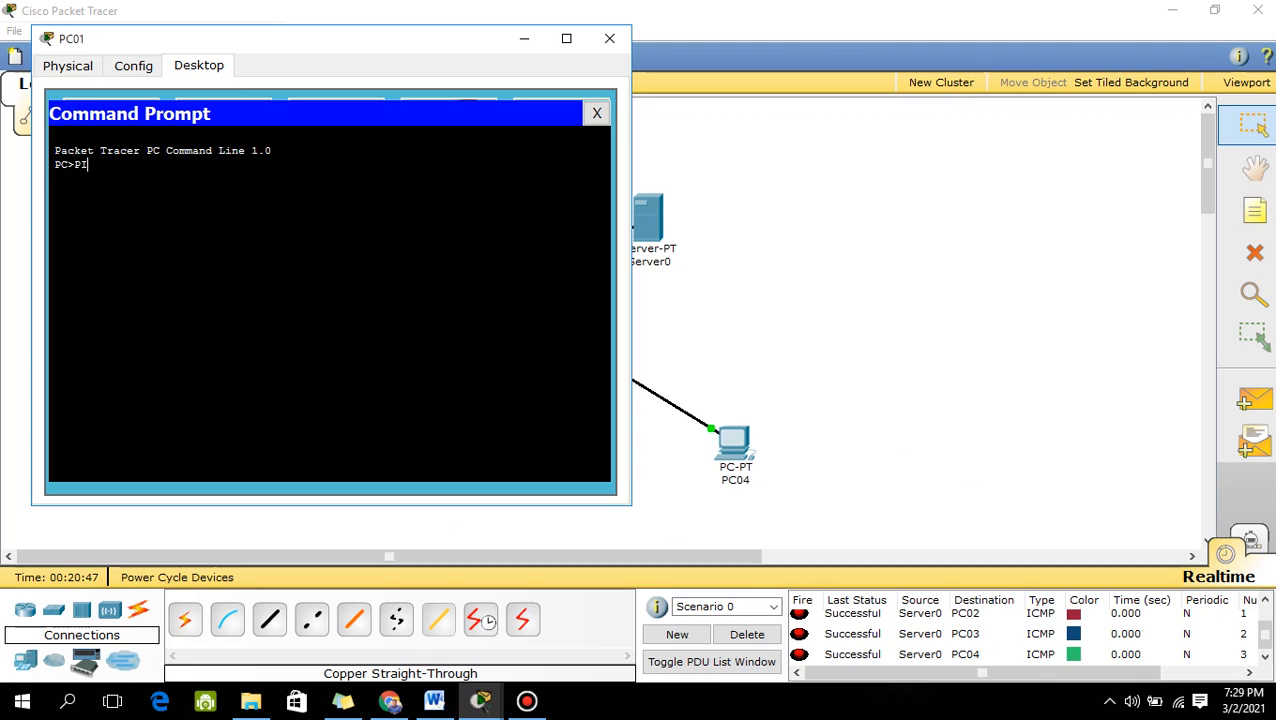
pyautogui.press('BackSpace')
pyautogui.press('BackSpace')
pyautogui.press('BackSpace')
pyautogui.press('BackSpace')
pyautogui.write('ping 192.168.1.102')
pyautogui.press('Return')
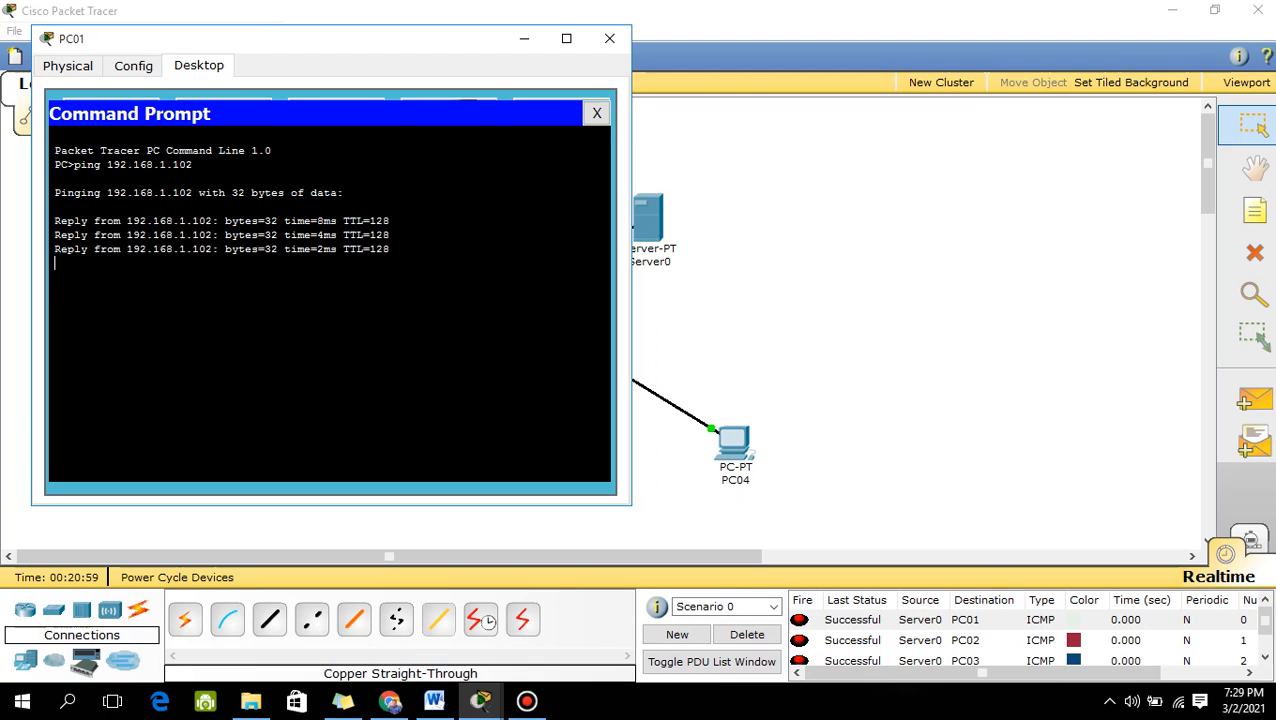
pyautogui.click(597, 113)
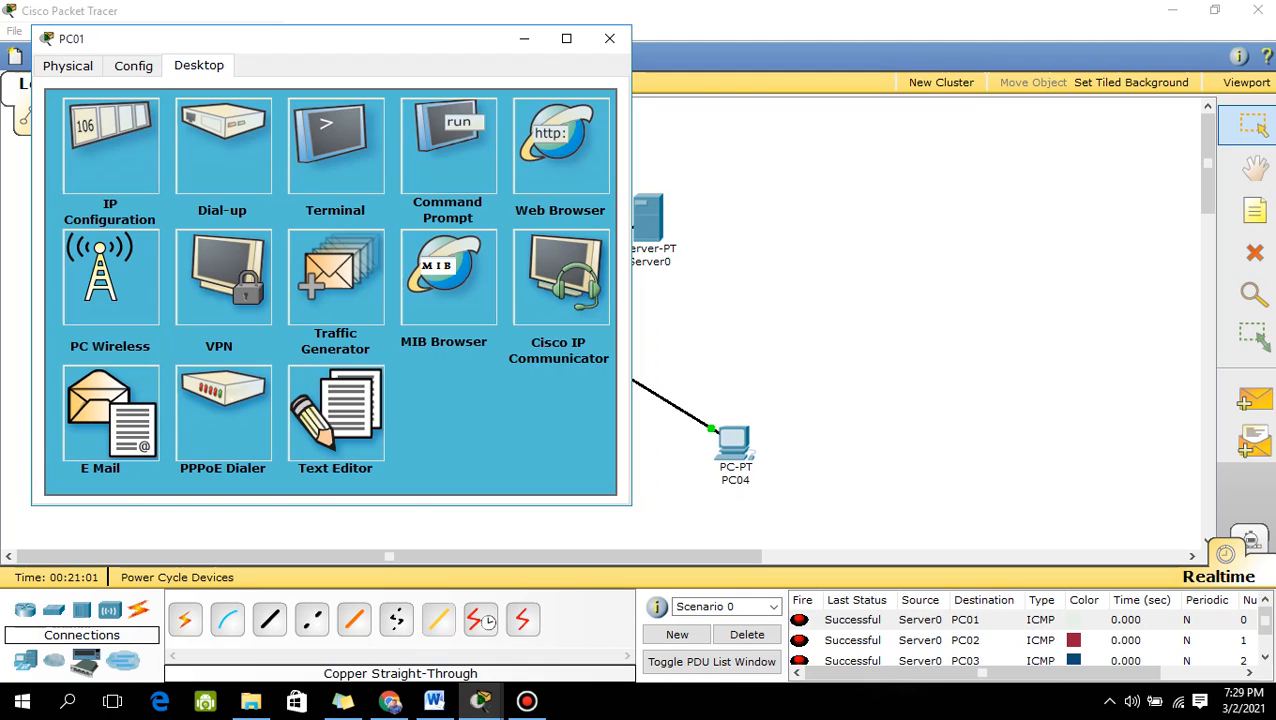
pyautogui.click(609, 38)
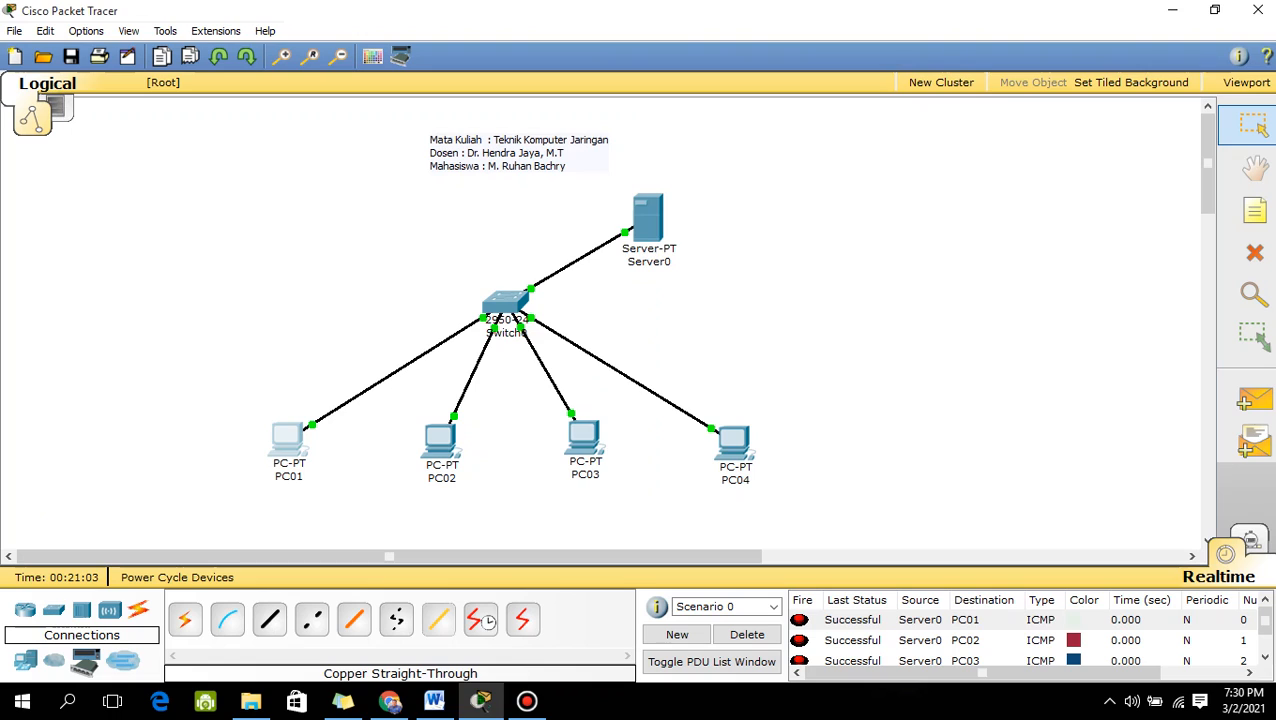
# - Ping PC01 at 192.168.1.101 from PC02's command prompt, and close the prompt and device window
pyautogui.click(440, 440)
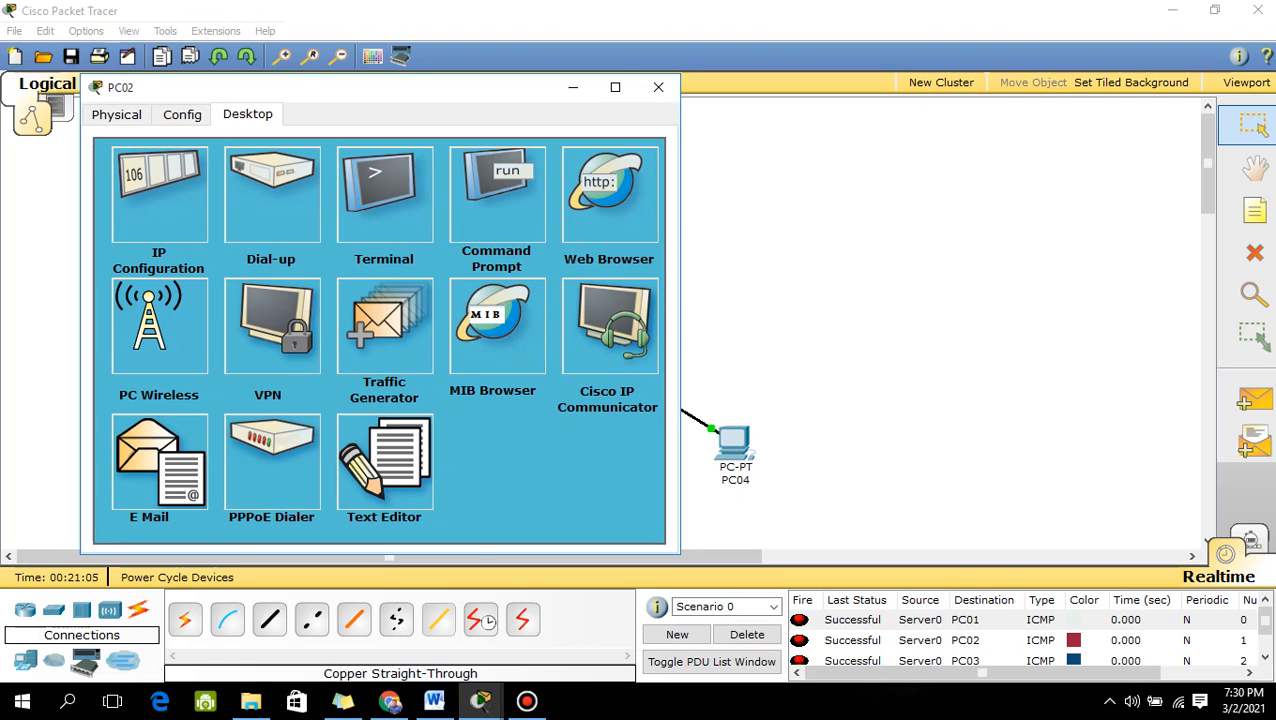
pyautogui.click(496, 195)
pyautogui.write('pi')
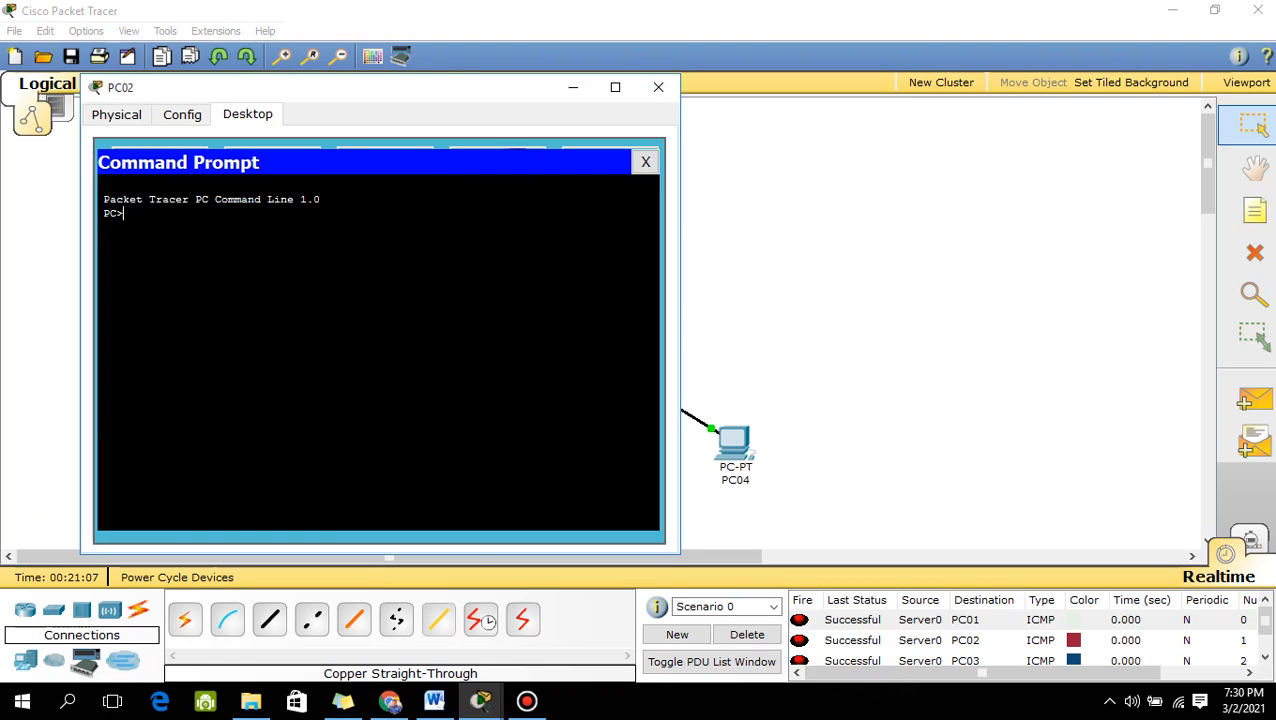
pyautogui.write('ng 1')
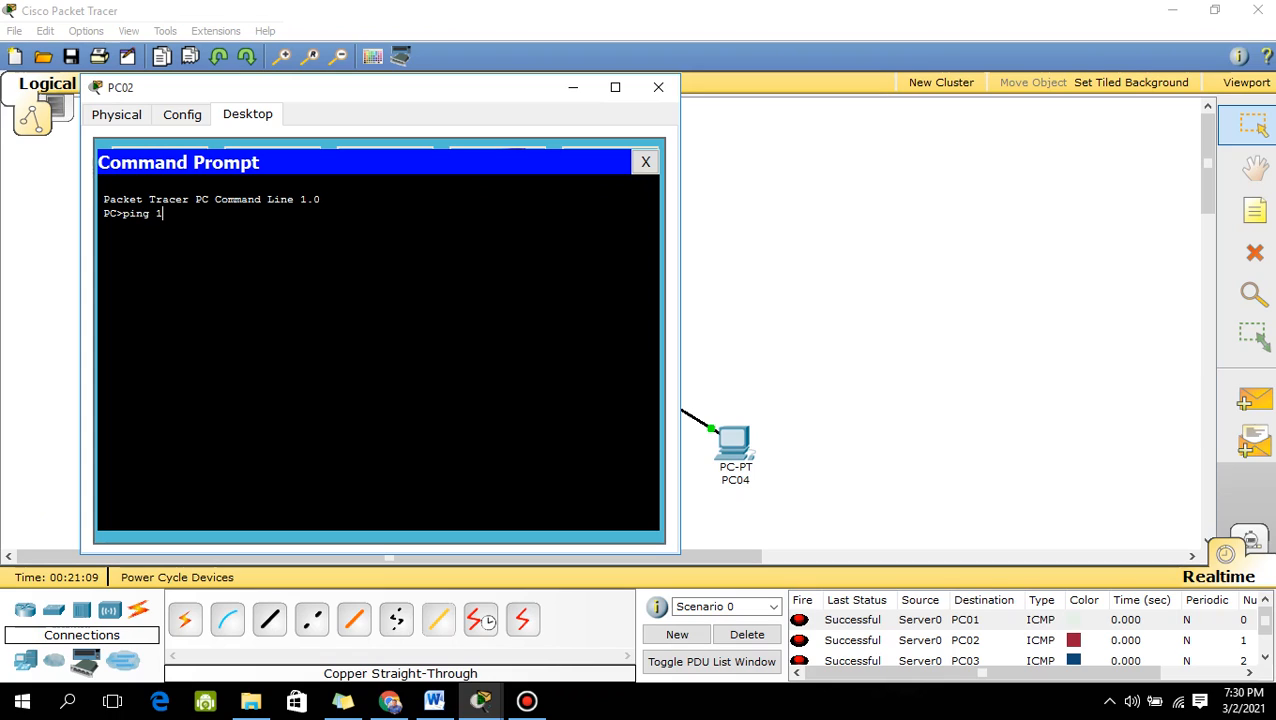
pyautogui.write('92.168.1.101')
pyautogui.press('Return')
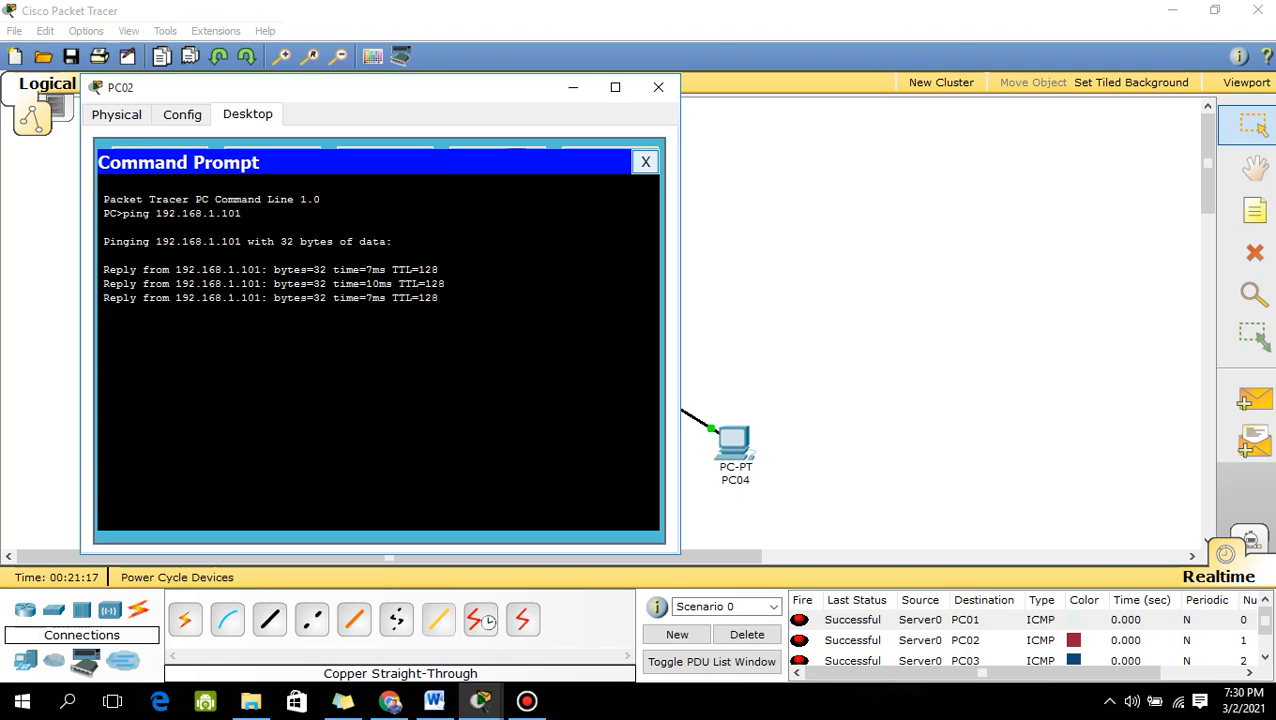
pyautogui.click(645, 161)
pyautogui.click(658, 87)
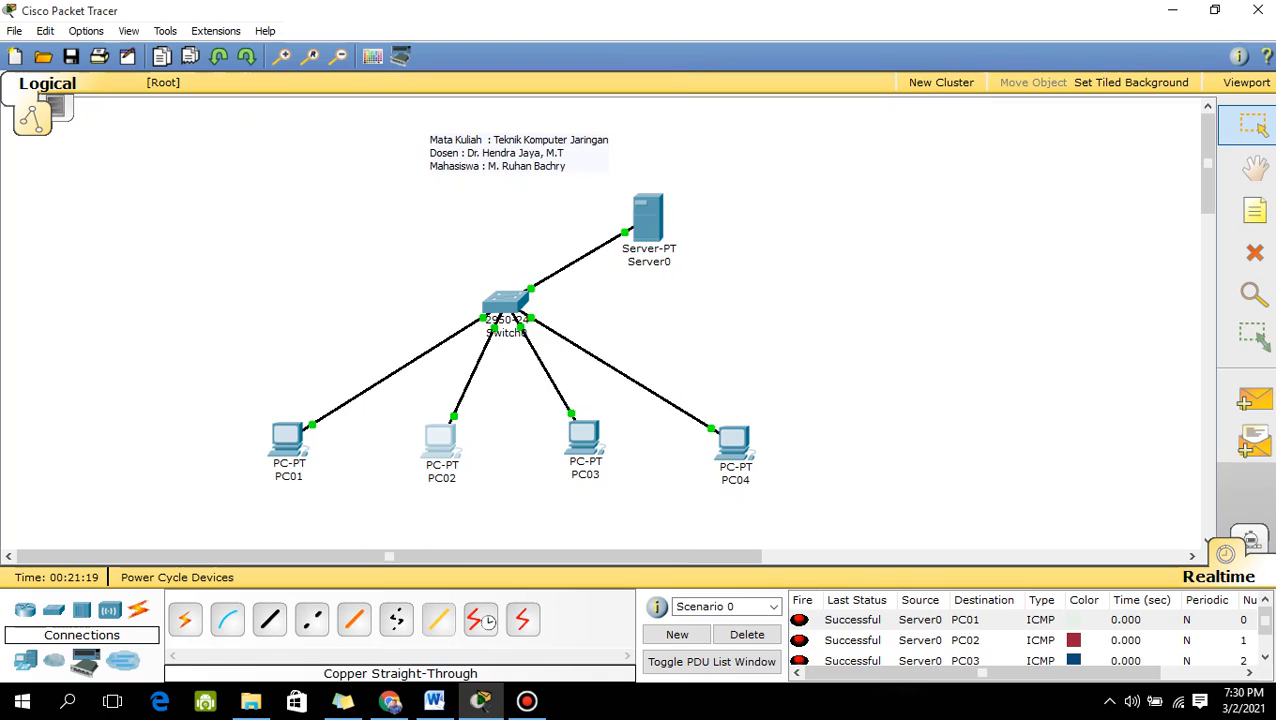
# - Ping PC01 at 192.168.1.101 from PC03's command prompt, and close the prompt and device window
pyautogui.click(584, 438)
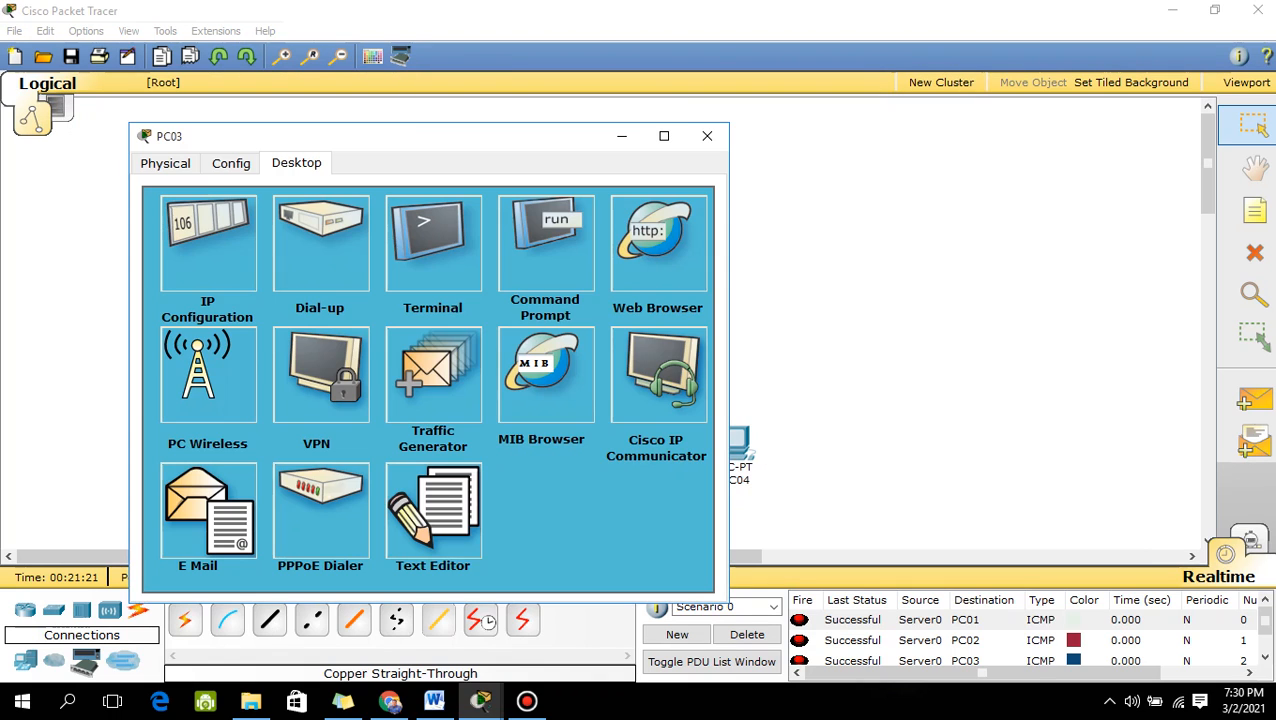
pyautogui.click(546, 243)
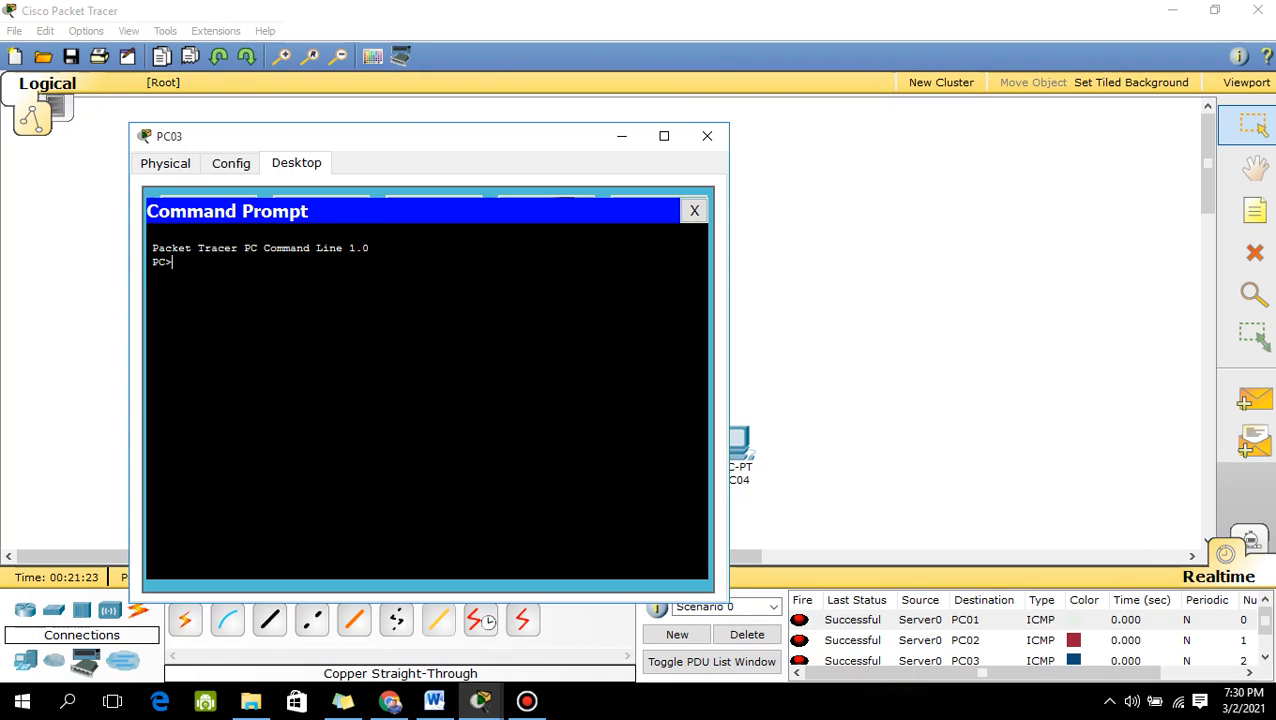
pyautogui.write('ping ')
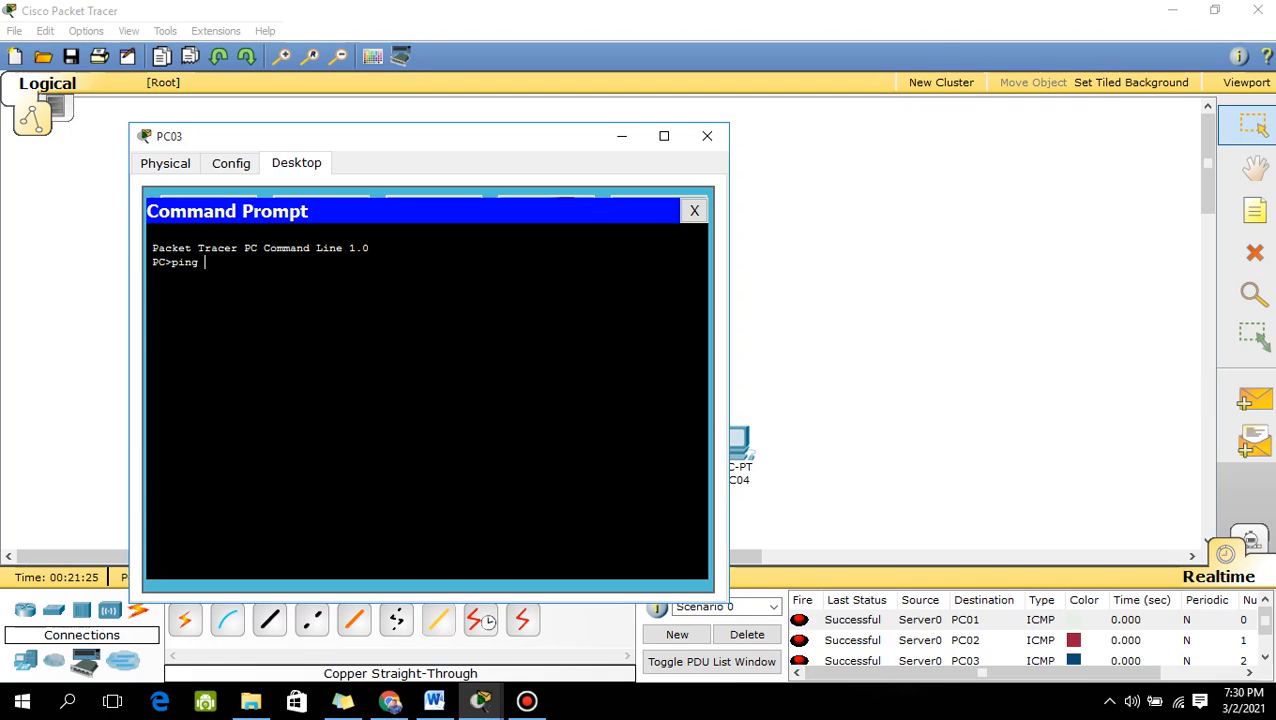
pyautogui.write('192.168')
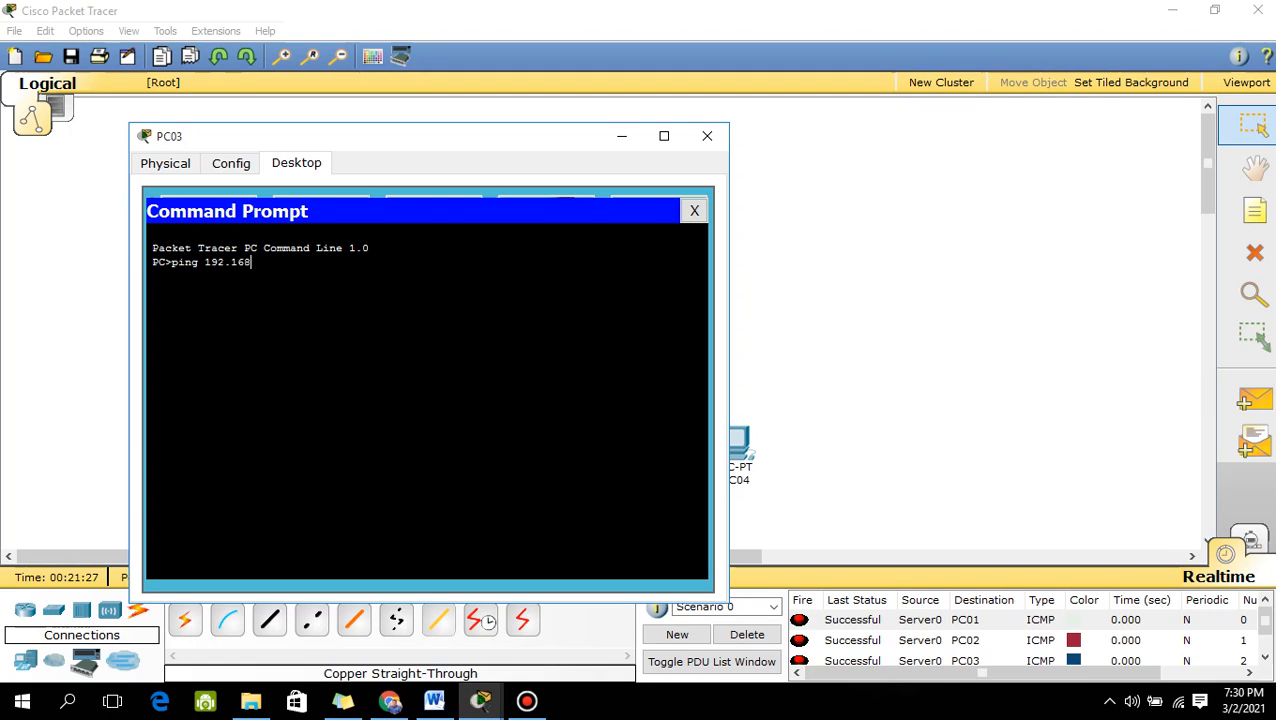
pyautogui.write('.1.101')
pyautogui.press('Return')
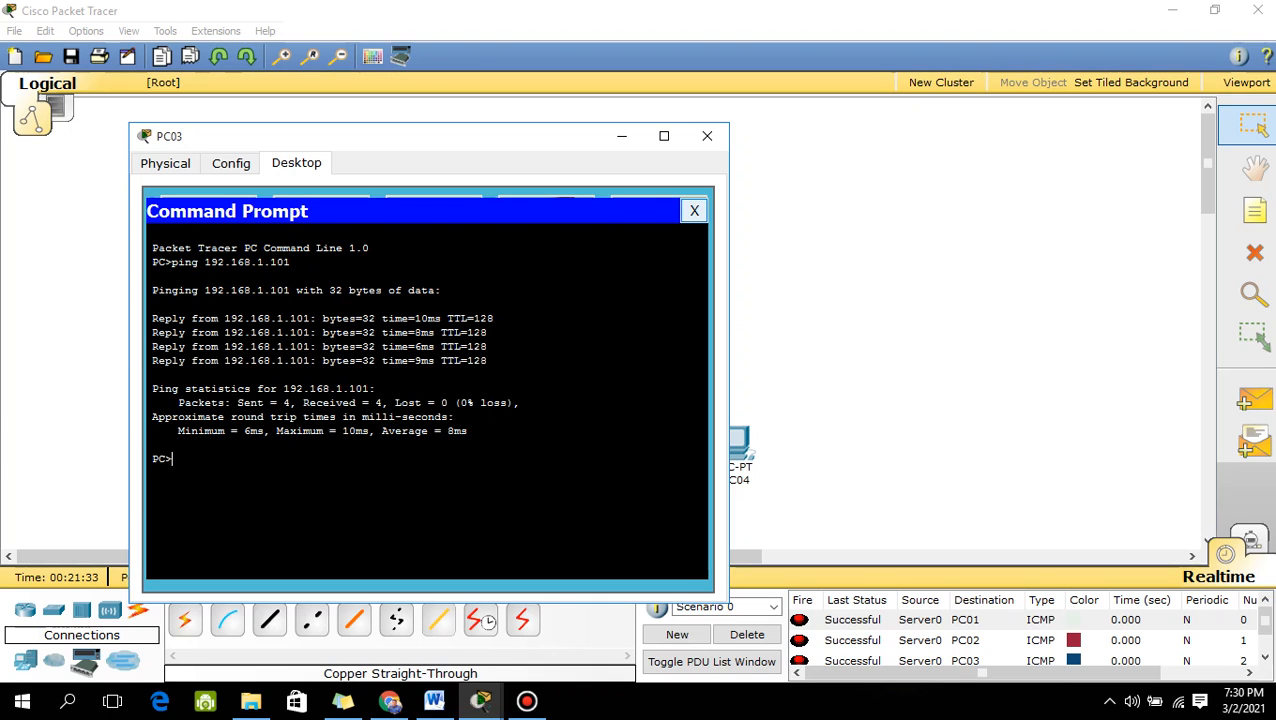
pyautogui.click(694, 210)
pyautogui.click(707, 135)
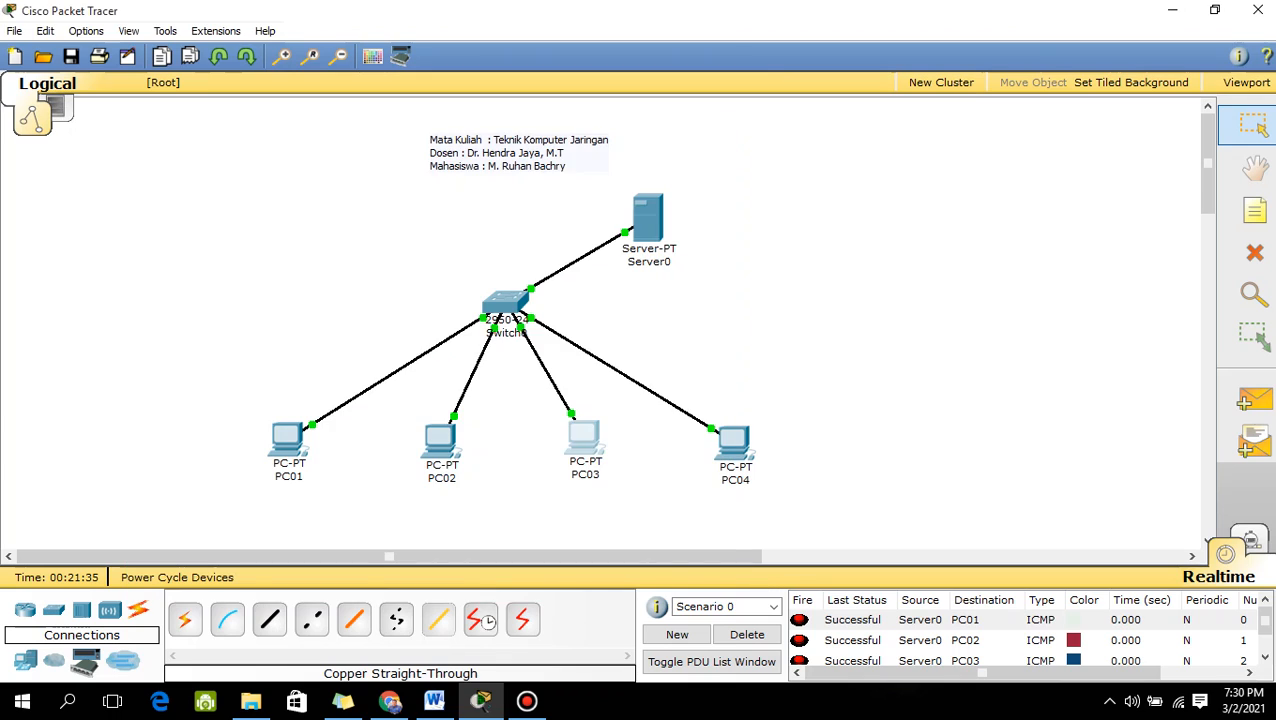
# - Ping PC02 at 192.168.1.102 from PC04's command prompt, and close the prompt and device window
pyautogui.click(733, 440)
pyautogui.click(447, 150)
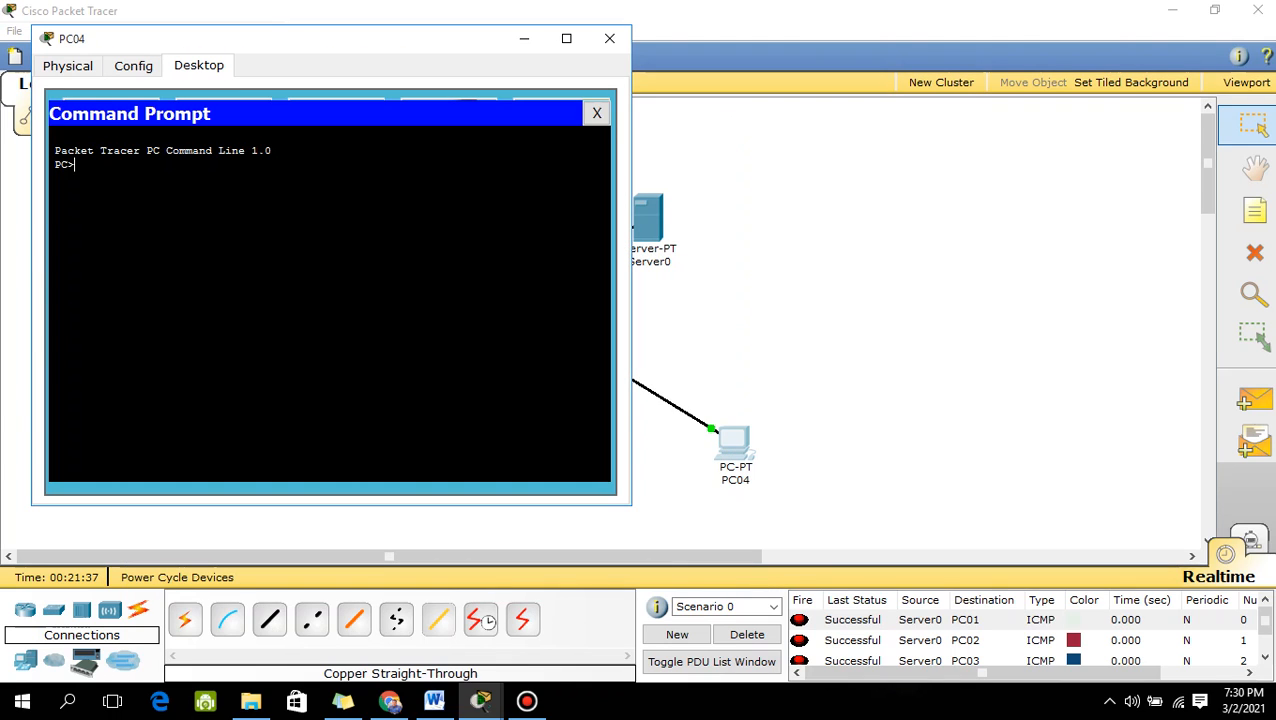
pyautogui.write('ping 192.168.1.1')
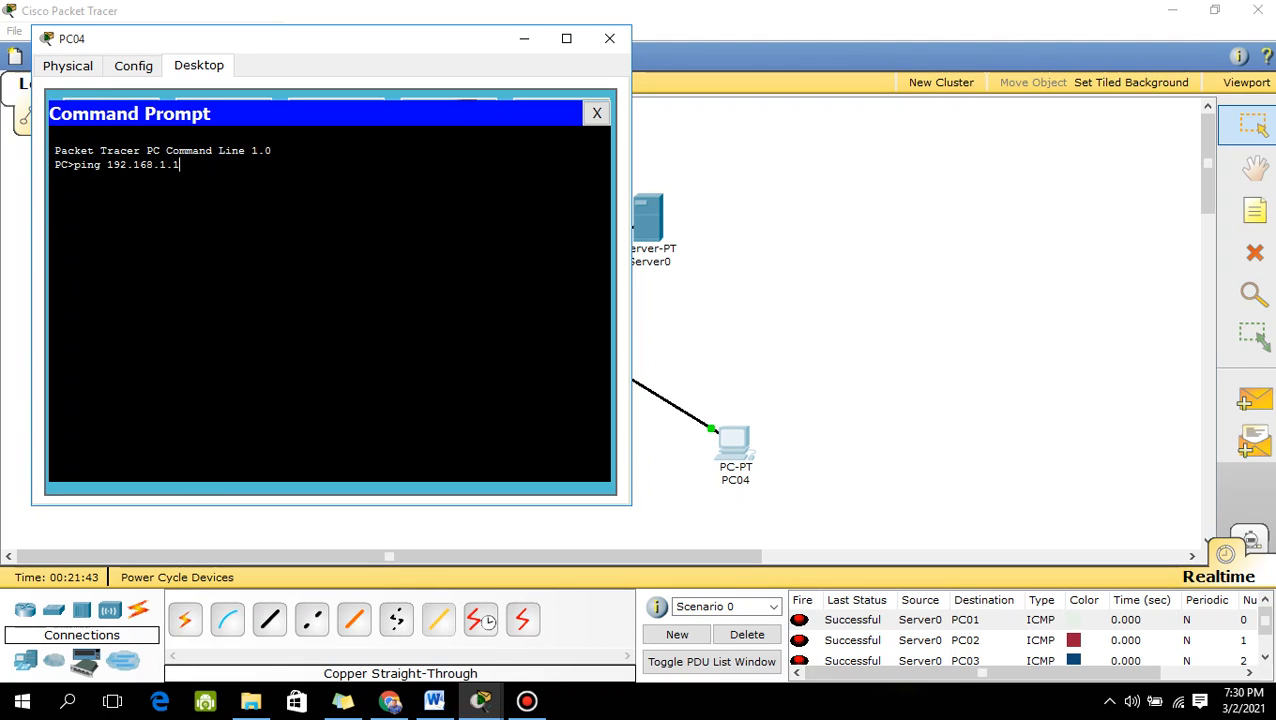
pyautogui.write('02')
pyautogui.press('Return')
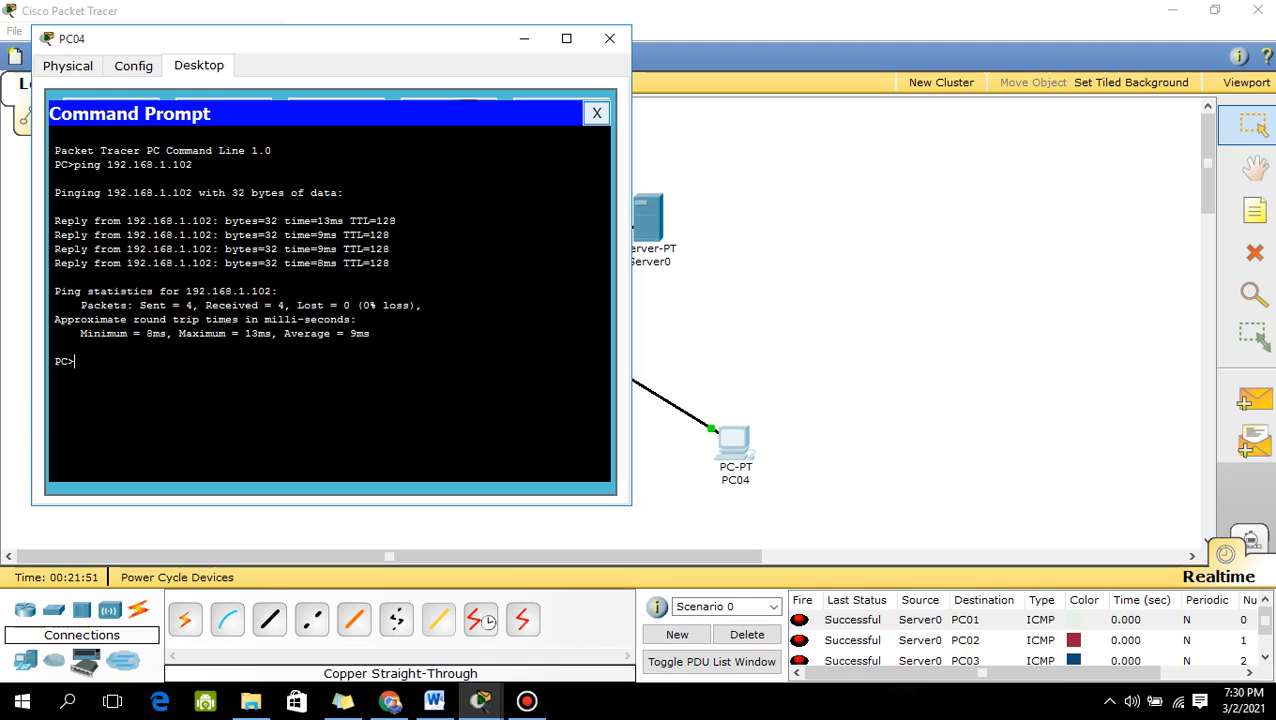
pyautogui.click(596, 113)
pyautogui.click(609, 38)
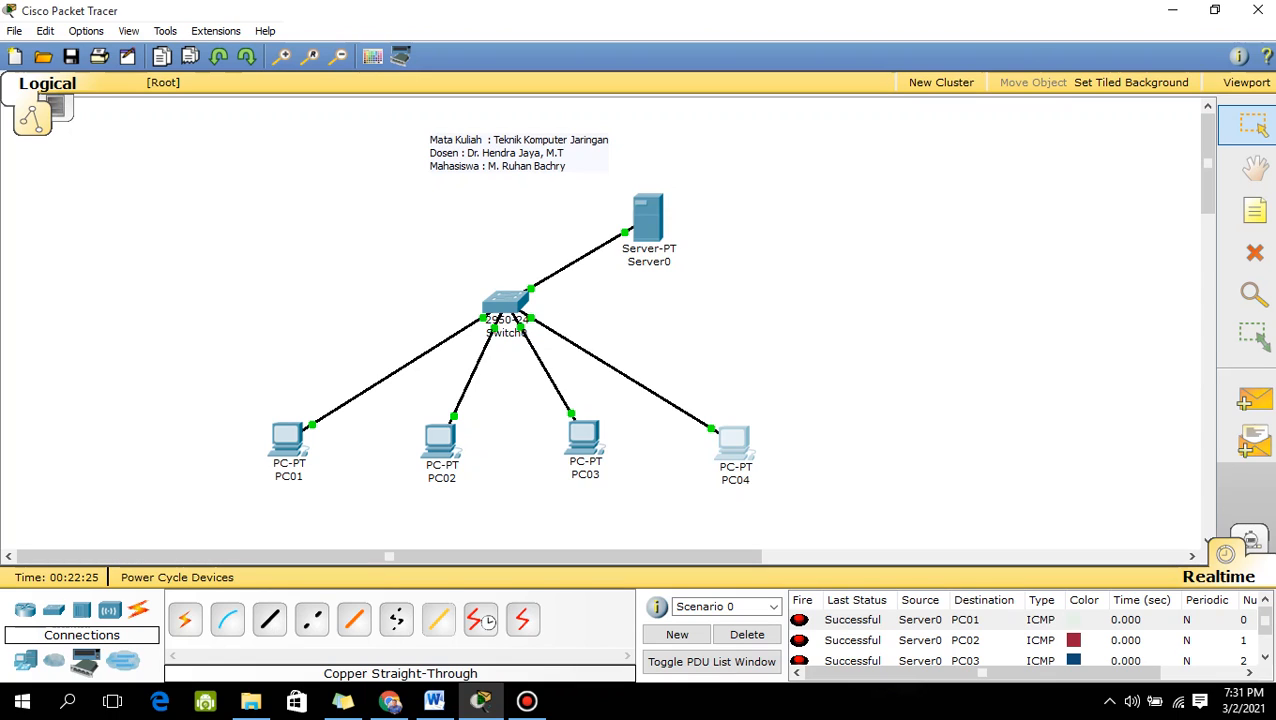
# - Review the remaining PDU test results and check the IP address and gateway details of all four PCs
pyautogui.moveTo(1265, 621); pyautogui.dragTo(1265, 633)
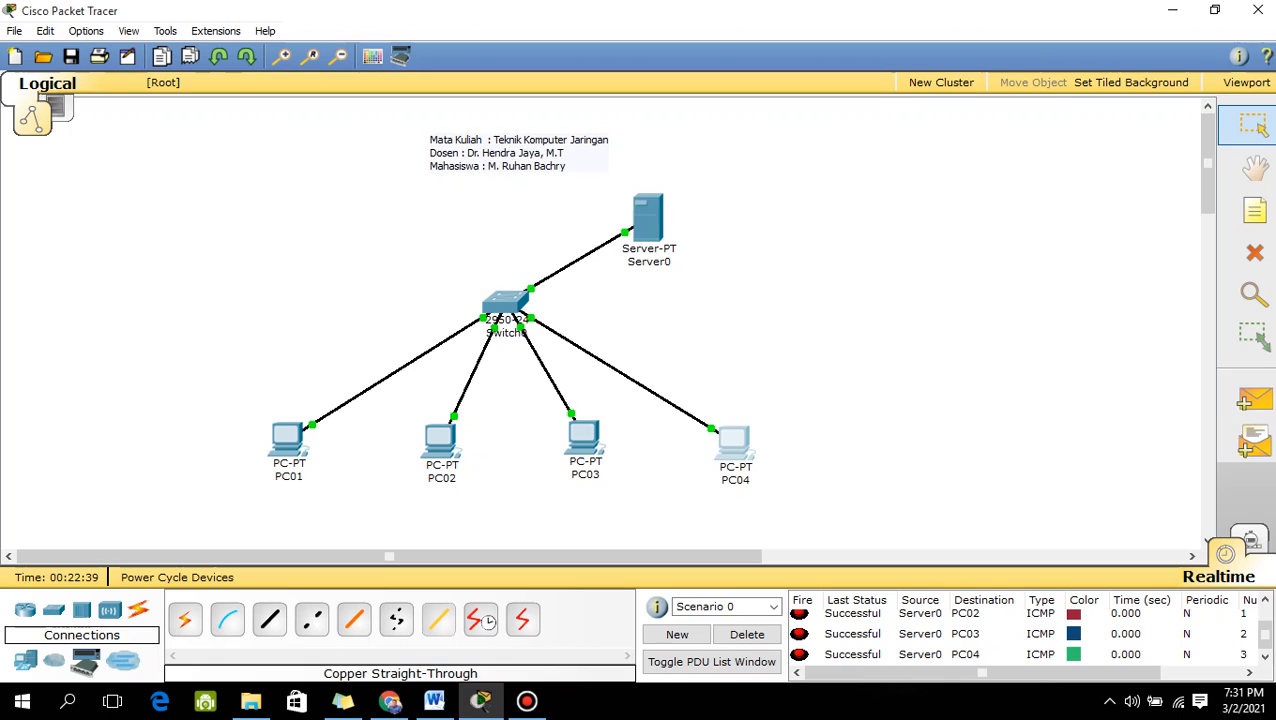
pyautogui.moveTo(578, 460)
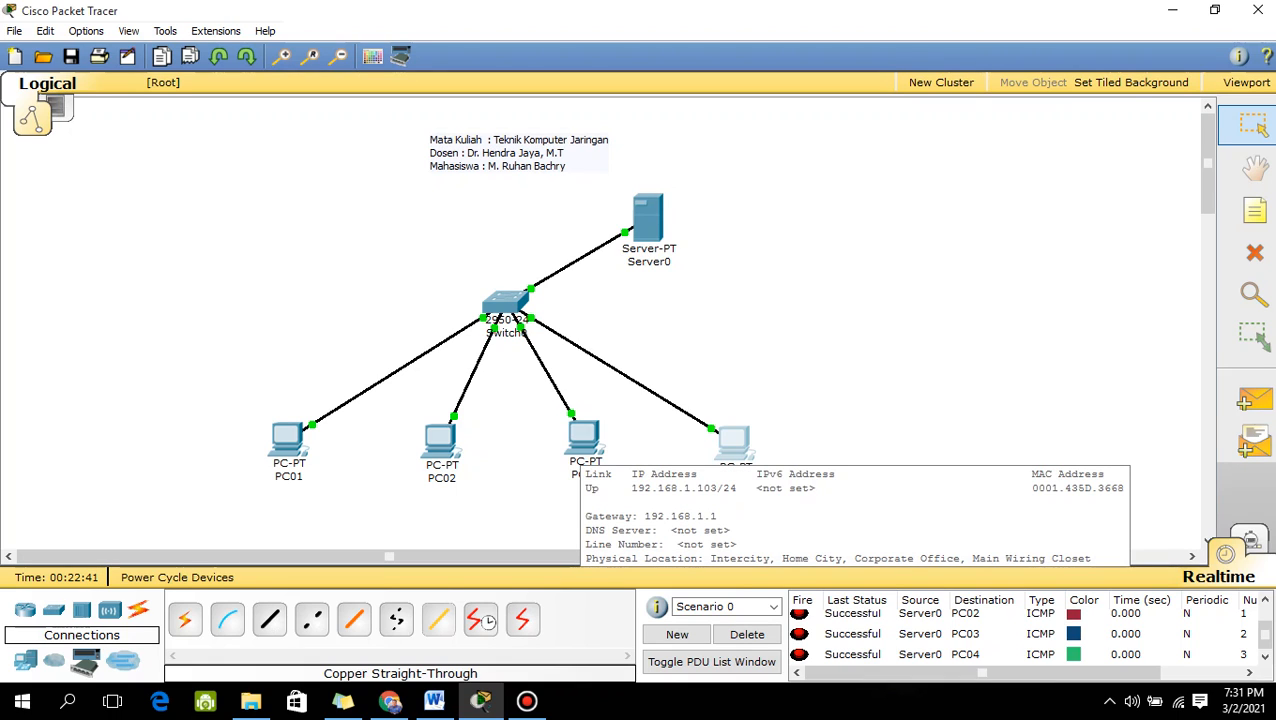
pyautogui.moveTo(278, 455)
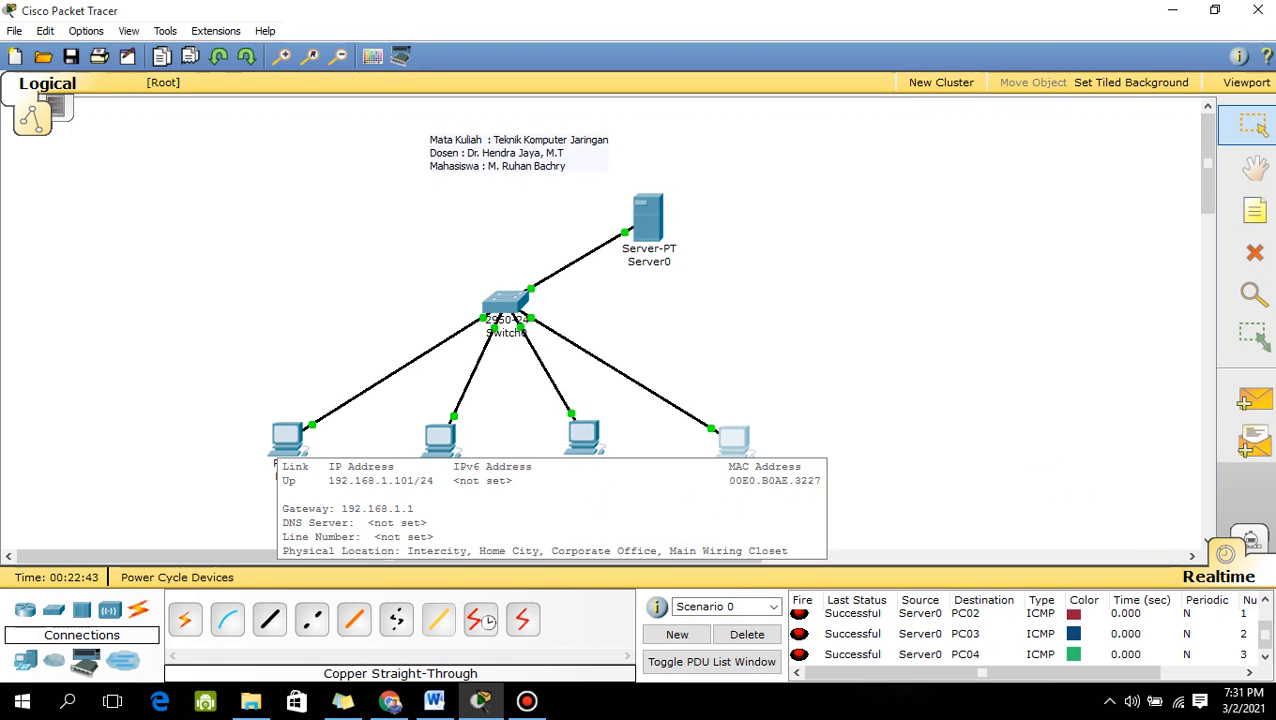
pyautogui.moveTo(446, 457)
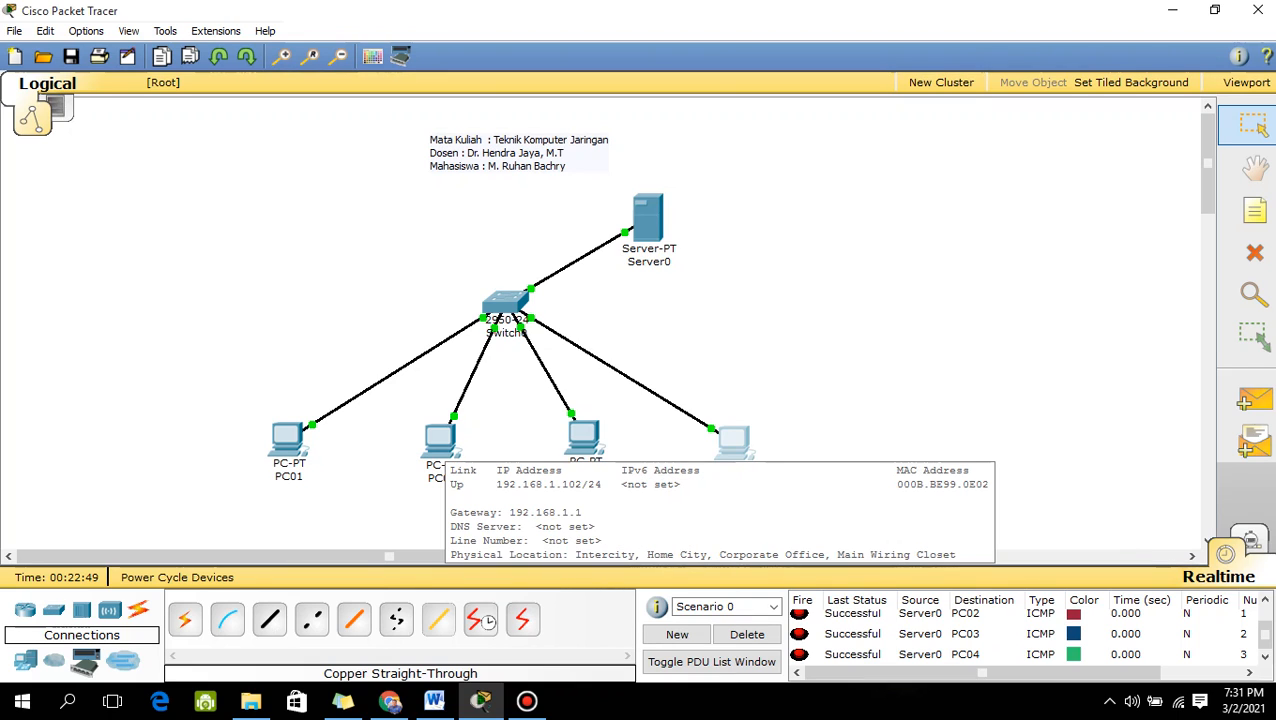
pyautogui.moveTo(736, 452)
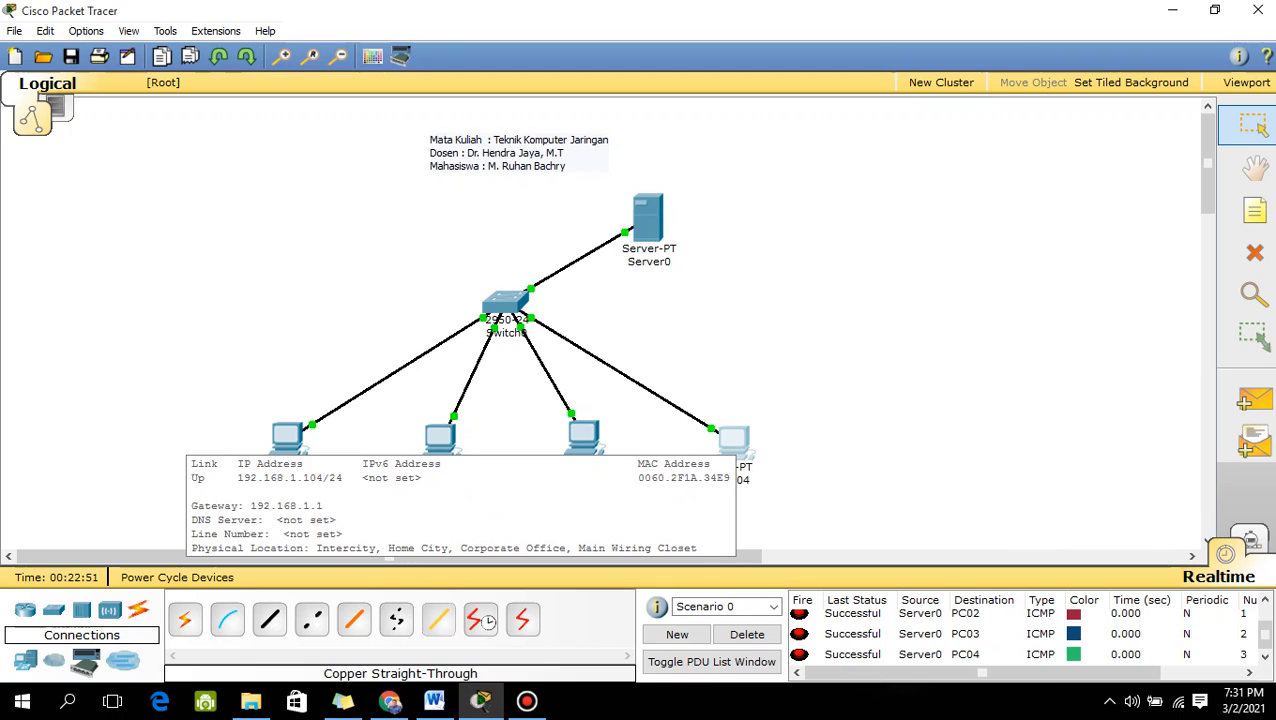